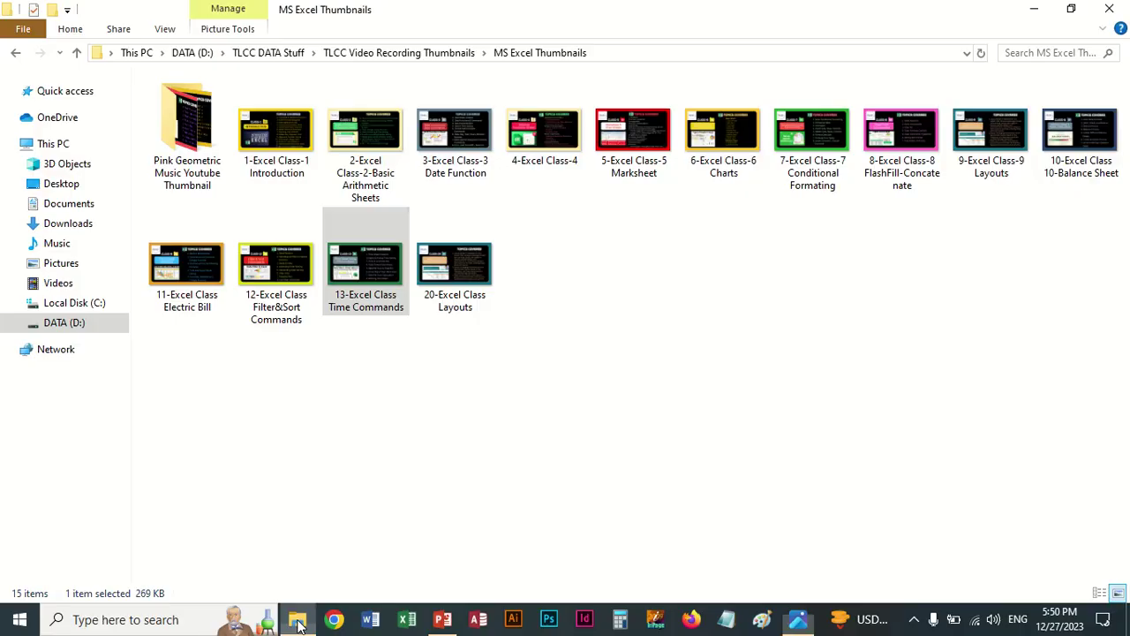
Open analogue_and_digital_time from Desktop > Std-TLCC Syllabas-2023 > ... > 2-Ms Excel Assignments > 5-Time Sheets
left_click(298, 621)
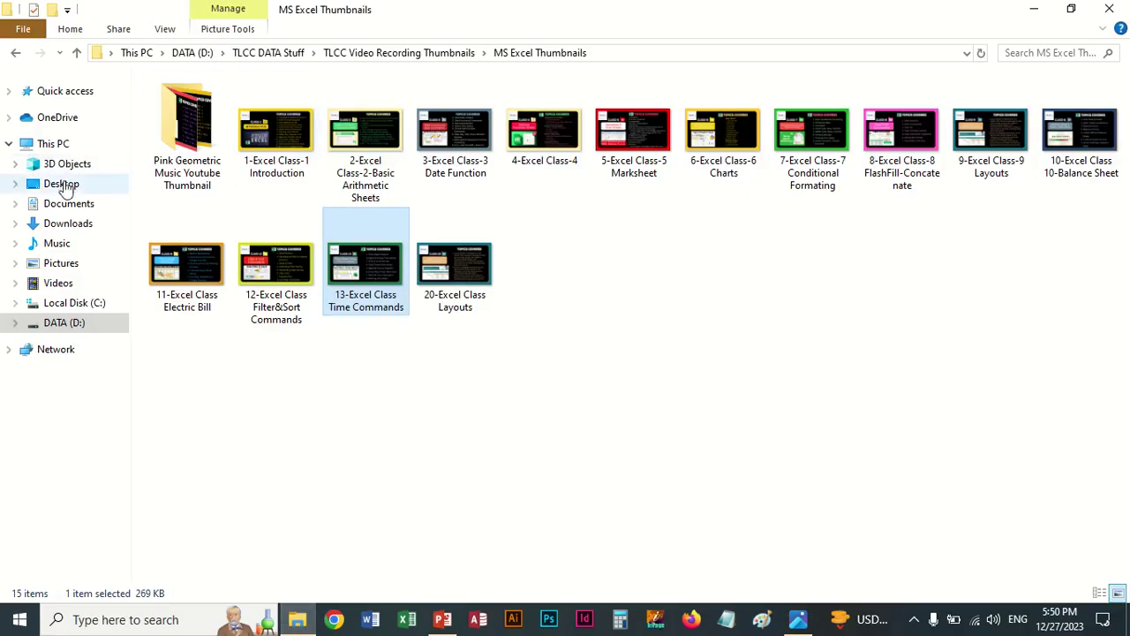
left_click(62, 183)
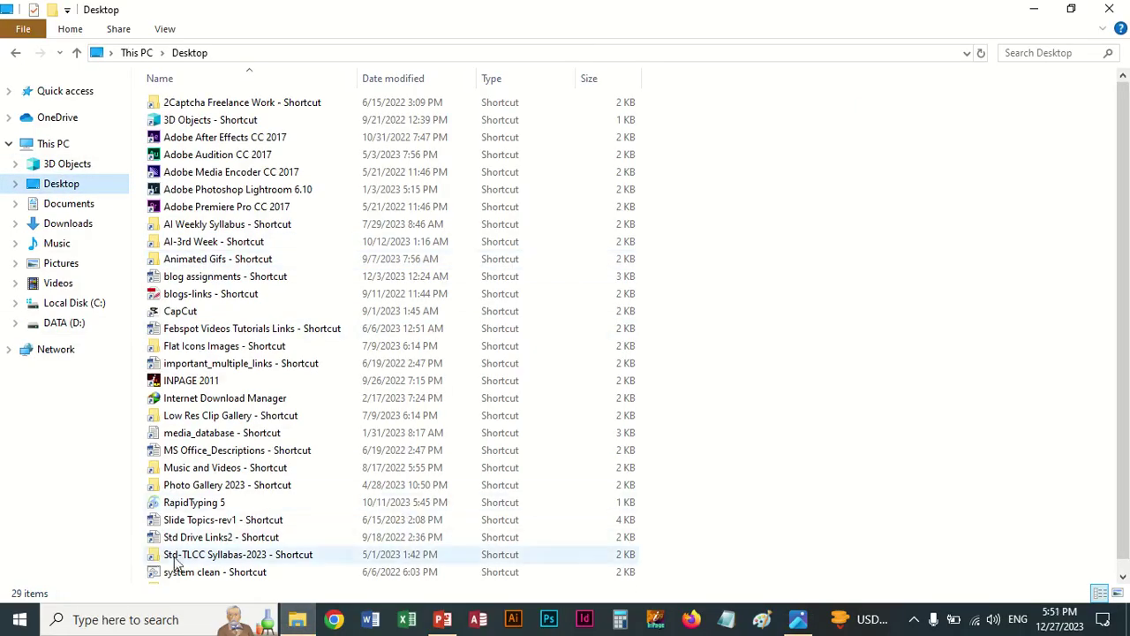
double_click(211, 557)
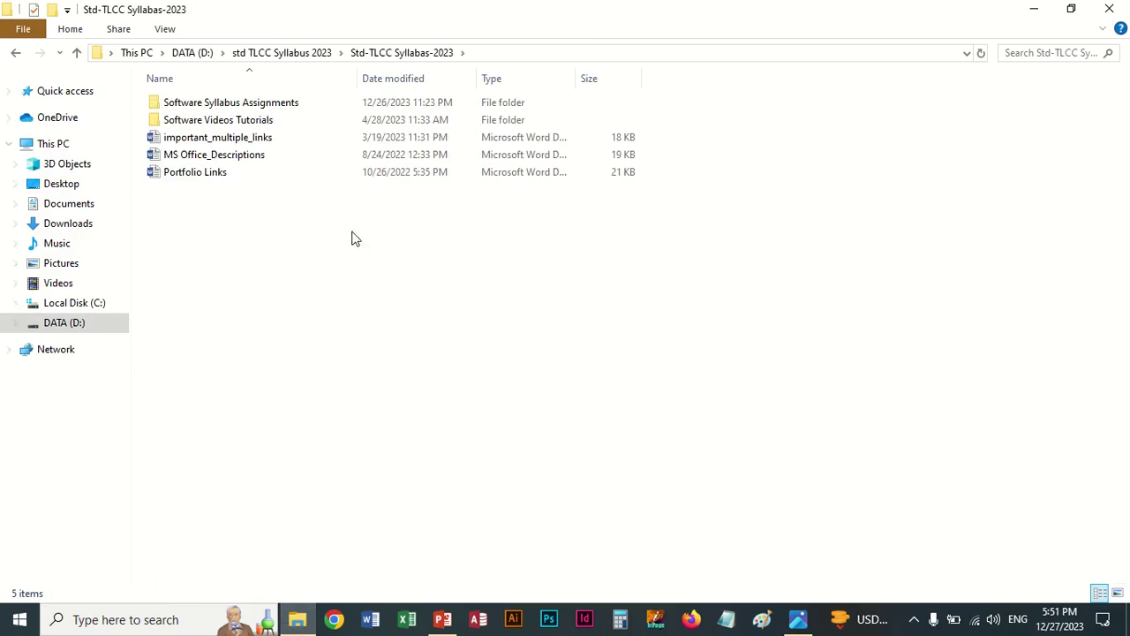
left_click(218, 104)
double_click(219, 104)
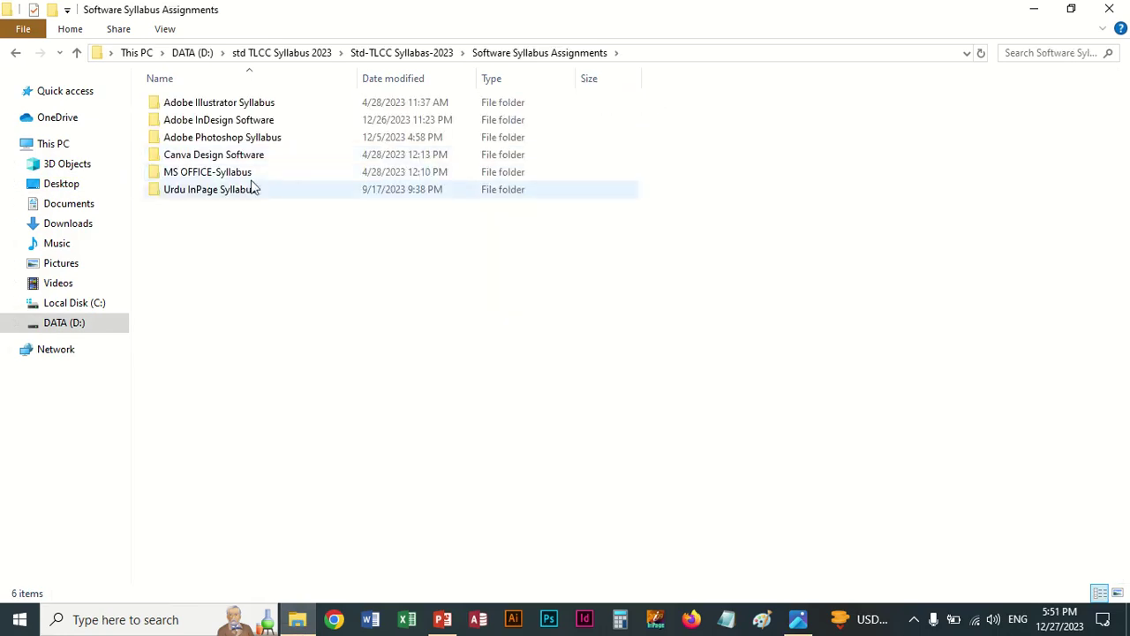
left_click(222, 171)
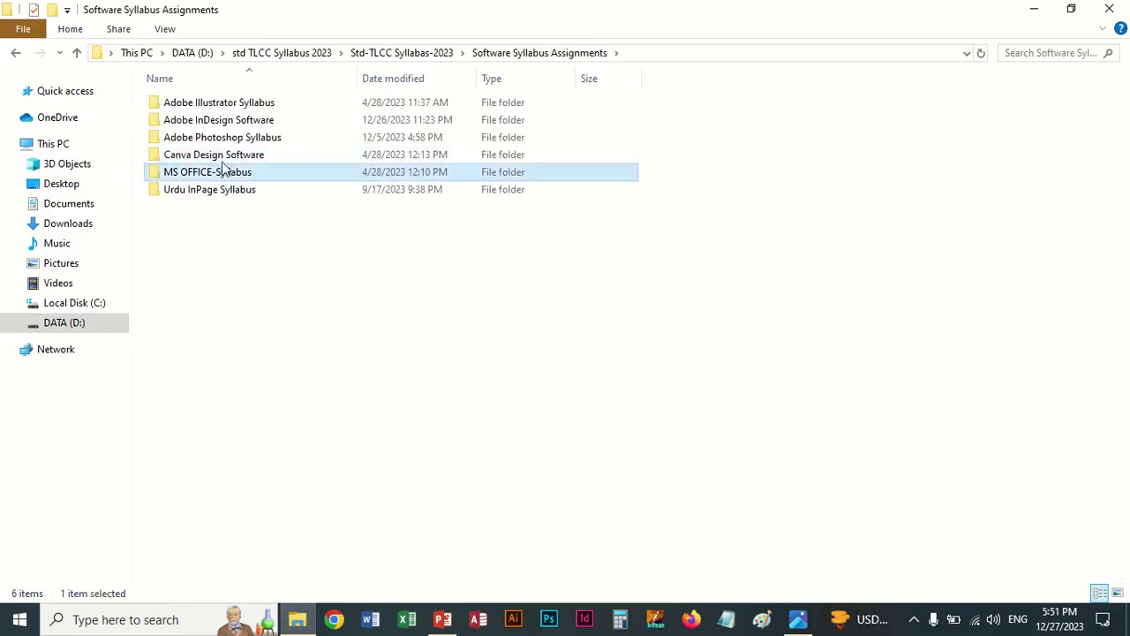
double_click(168, 173)
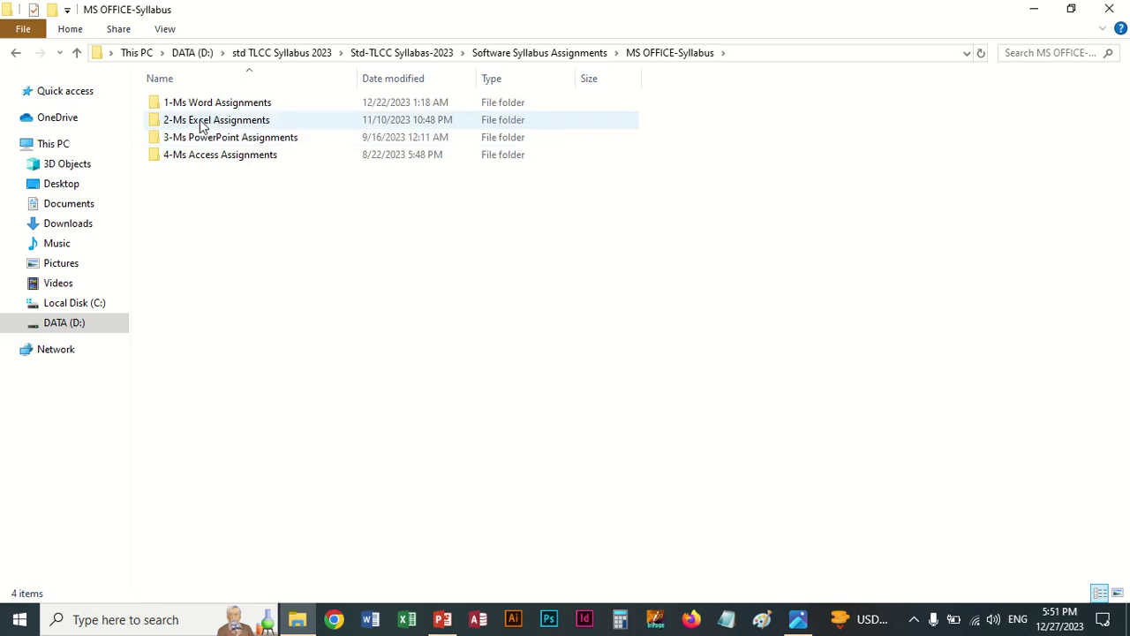
double_click(221, 123)
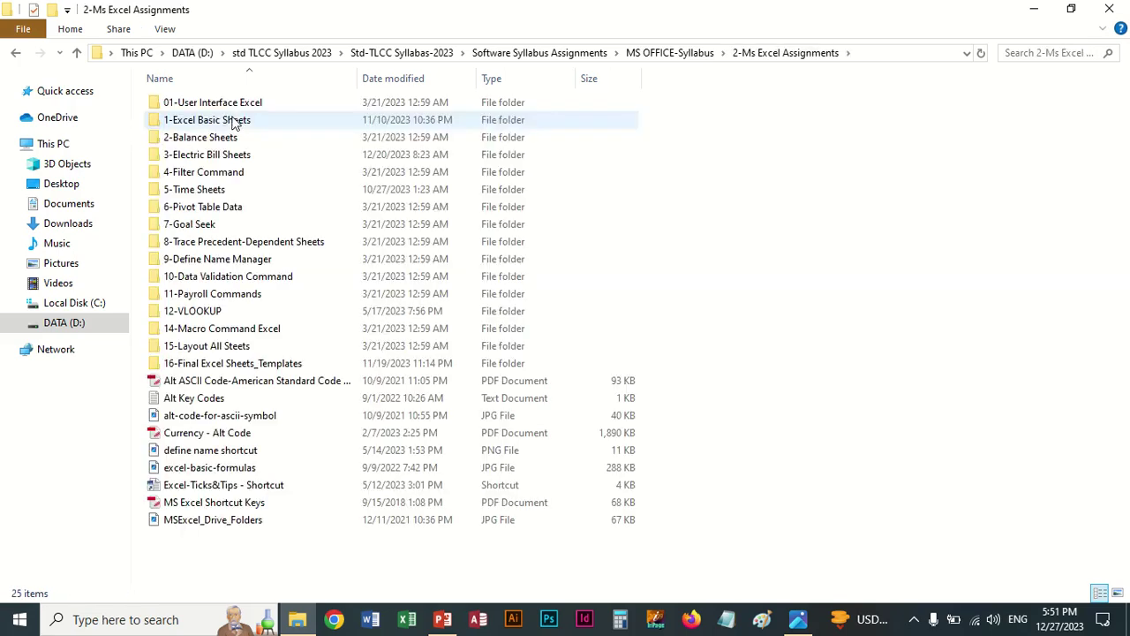
double_click(210, 189)
double_click(281, 157)
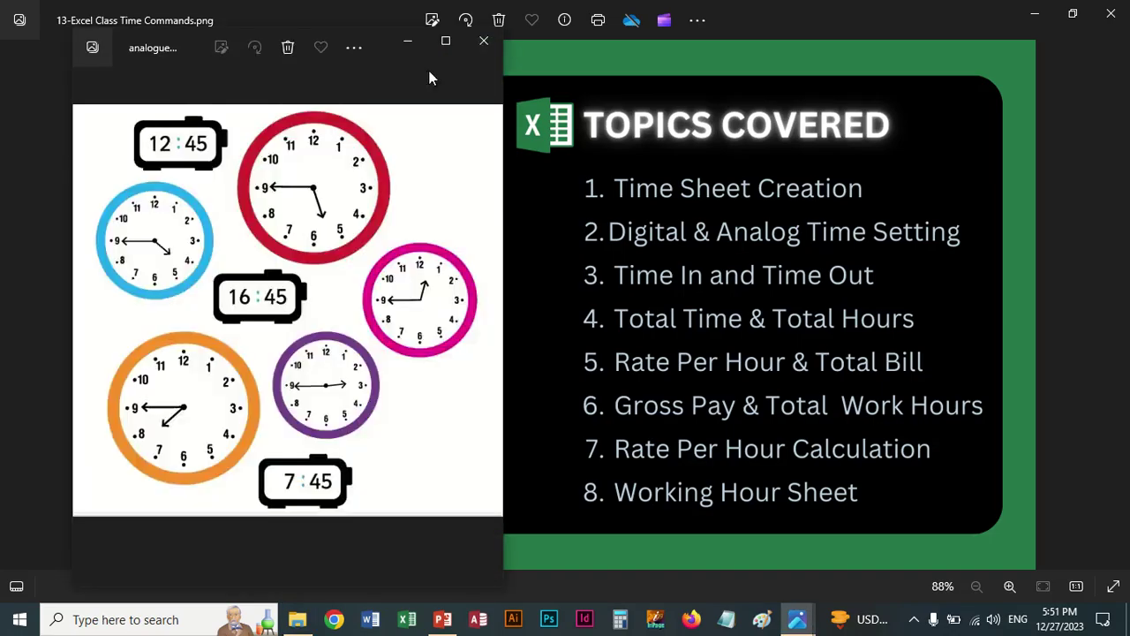
Maximize the Photos window showing analogue_and_digital_time.png
left_click(445, 41)
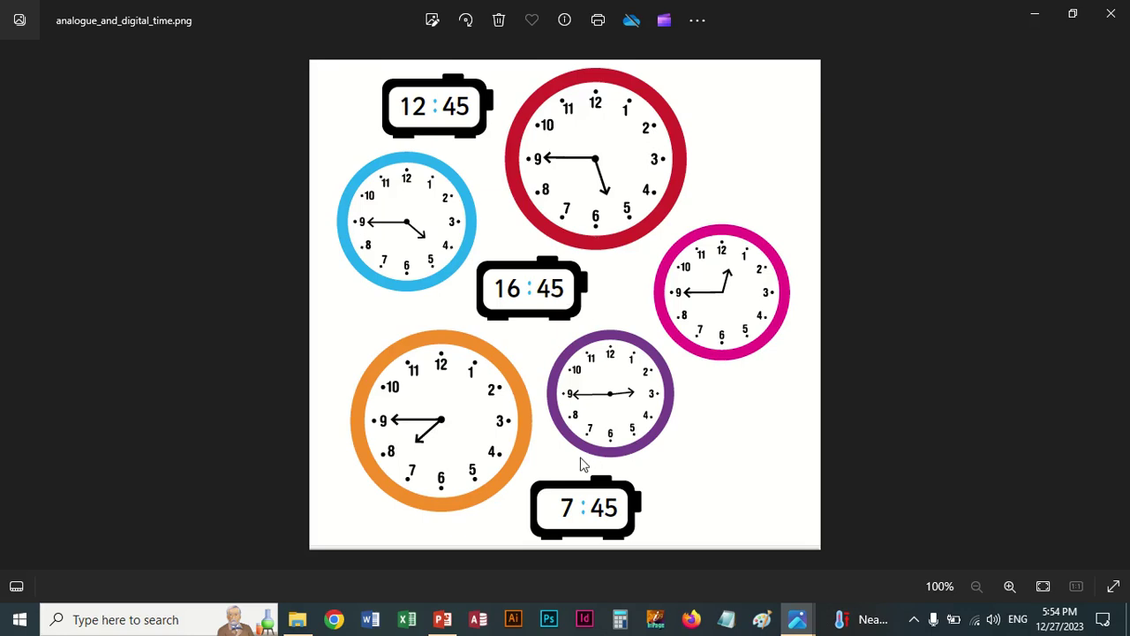
Browse the Digital TS and Analog TS images, then bring the 5-Time Sheets folder back
left_click(1116, 305)
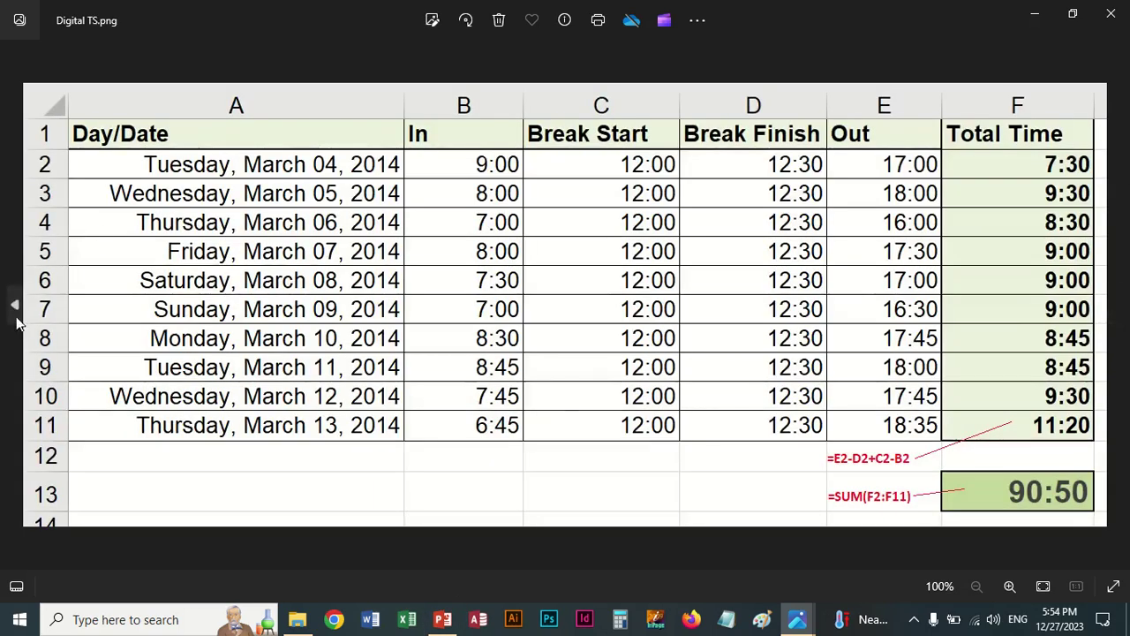
left_click(14, 313)
left_click(11, 313)
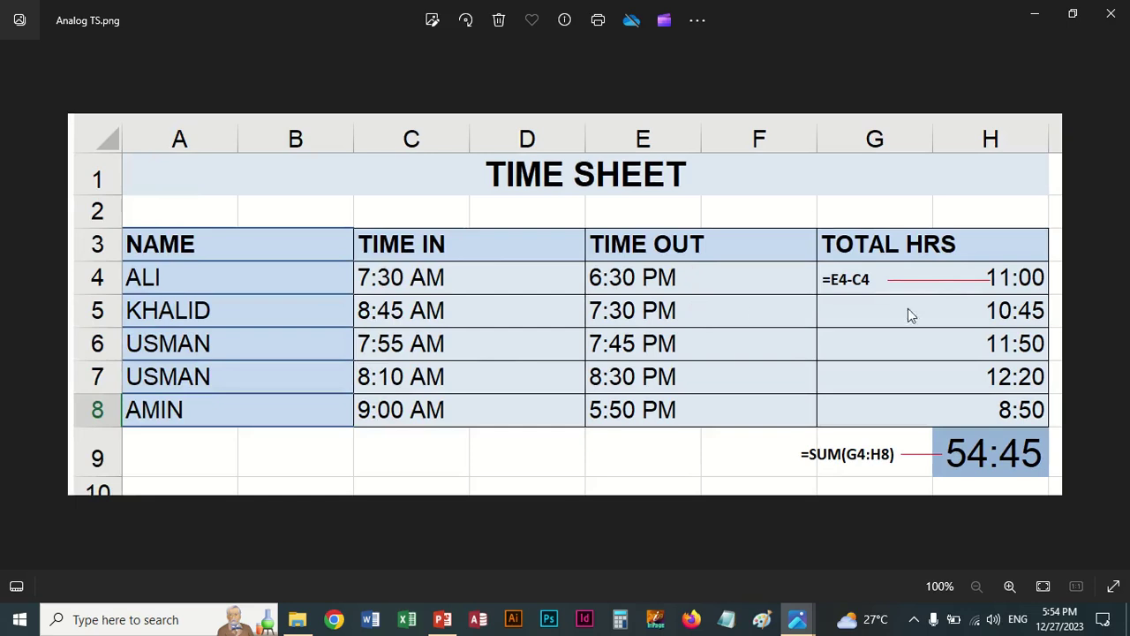
left_click(297, 622)
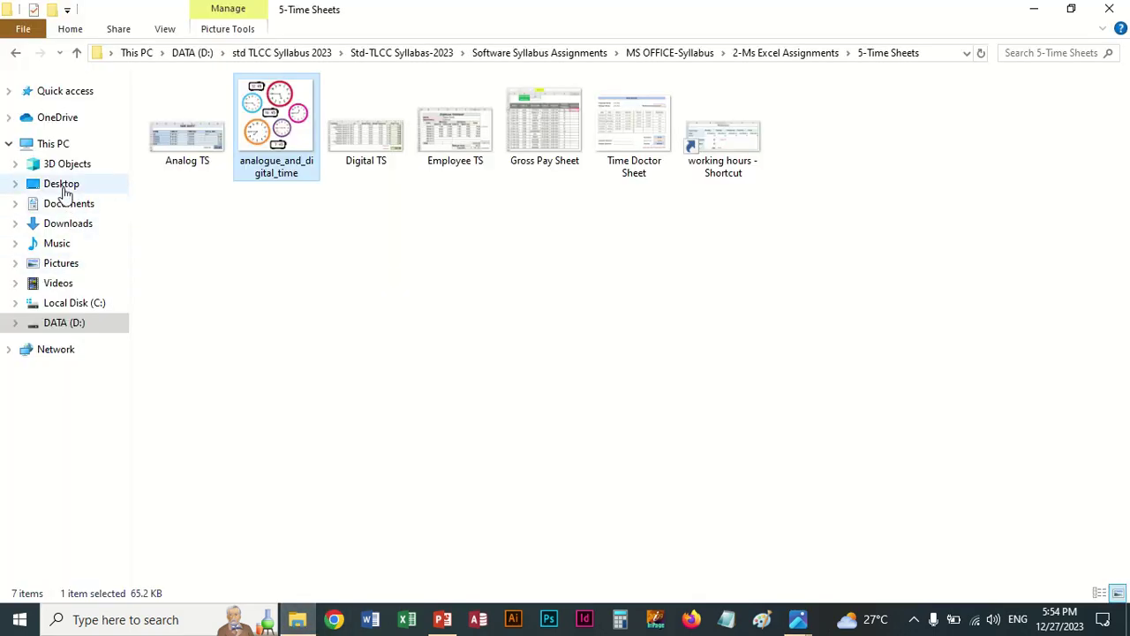
Open TIME SHEET BOOK_L from Teach-TLCC Syllabas-Apr-2022 > ... > 2-Ms Excel Assignments > 7-Time Sheets
left_click(64, 188)
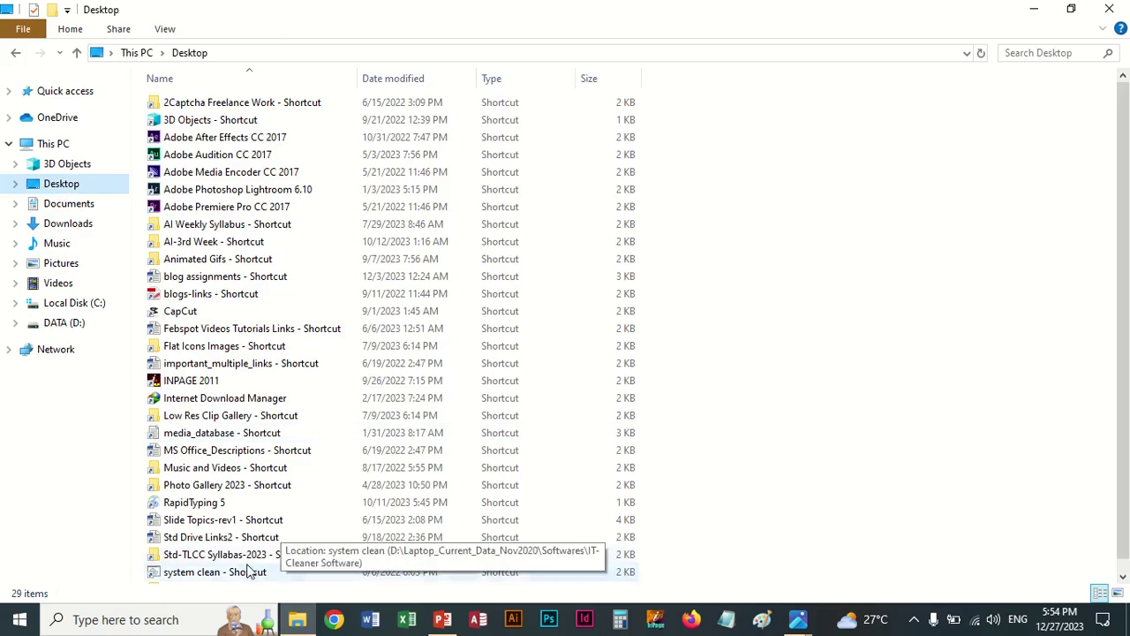
scroll(245, 563, "down", 1)
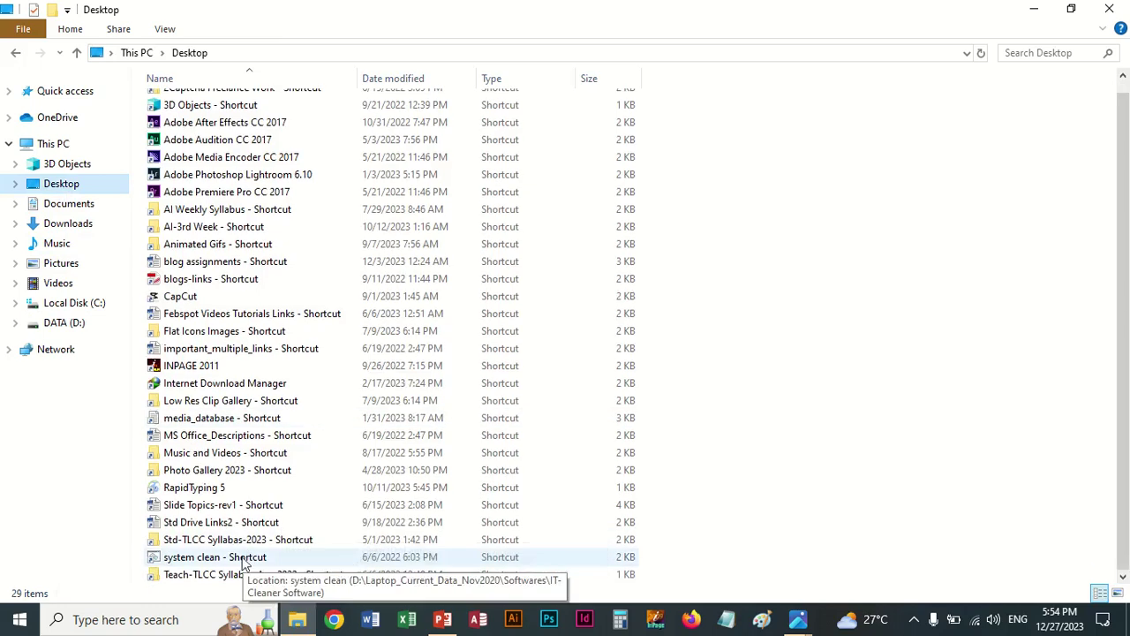
left_click(186, 577)
double_click(186, 575)
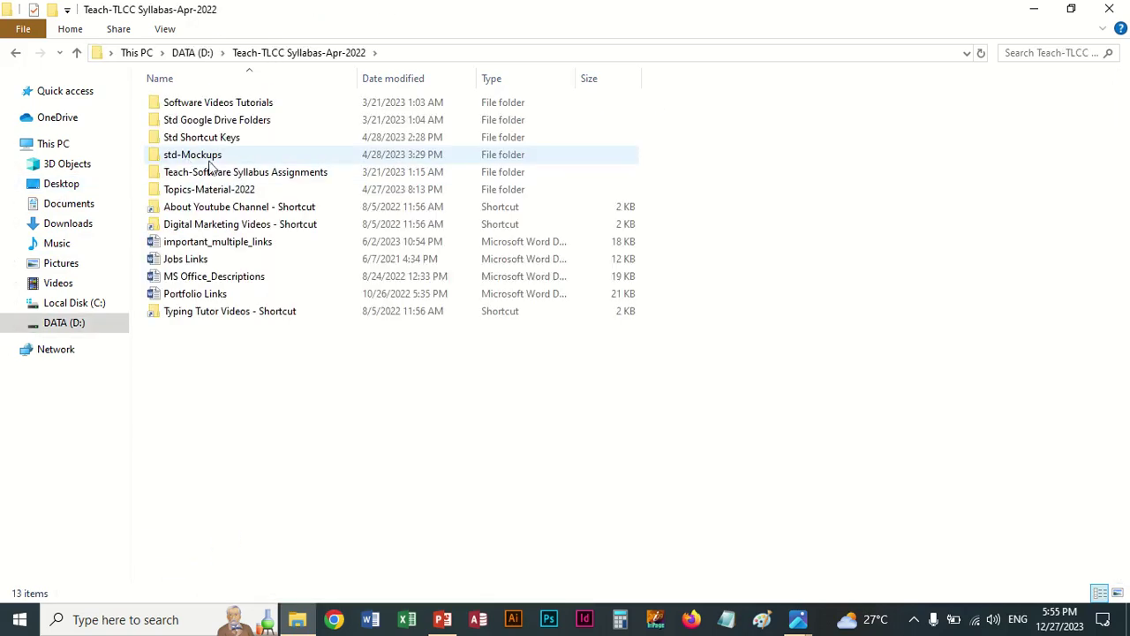
double_click(276, 172)
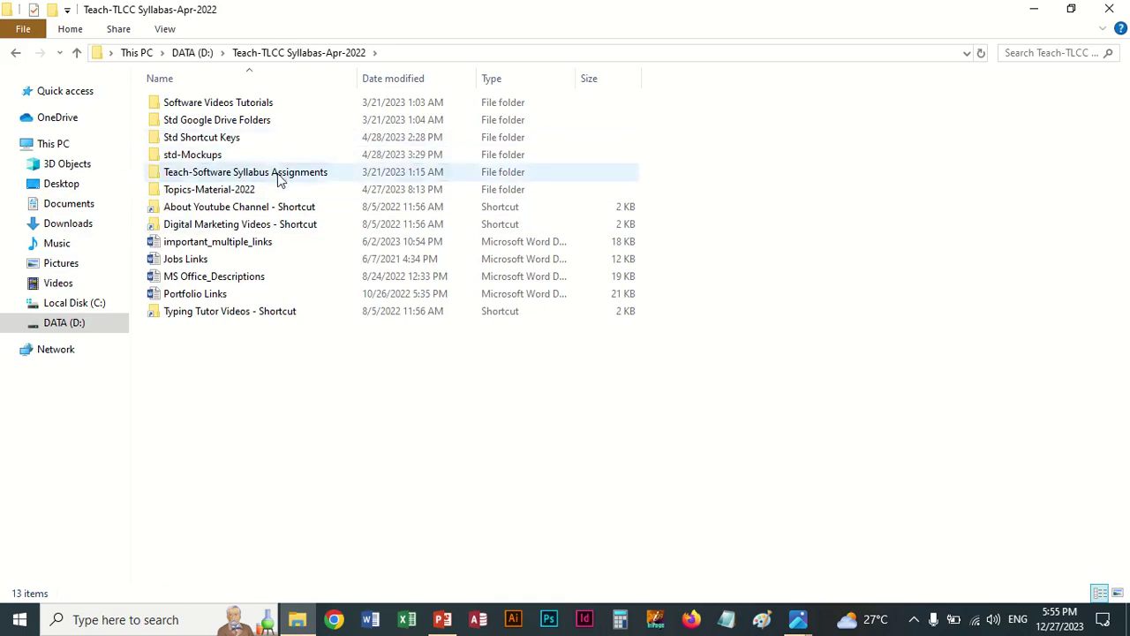
double_click(220, 176)
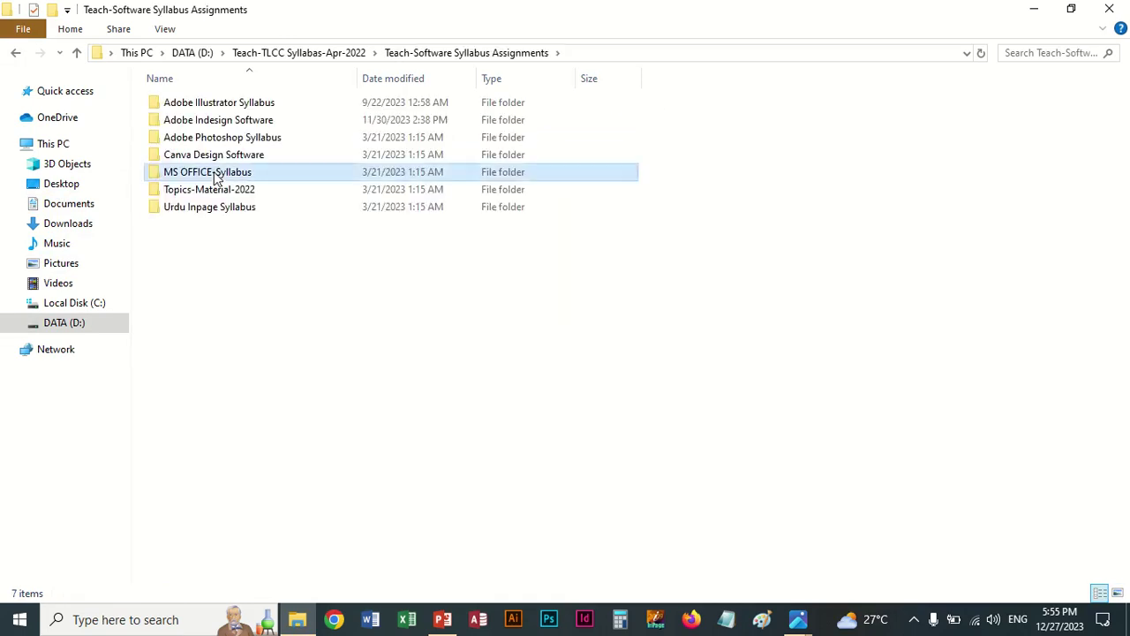
left_click(217, 123)
double_click(217, 123)
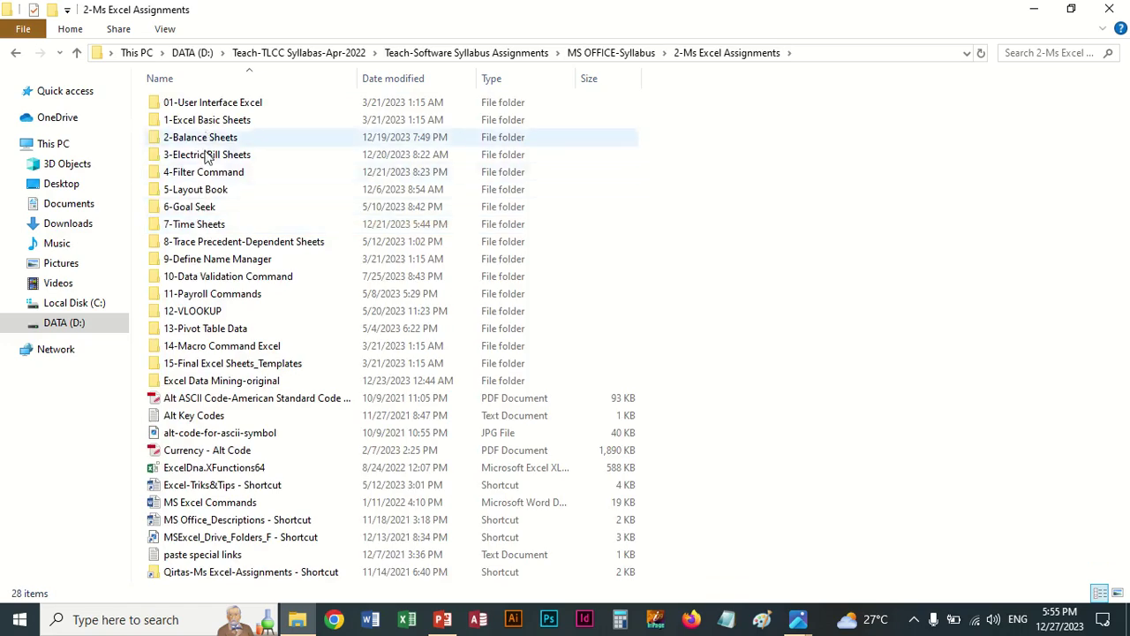
double_click(199, 225)
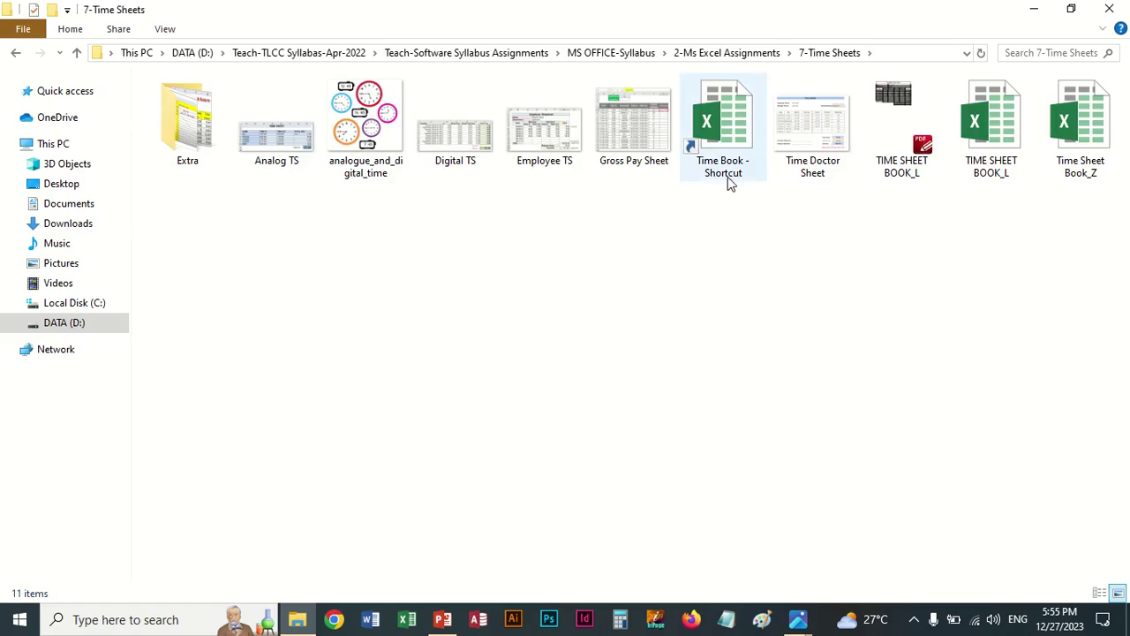
left_click(987, 170)
double_click(987, 170)
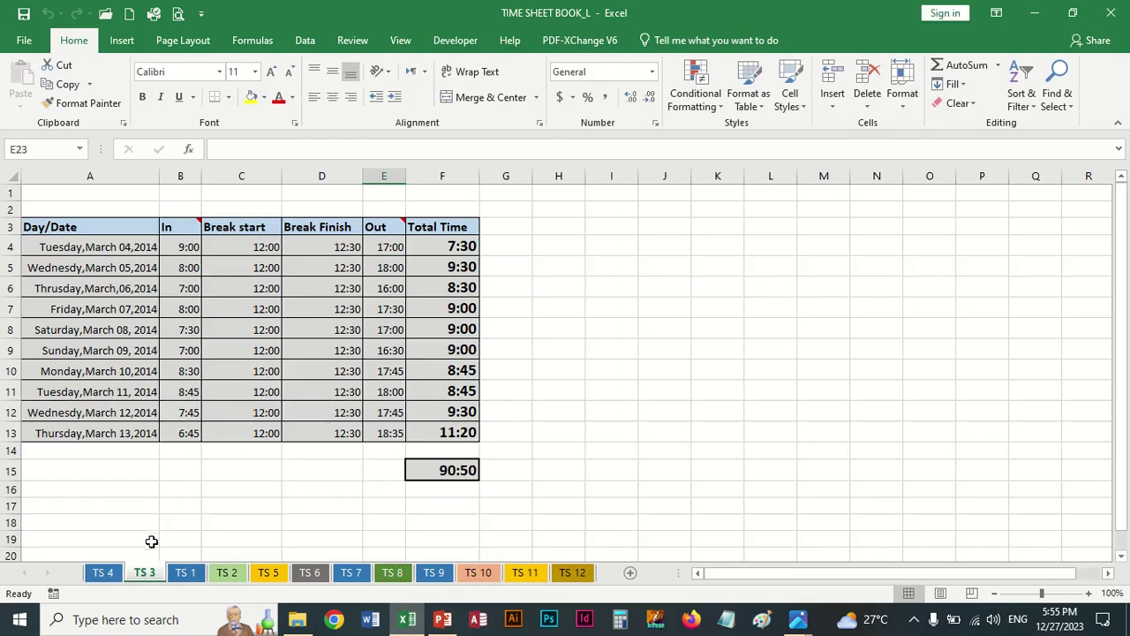
On sheet TS 4, set B4:D9 to General format and delete its values
left_click(103, 572)
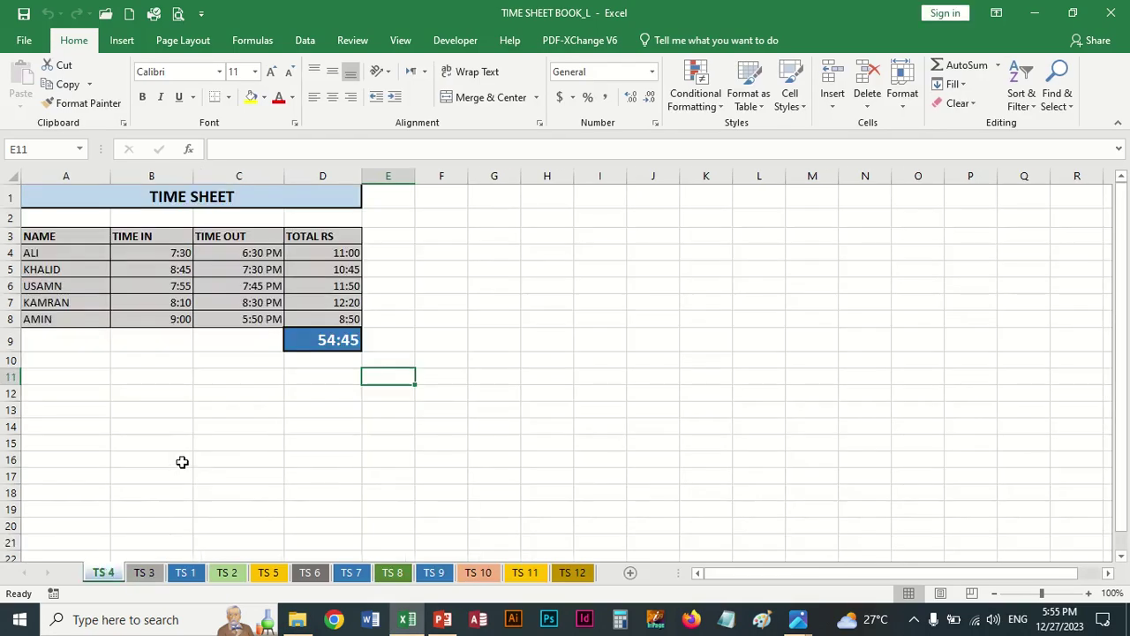
scroll(171, 437, "up", 3)
scroll(170, 436, "up", 1)
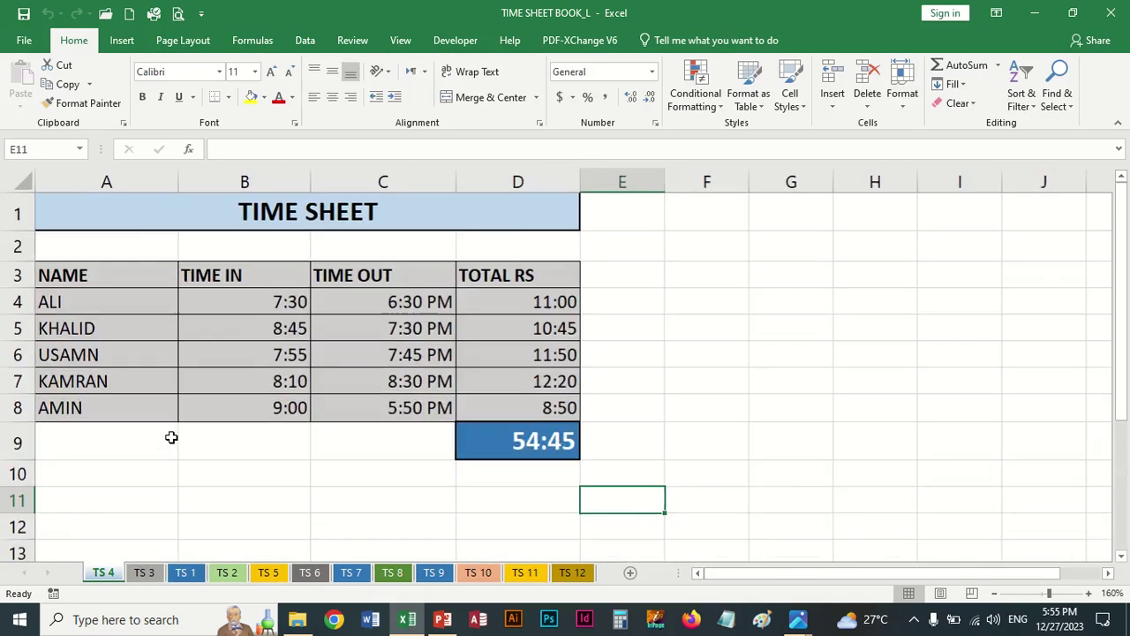
left_click_drag(248, 315, 530, 436)
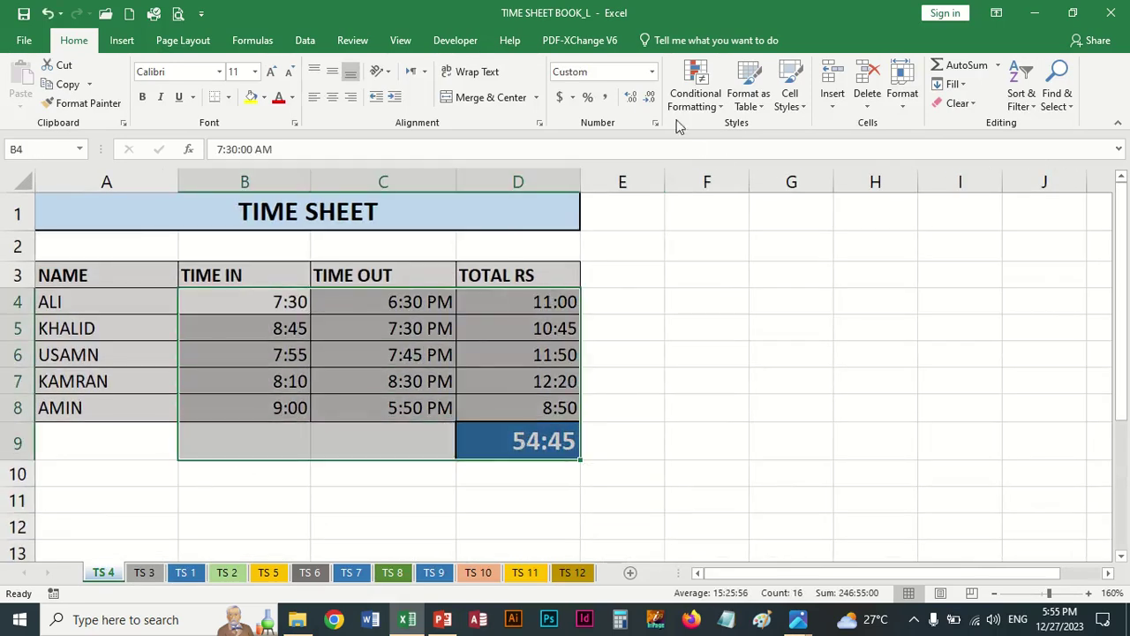
left_click(652, 72)
left_click(627, 99)
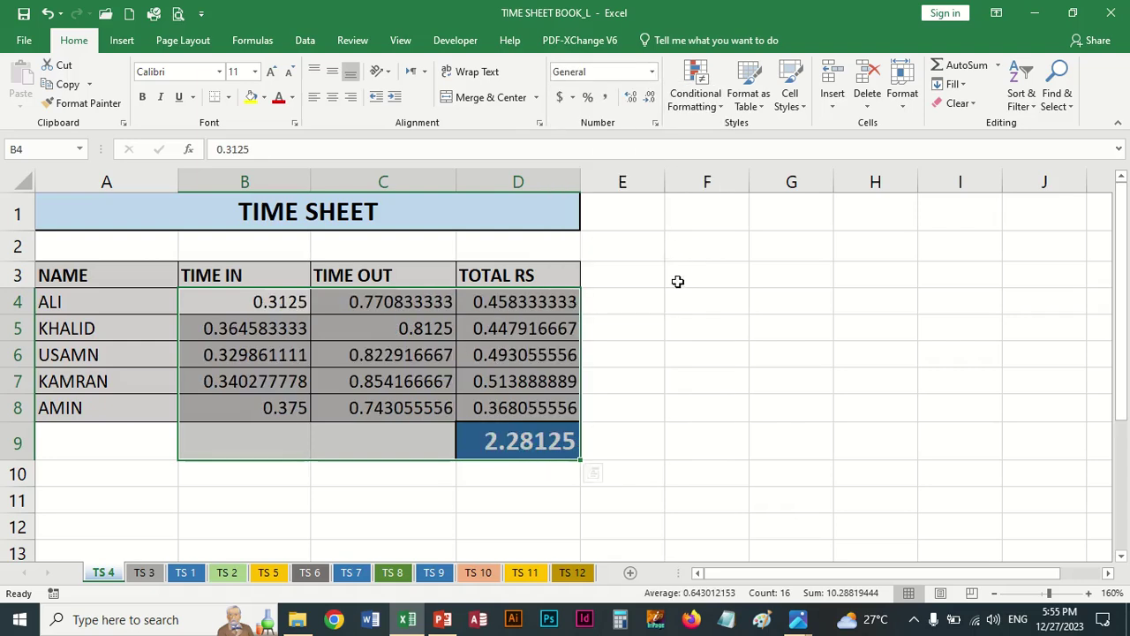
key("Delete")
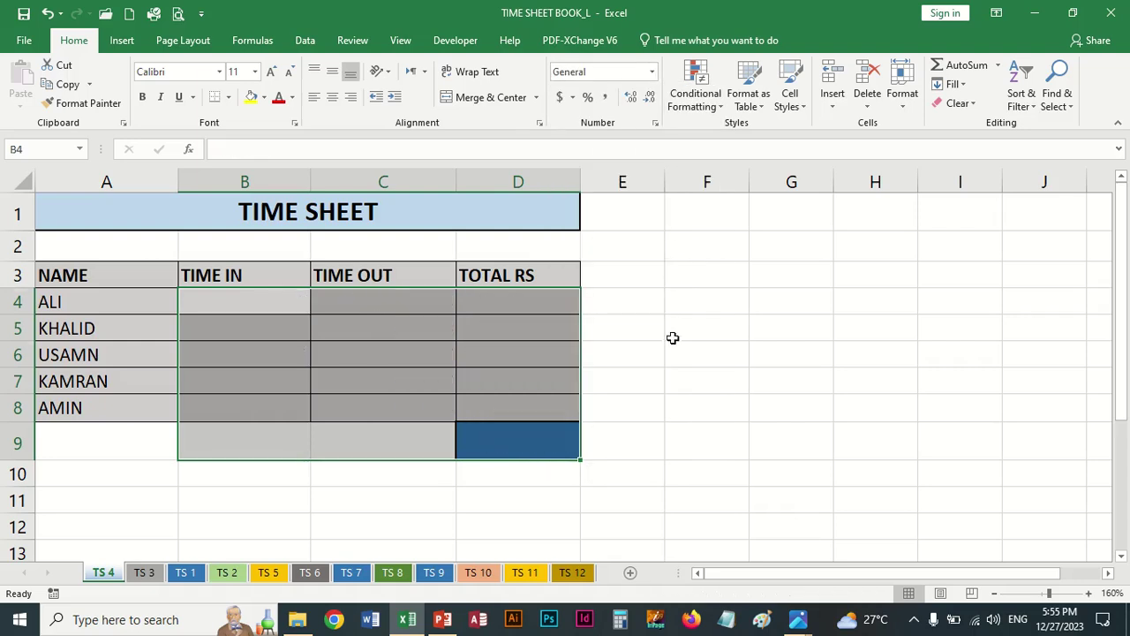
Select columns B and C
left_click(673, 336)
left_click(247, 300)
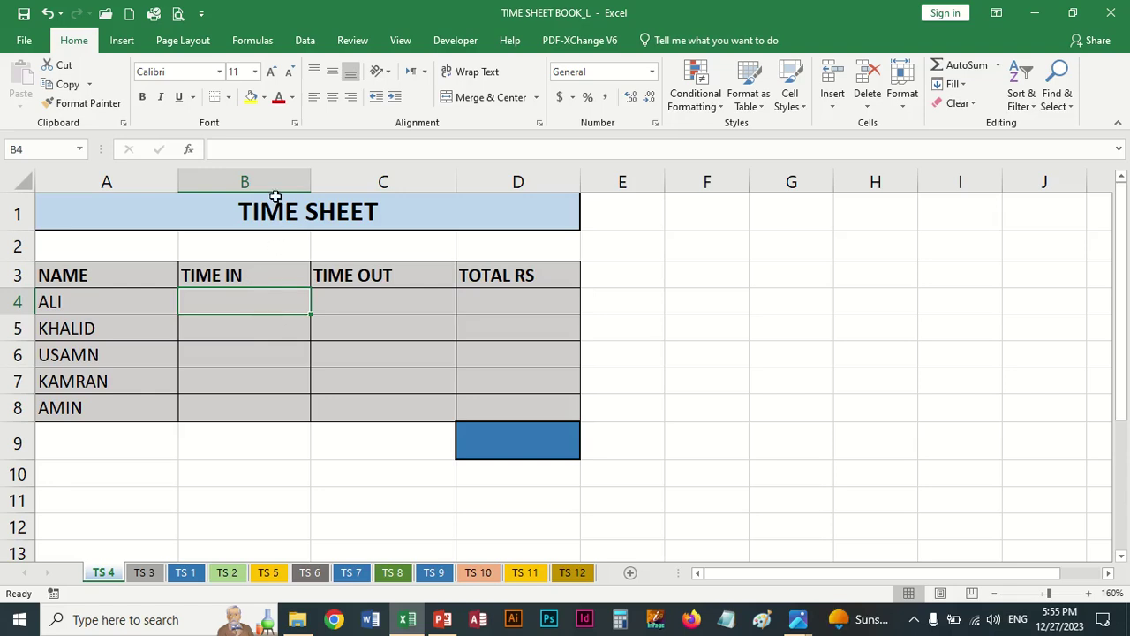
left_click_drag(273, 181, 358, 192)
Apply the 1:30 PM Time number format to columns B and C
left_click(653, 74)
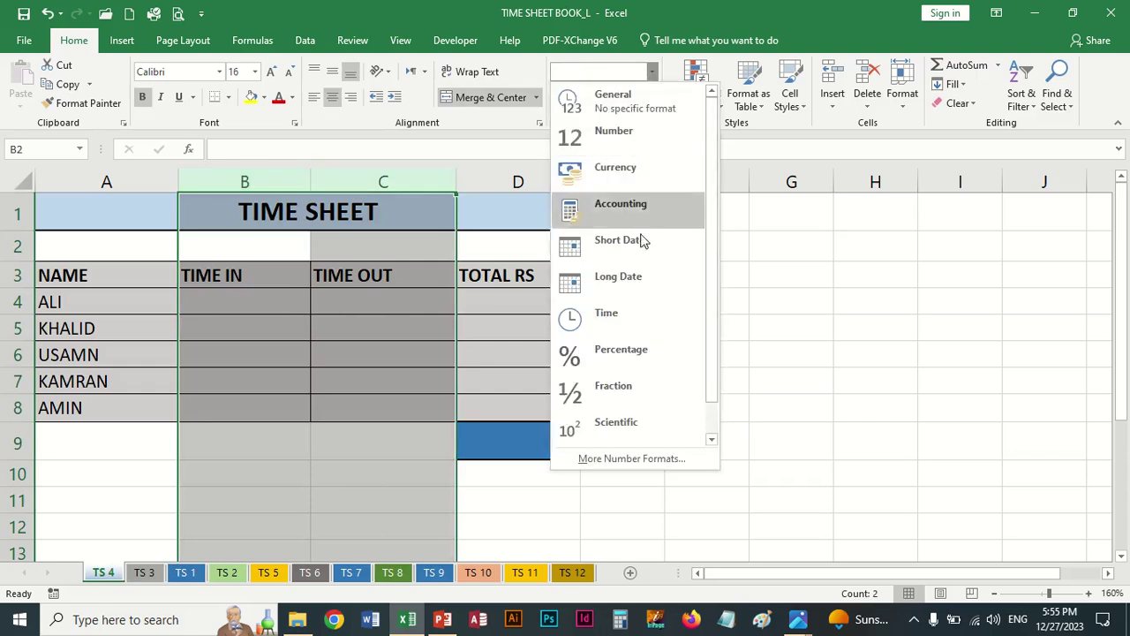
left_click(658, 78)
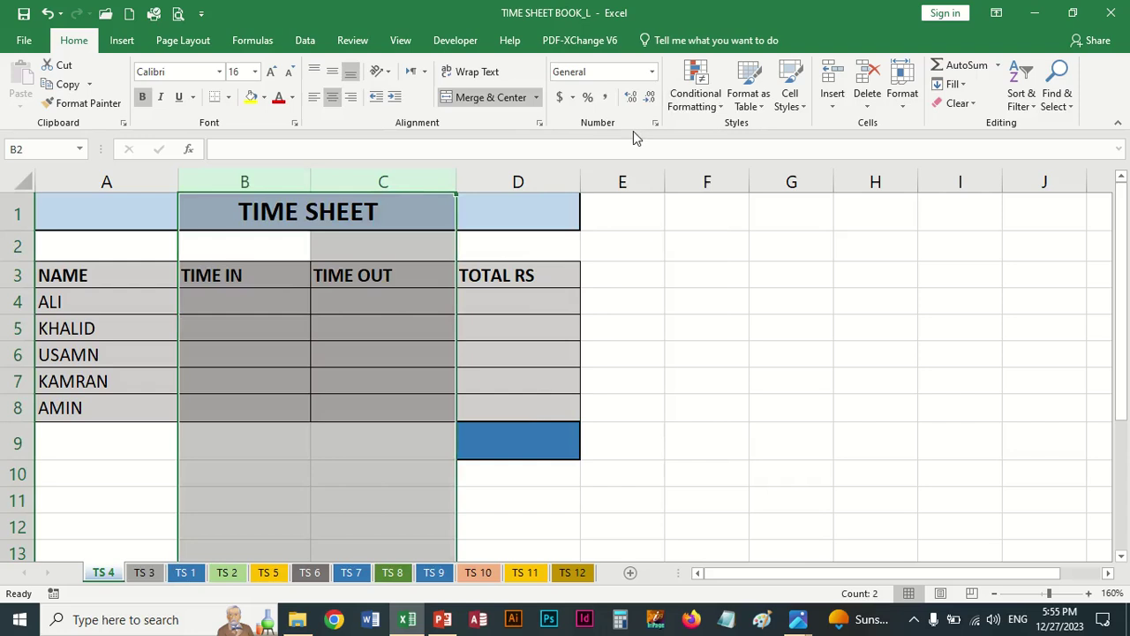
left_click(655, 123)
left_click(692, 191)
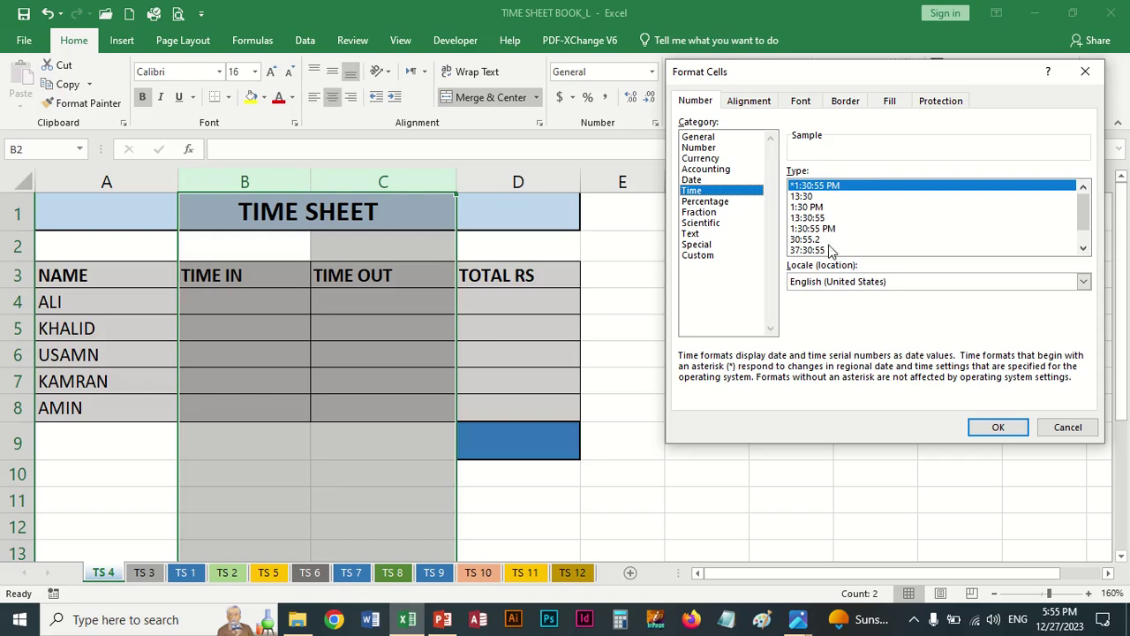
left_click(805, 208)
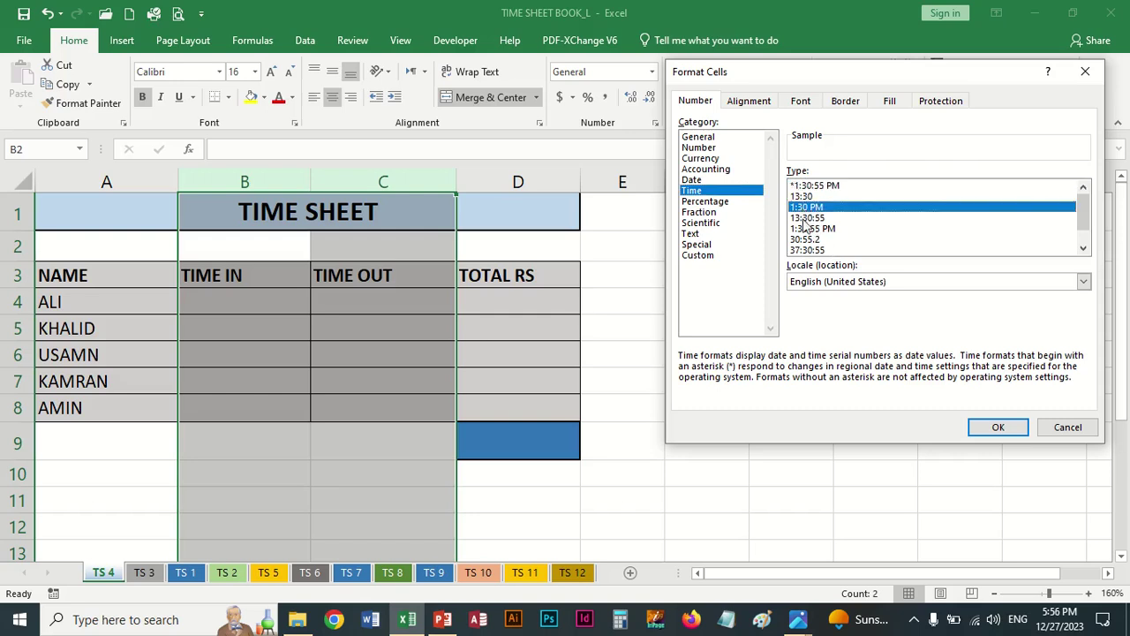
left_click(998, 428)
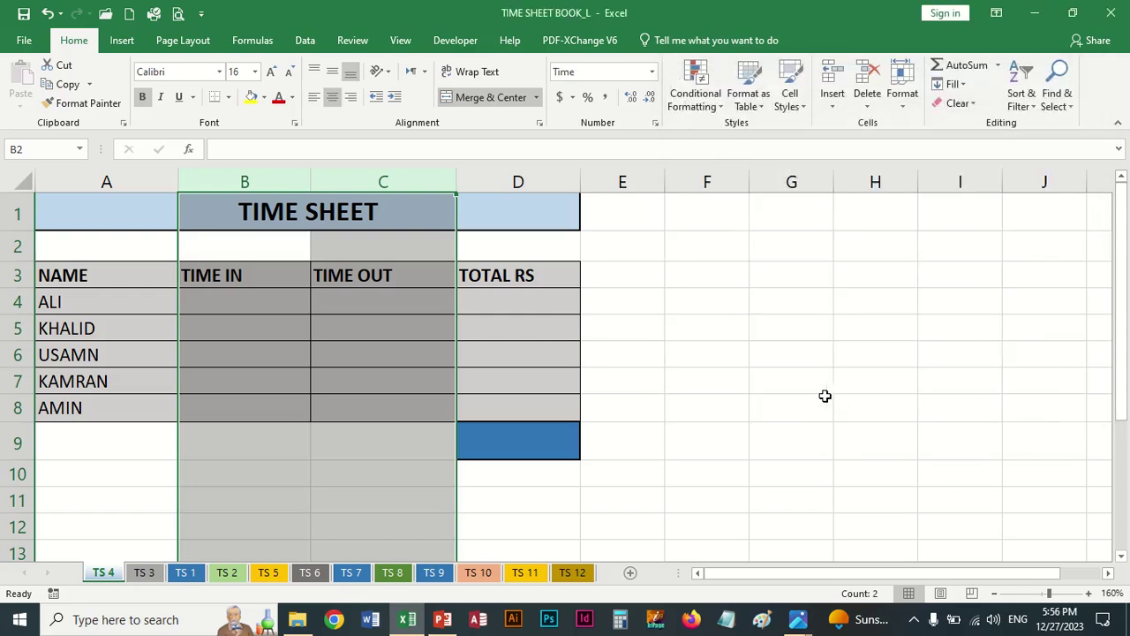
mouse_move(477, 29)
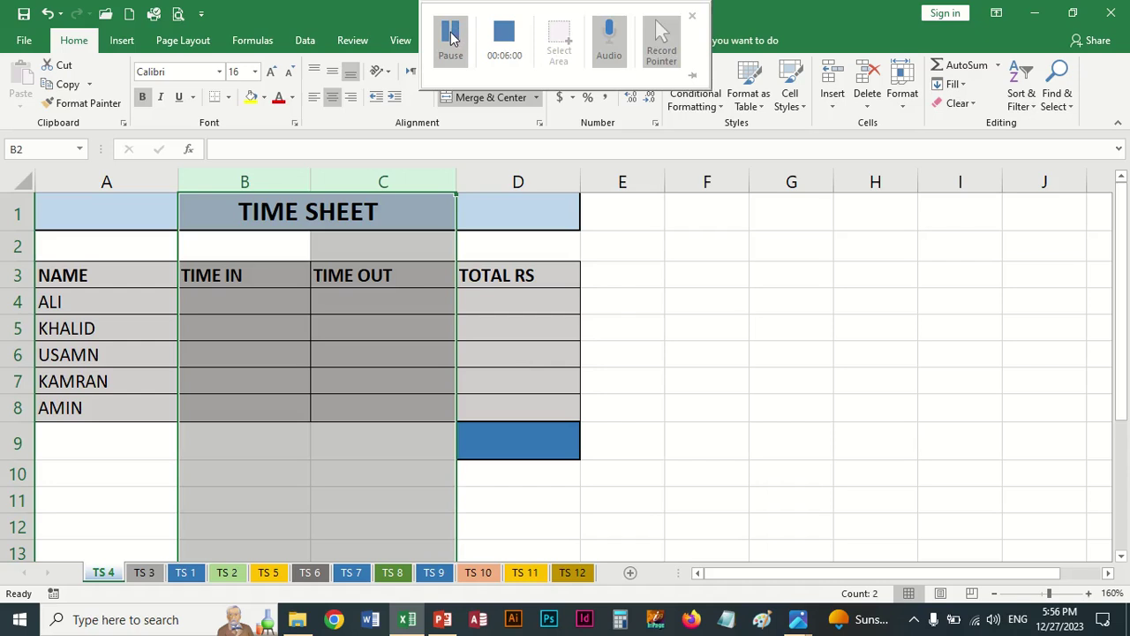
left_click(452, 35)
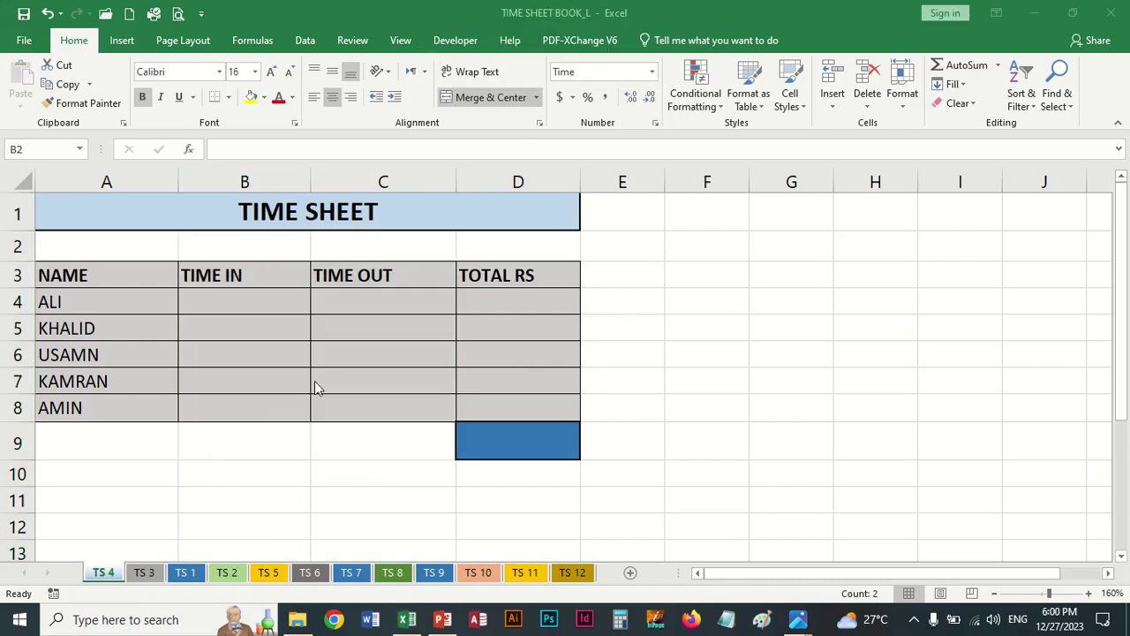
Reselect columns B:C and reapply the 1:30 PM Time format through Ctrl+1
left_click(263, 169)
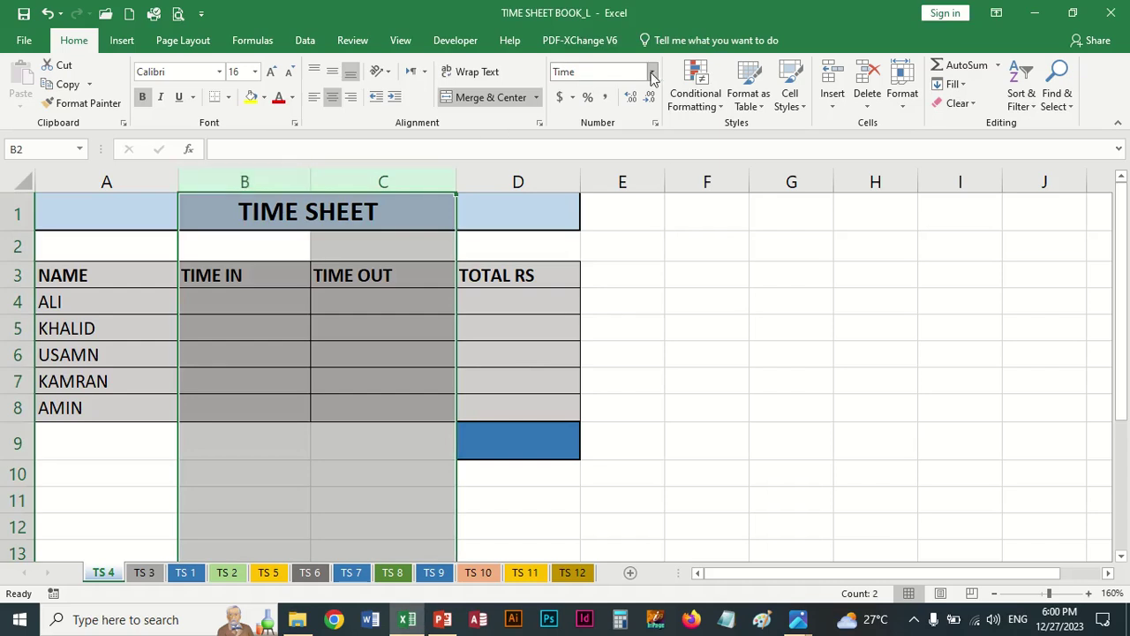
key("ctrl+1")
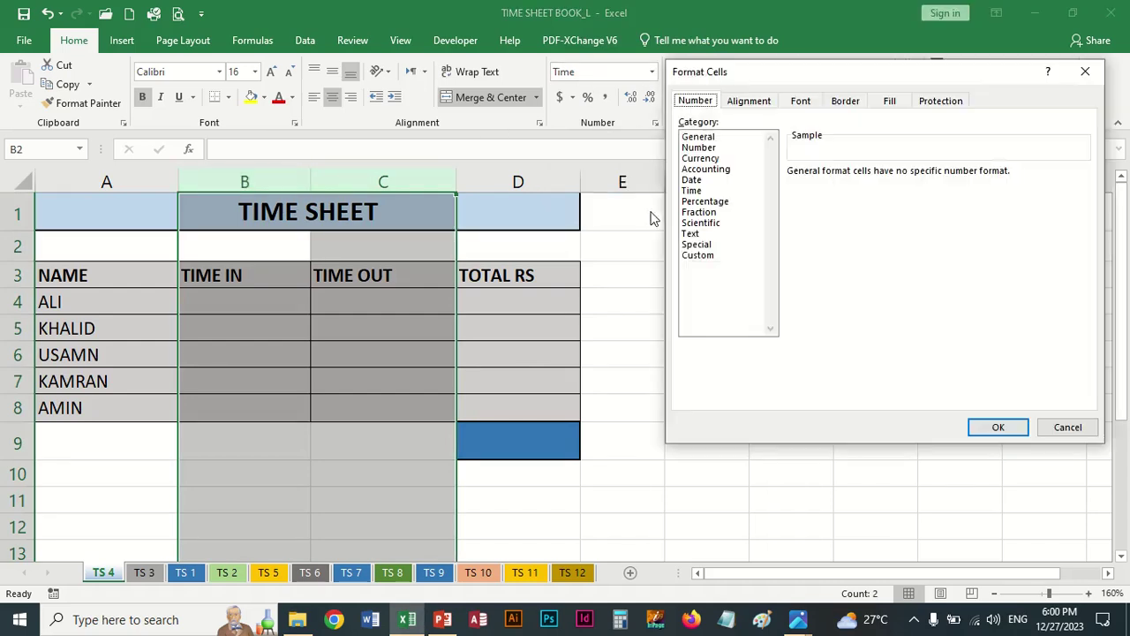
left_click(695, 190)
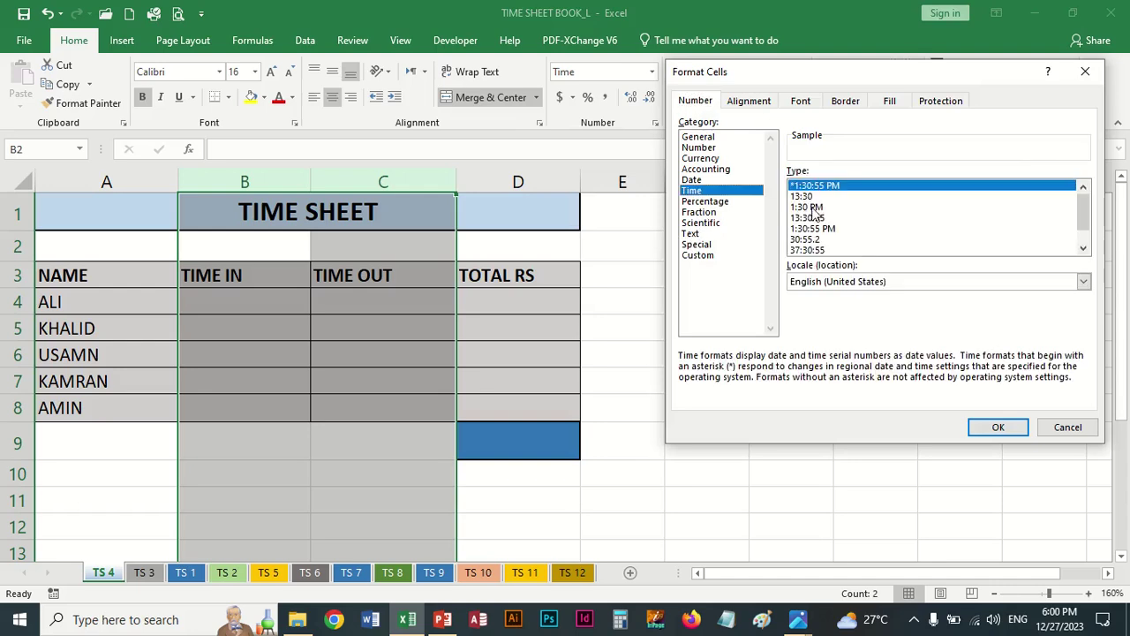
left_click(812, 208)
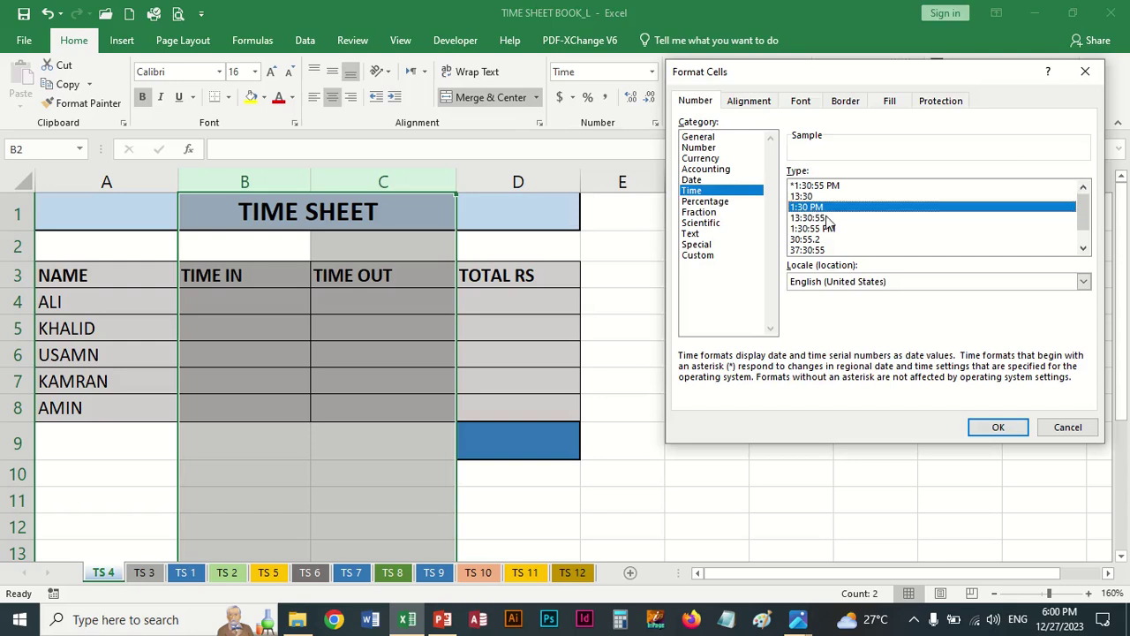
left_click(998, 426)
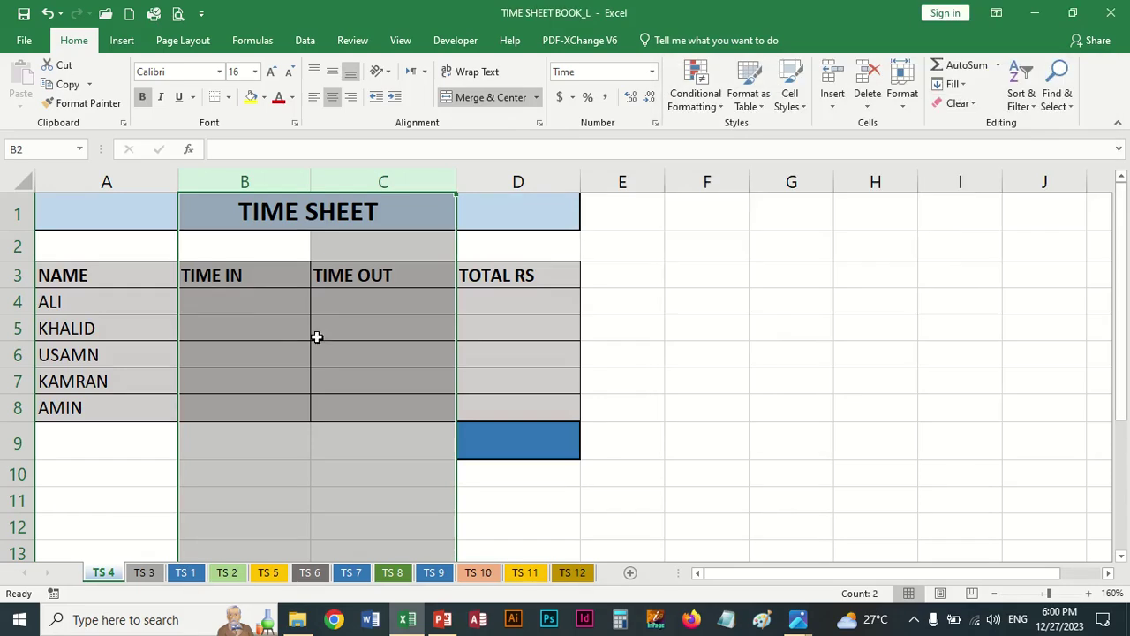
left_click(260, 306)
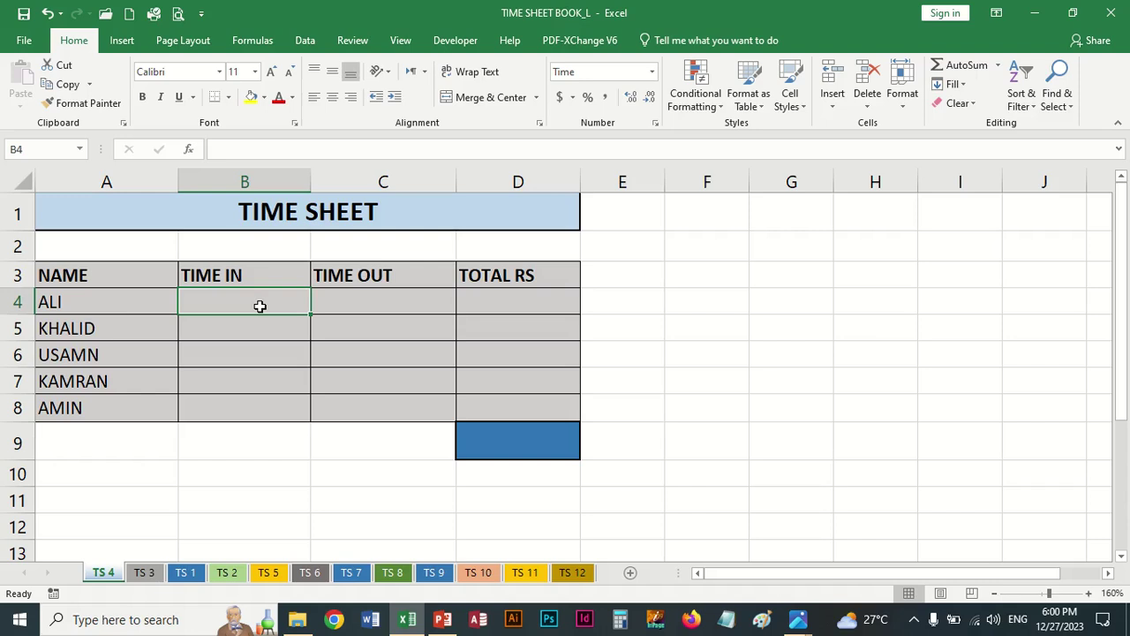
Enter TIME IN values 8:10, 8:45, 8:15, 9:00 and 8:00 in B4:B8
type("8")
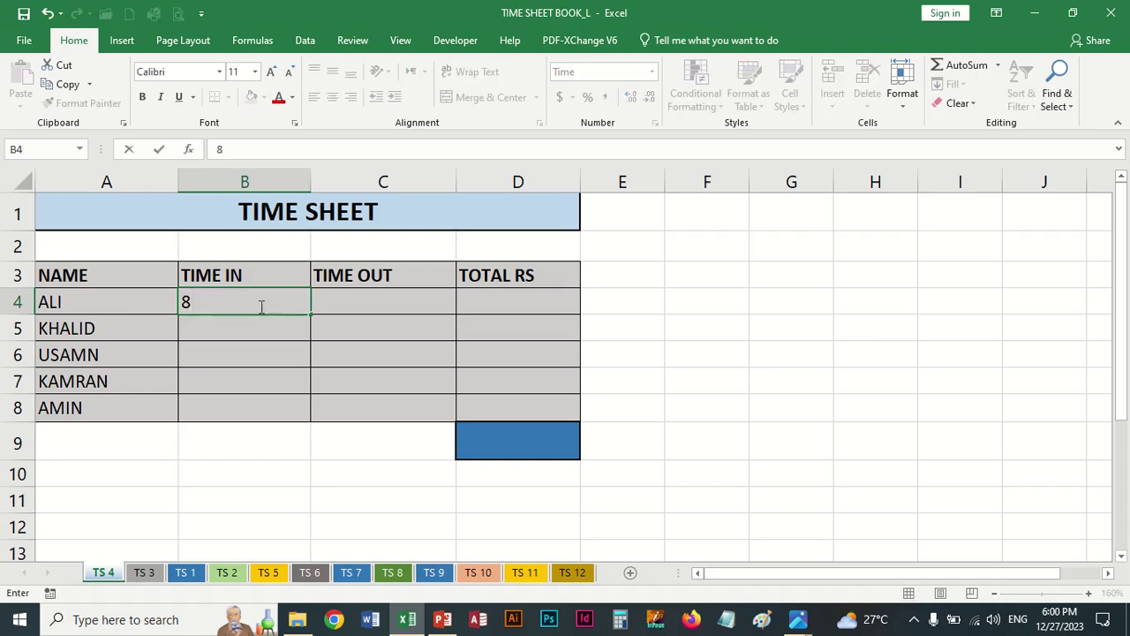
type(":10")
key("Return")
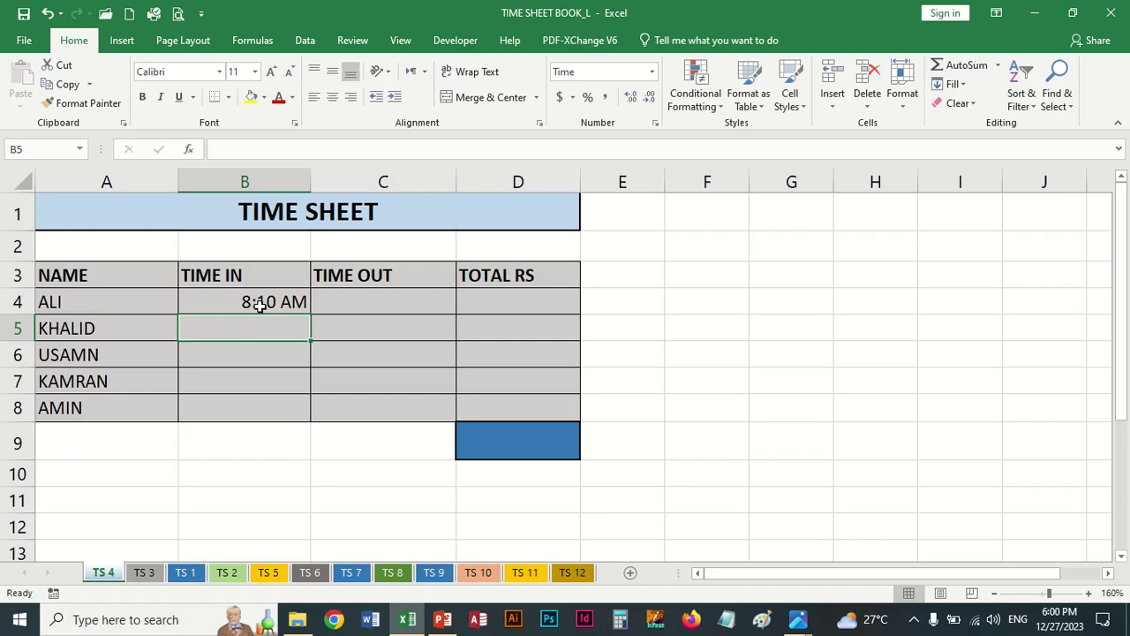
type("8")
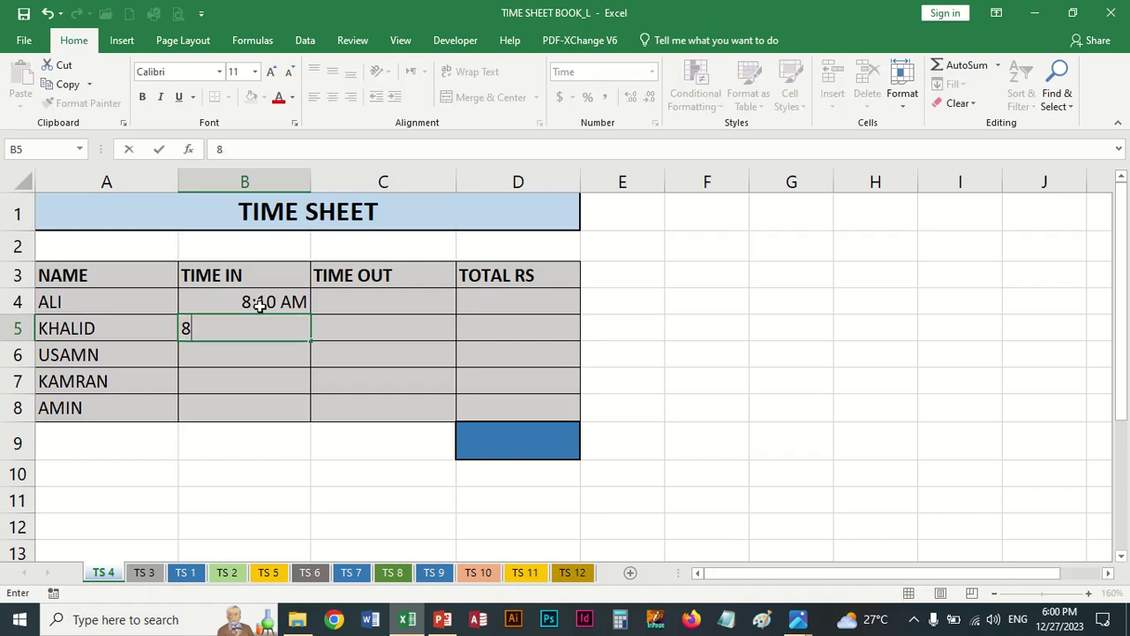
type(":45")
key("Return")
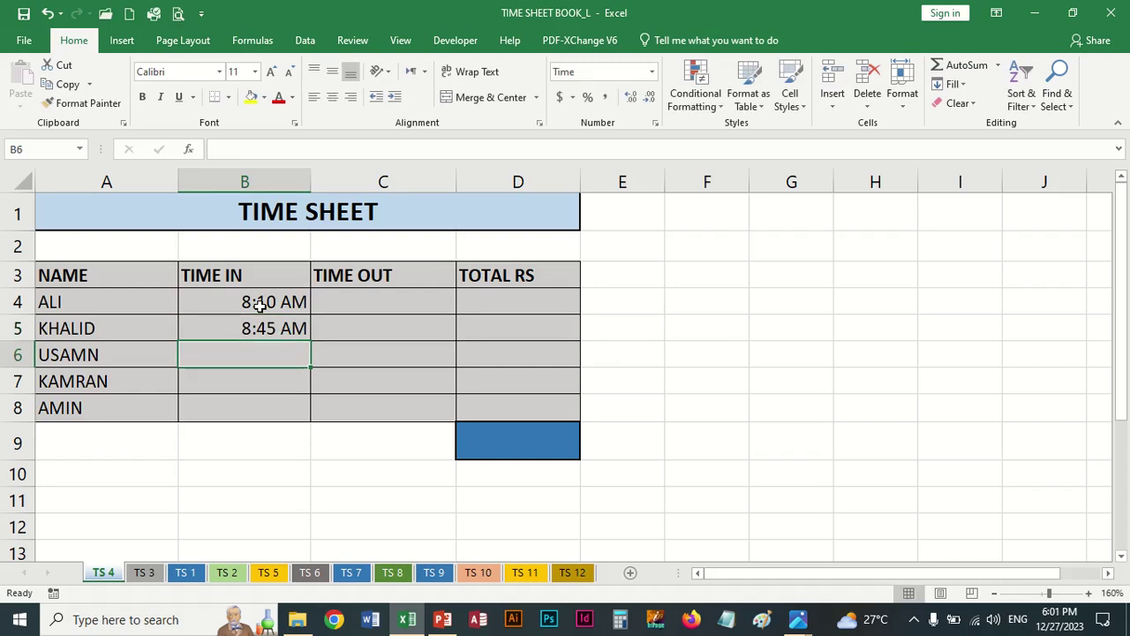
type("8")
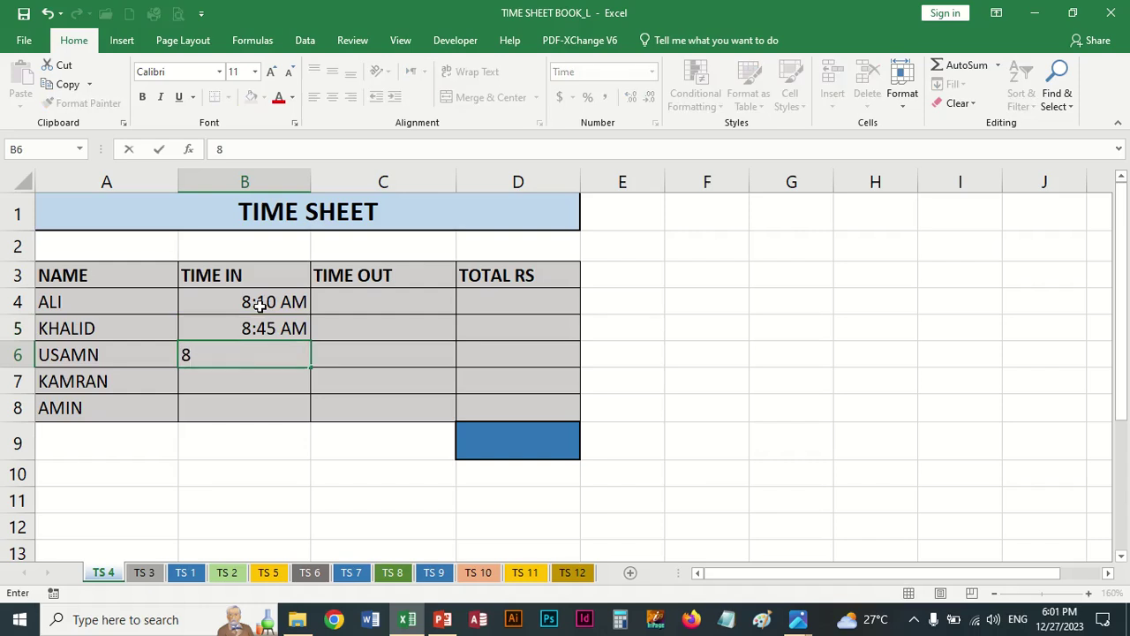
type(":15")
key("Return")
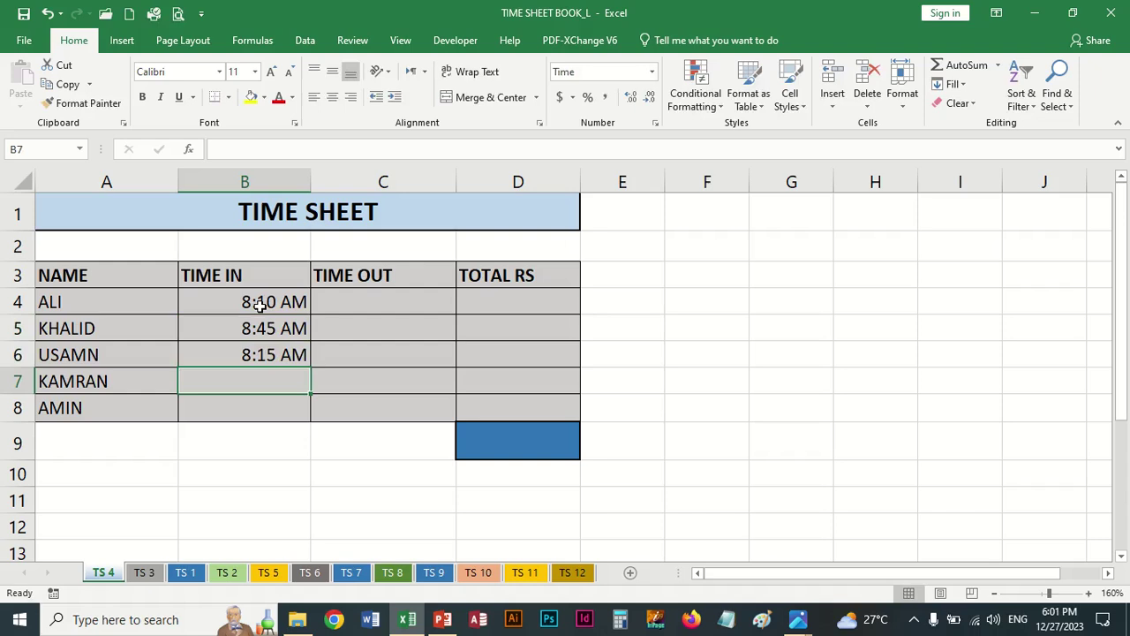
type("9:0")
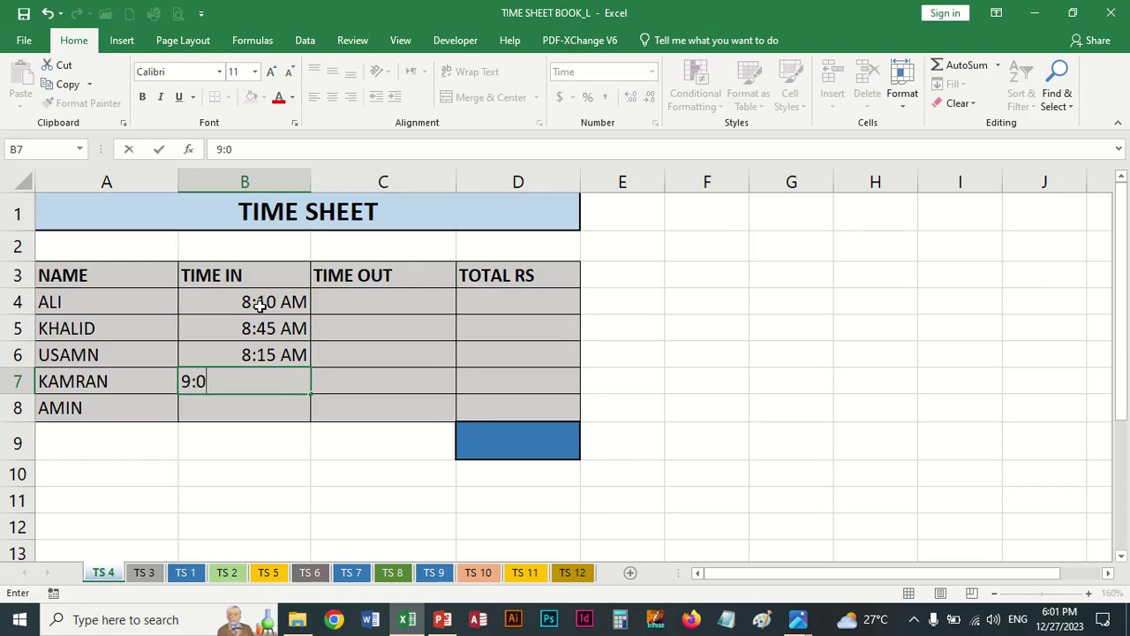
type("0")
key("Return")
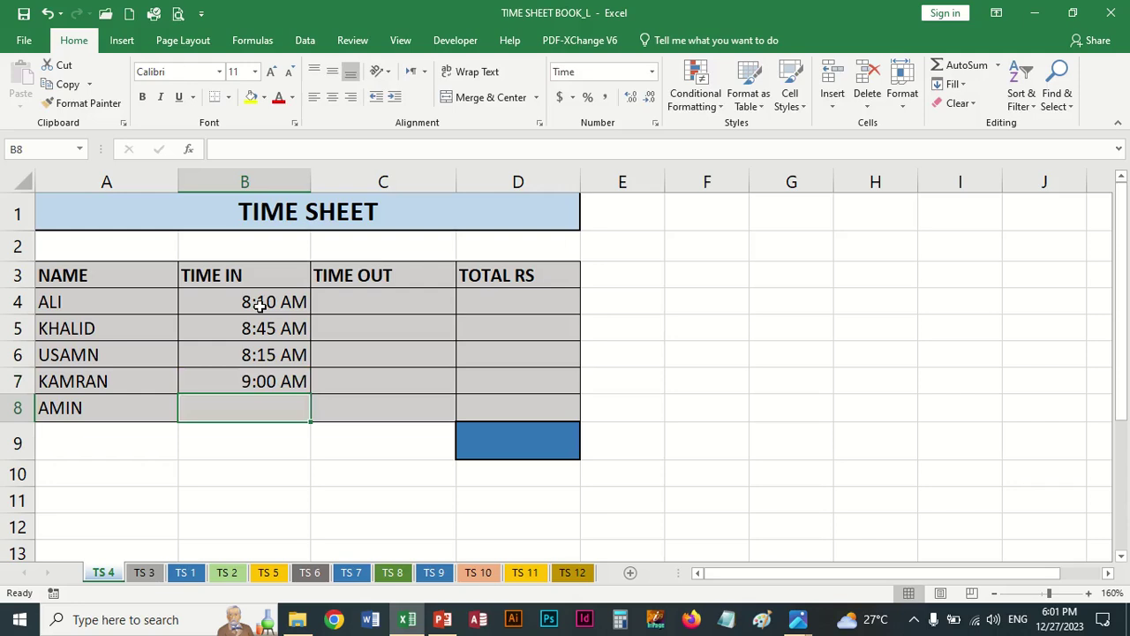
type("8:0")
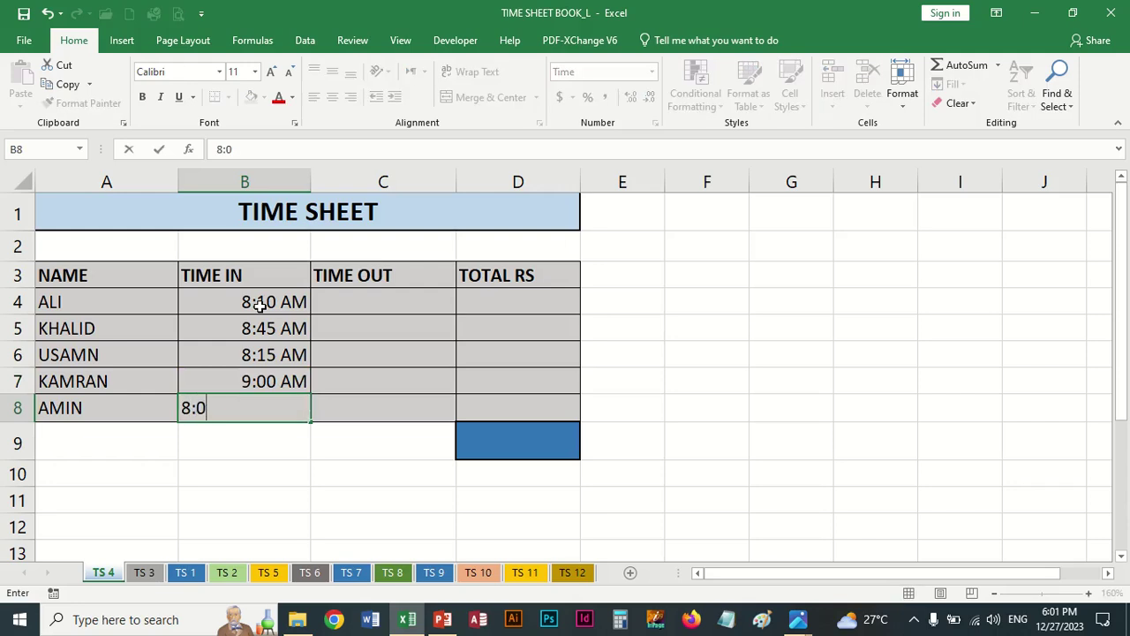
type("0")
key("Return")
key("Up")
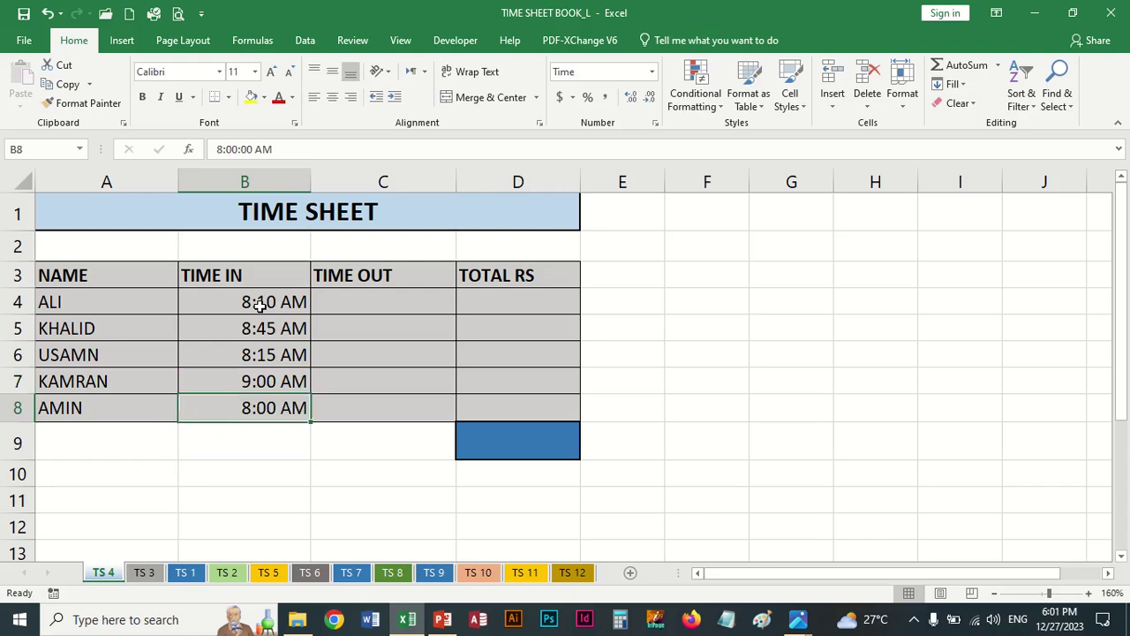
key("Up")
key("Up")
key("Up")
key("Up")
key("Right")
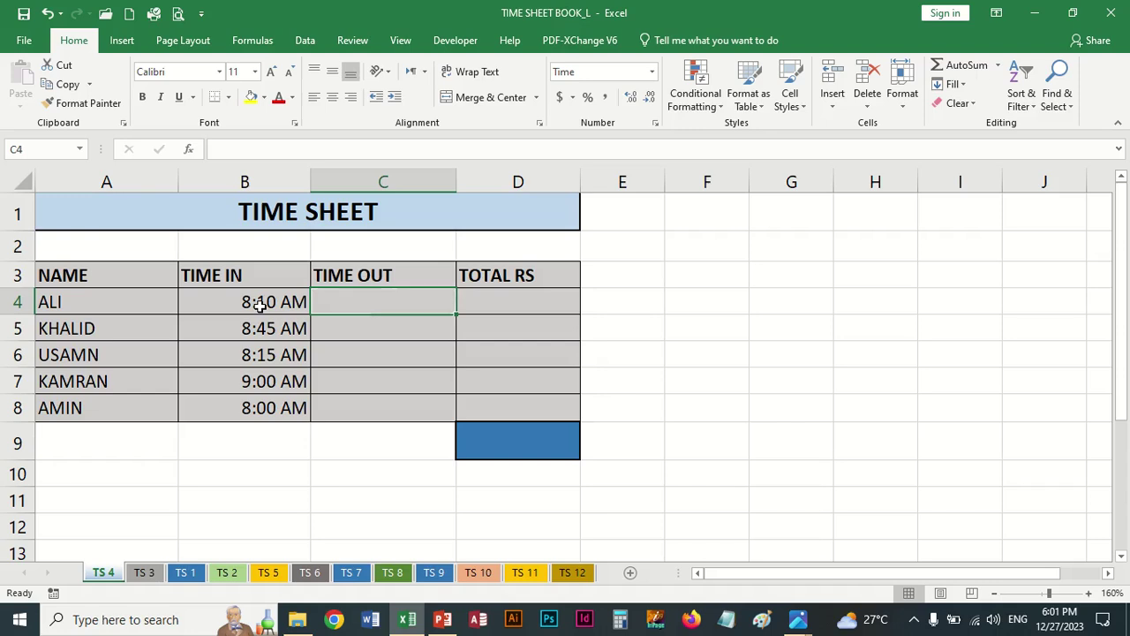
Enter TIME OUT values 5:00 pm, 6:40 pm, 4:45 pm, 6:30 pm and 5:00 in C4:C8
type("5:0")
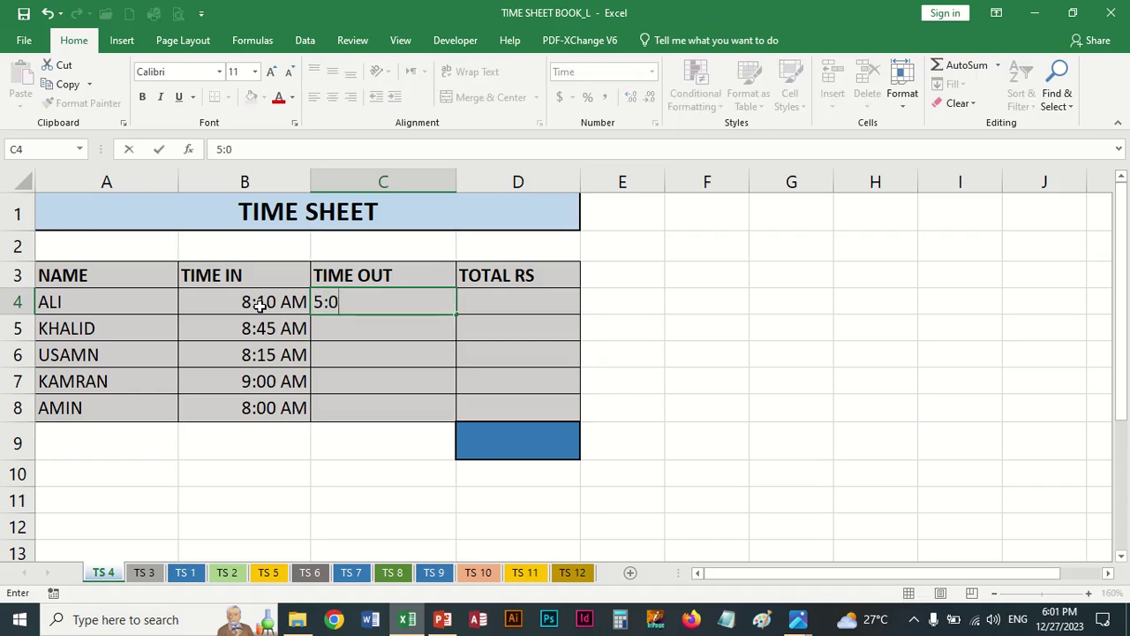
type("0")
type(" pm")
key("Return")
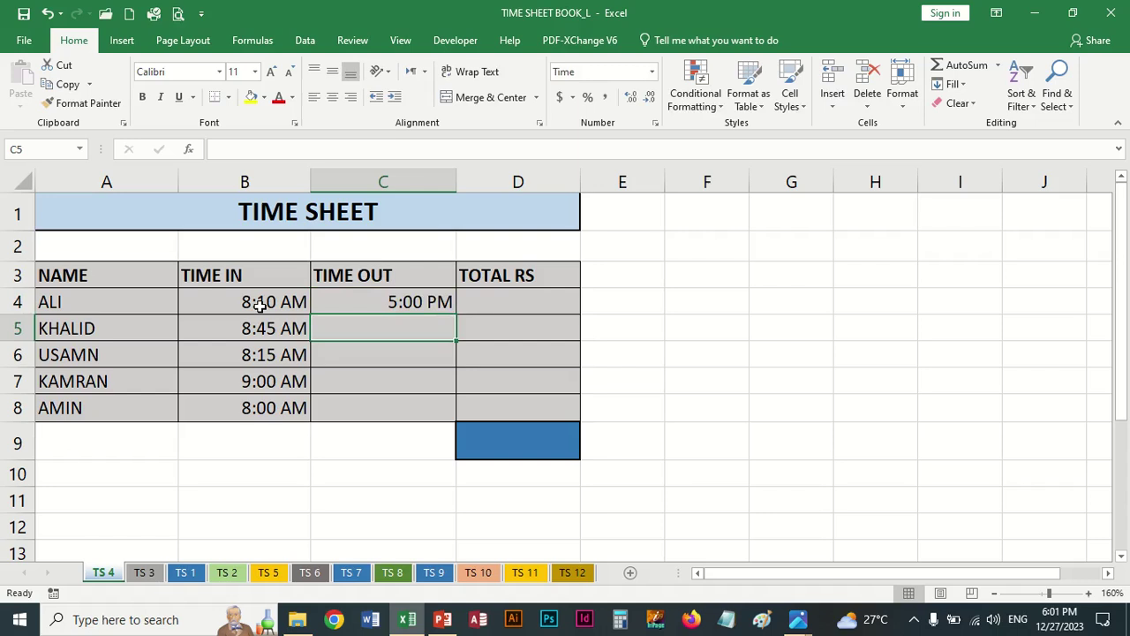
type("6")
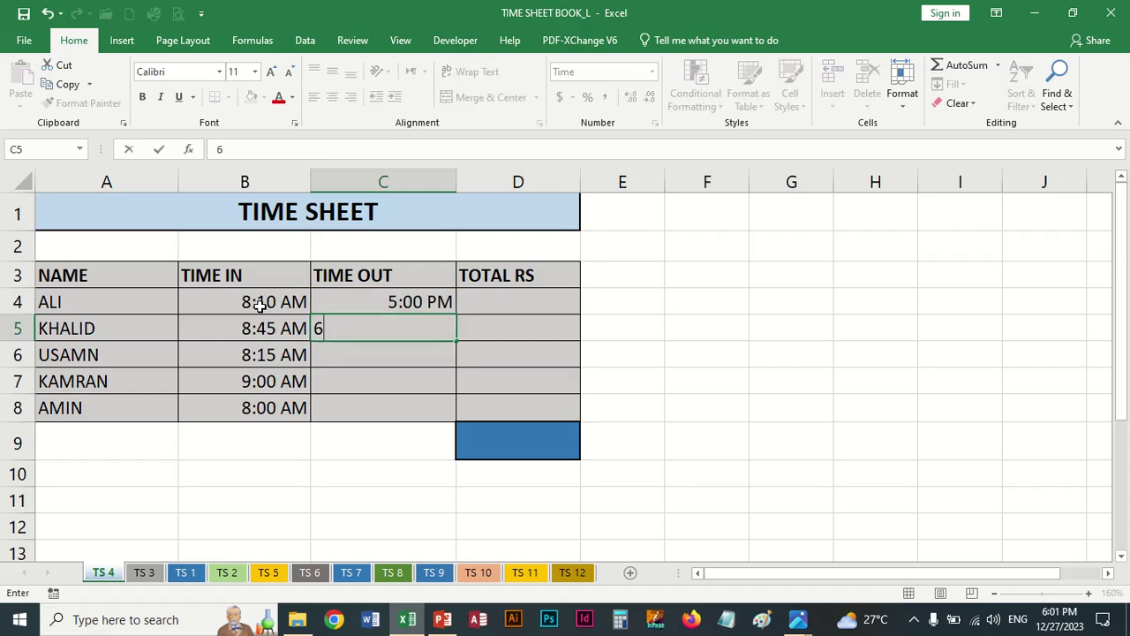
type(":")
type("4")
type("0 pm")
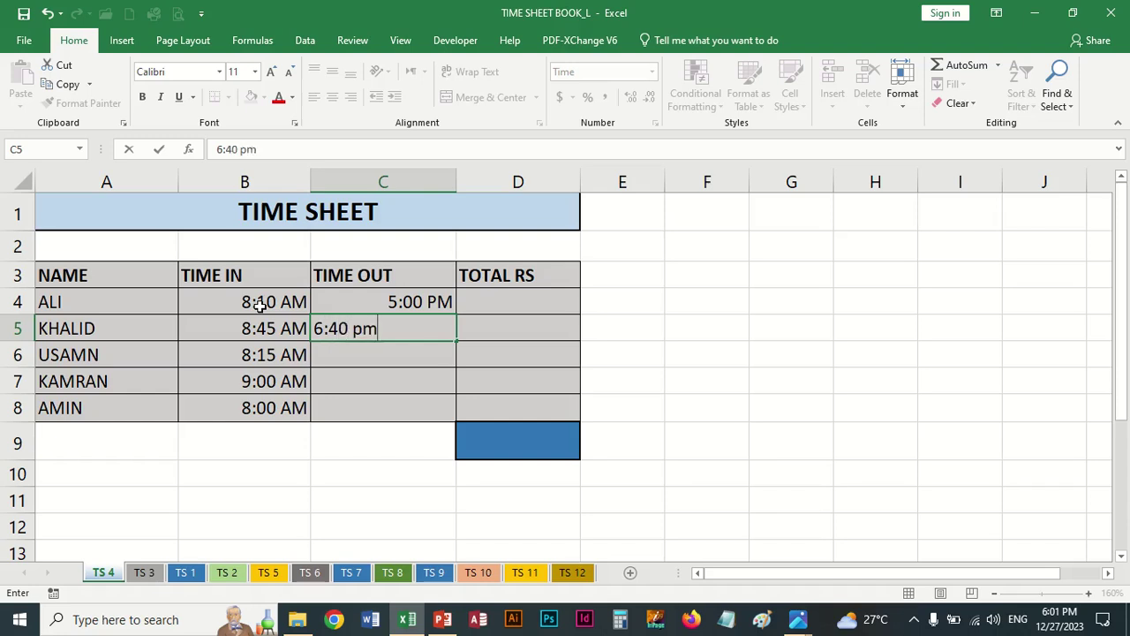
key("Return")
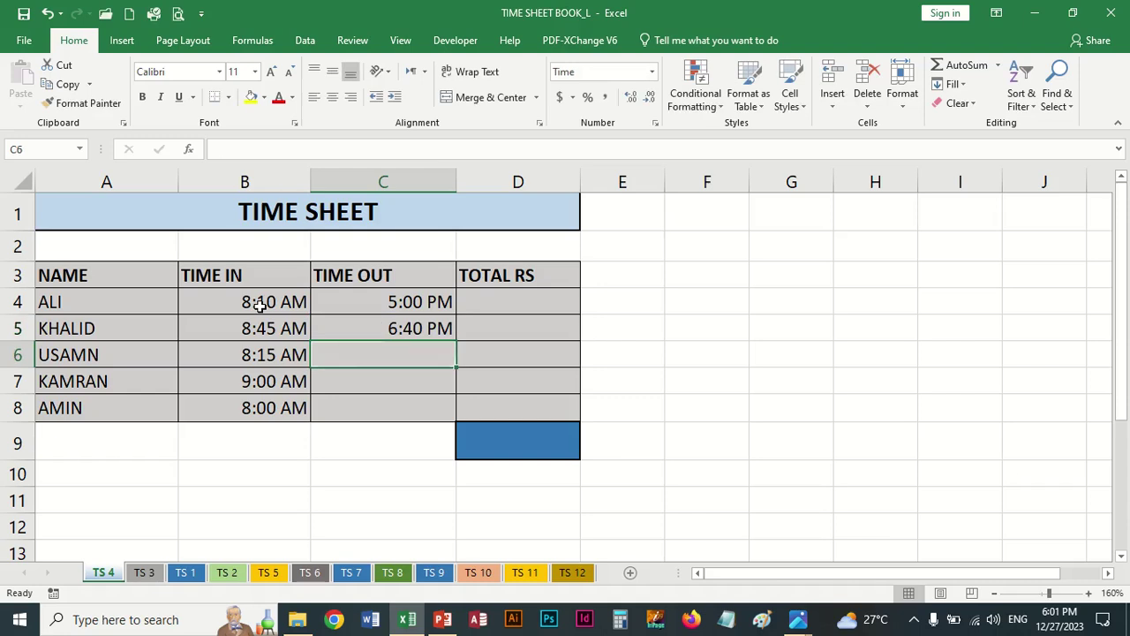
type("4:4")
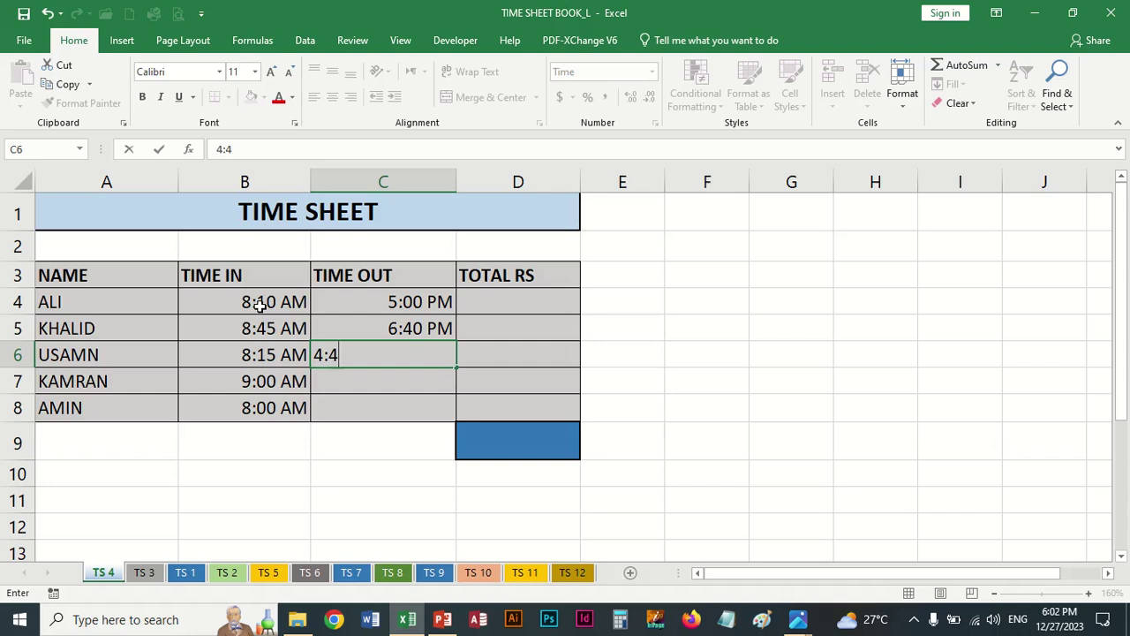
type("5 pm")
key("Return")
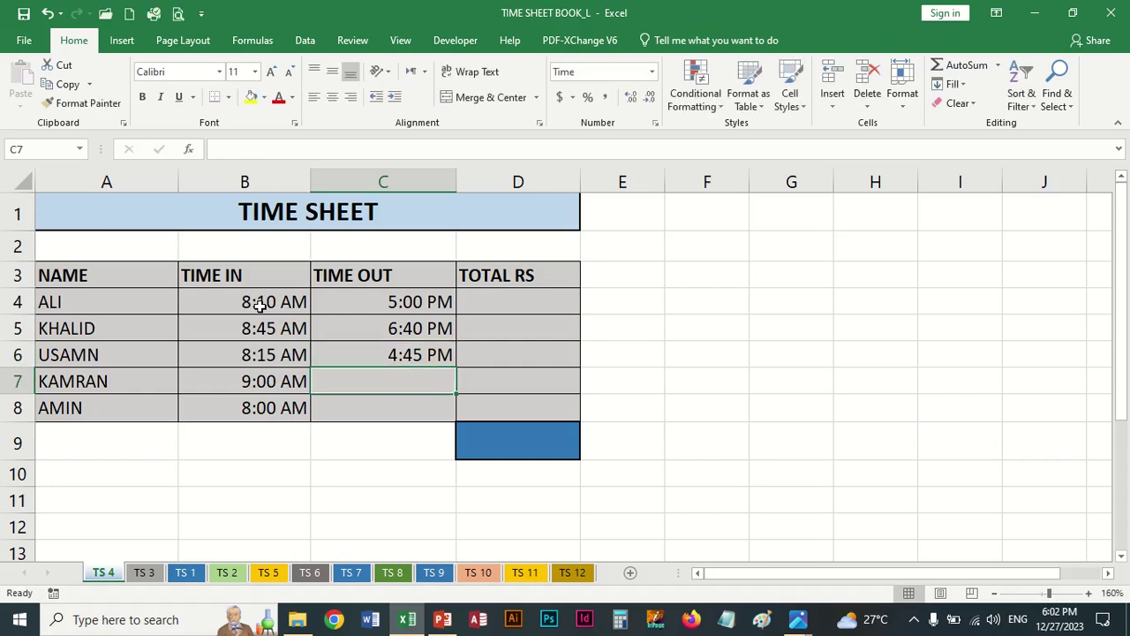
type("6")
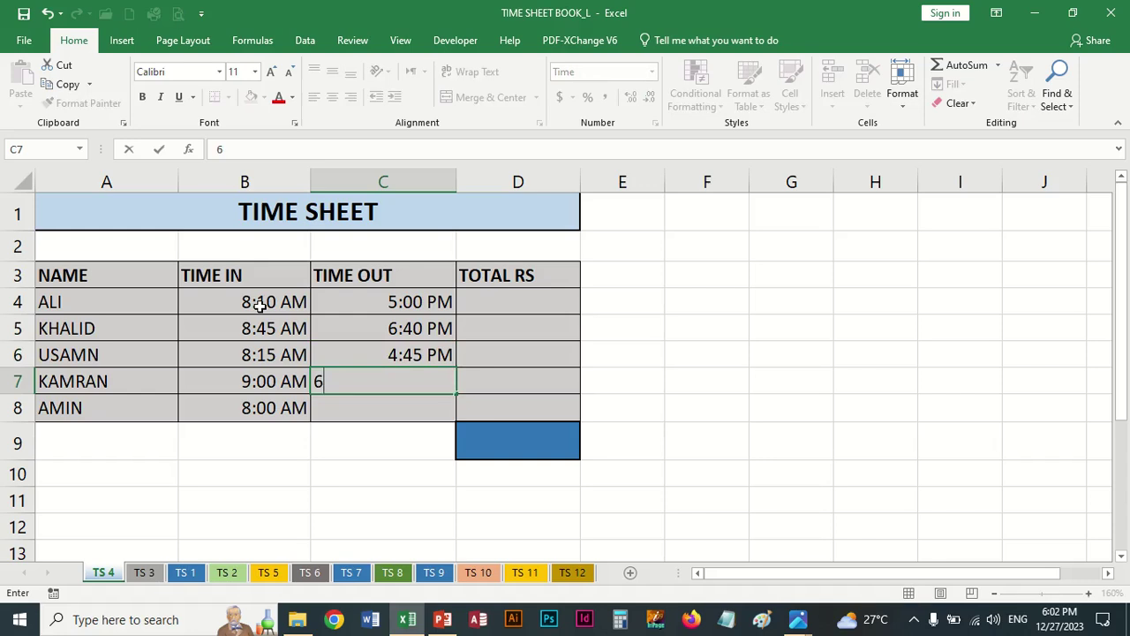
type(":30 ")
type("pm")
key("Return")
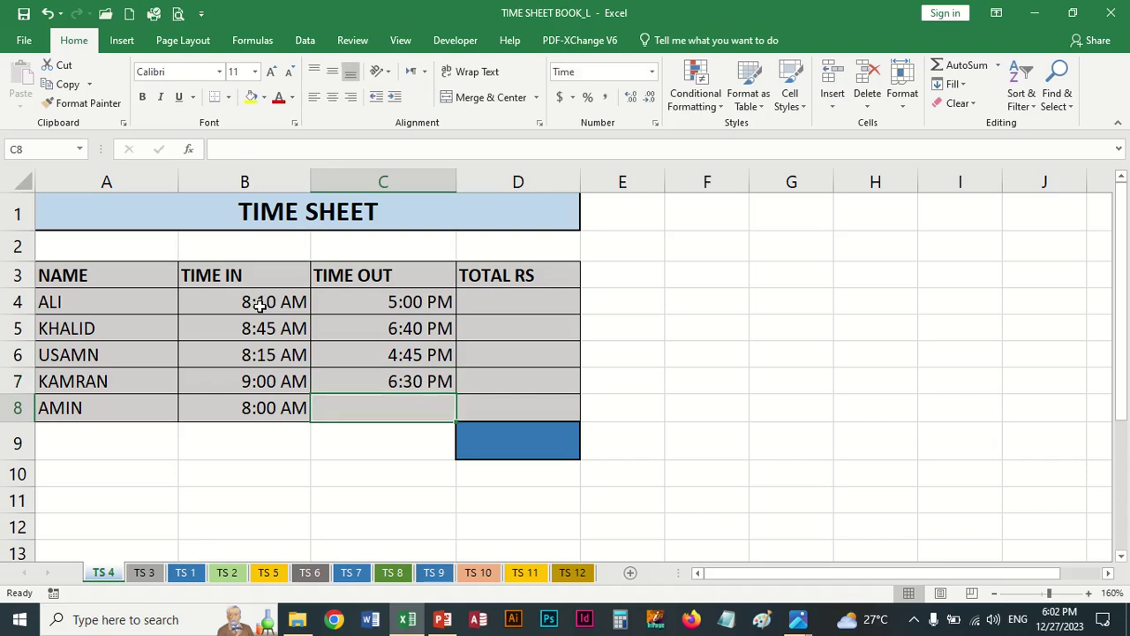
type("5:")
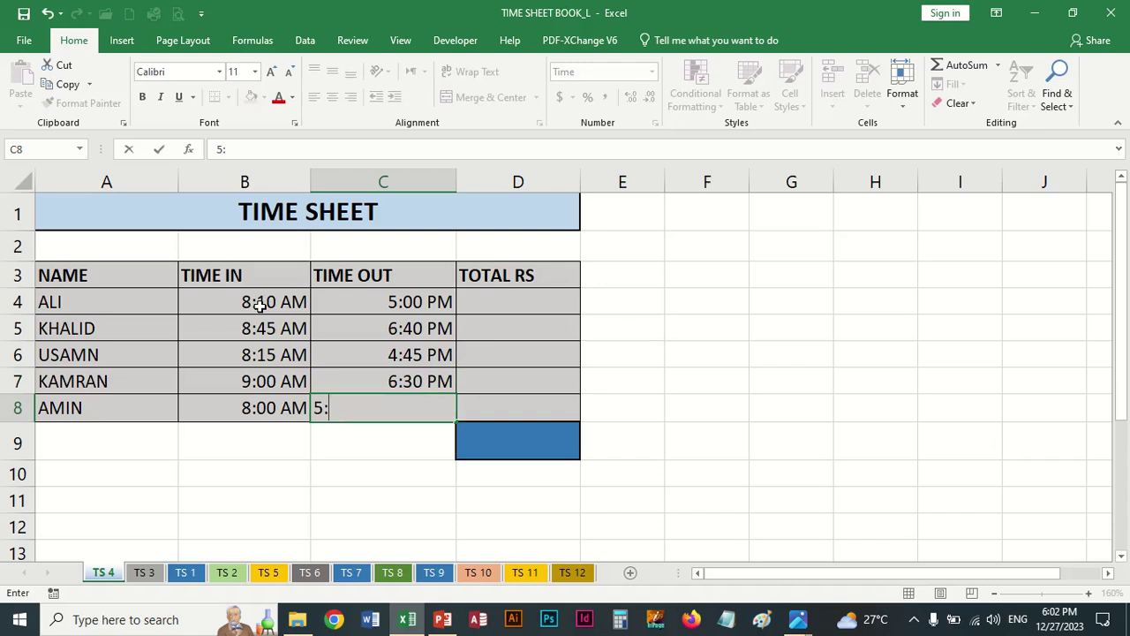
type("00")
key("Return")
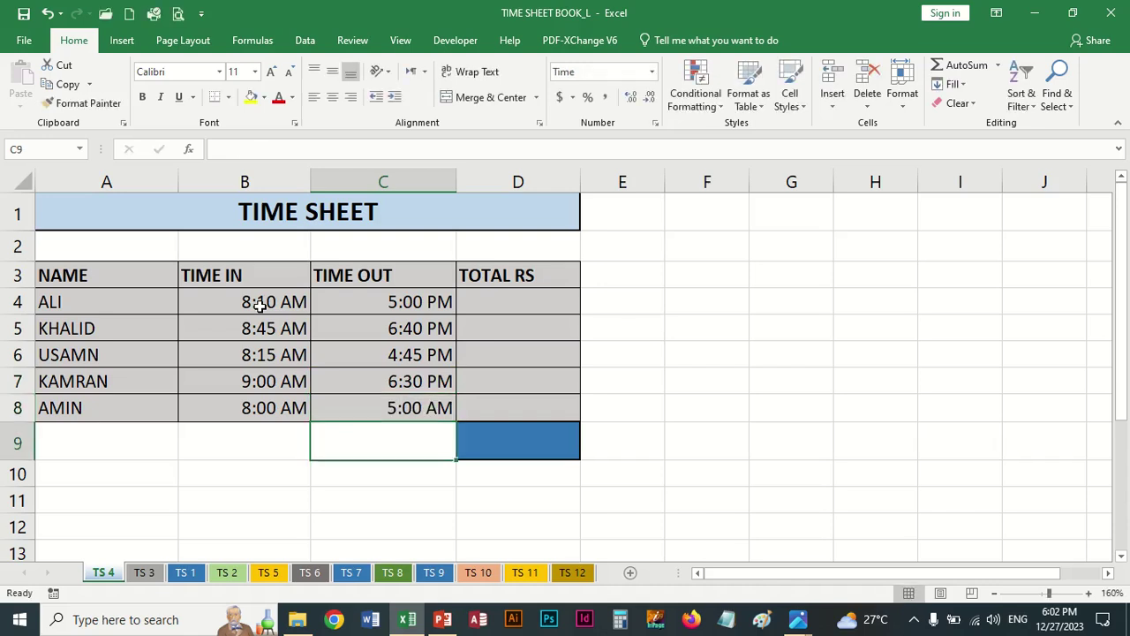
Change the D3 header text from TOTAL RS to TOTAL HRS
left_click(508, 276)
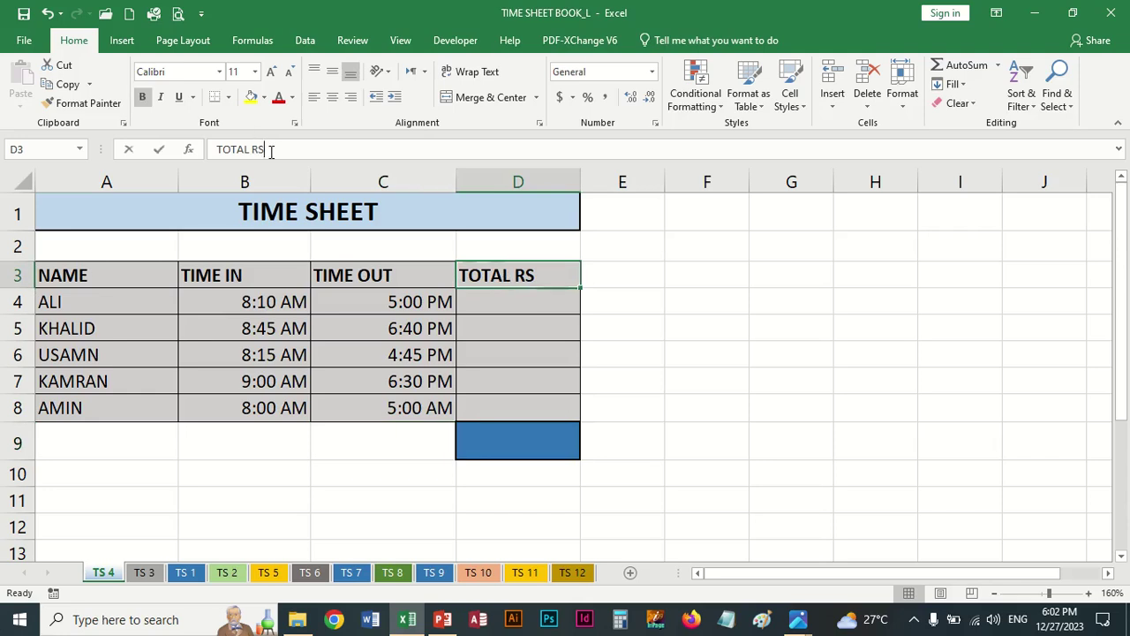
left_click_drag(267, 149, 251, 149)
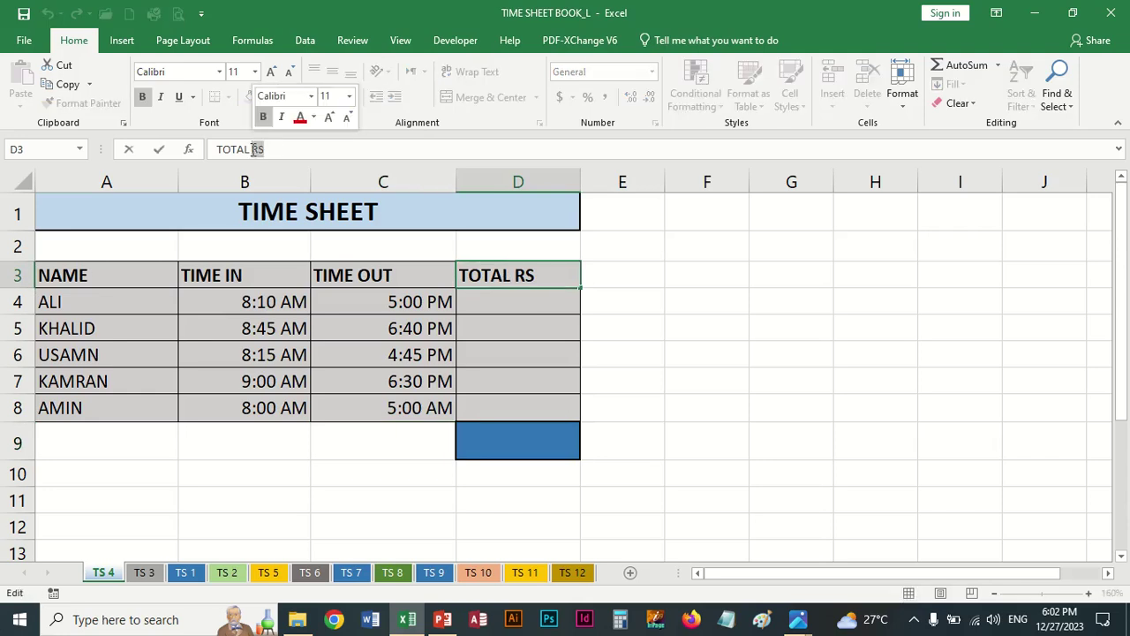
type("HRS")
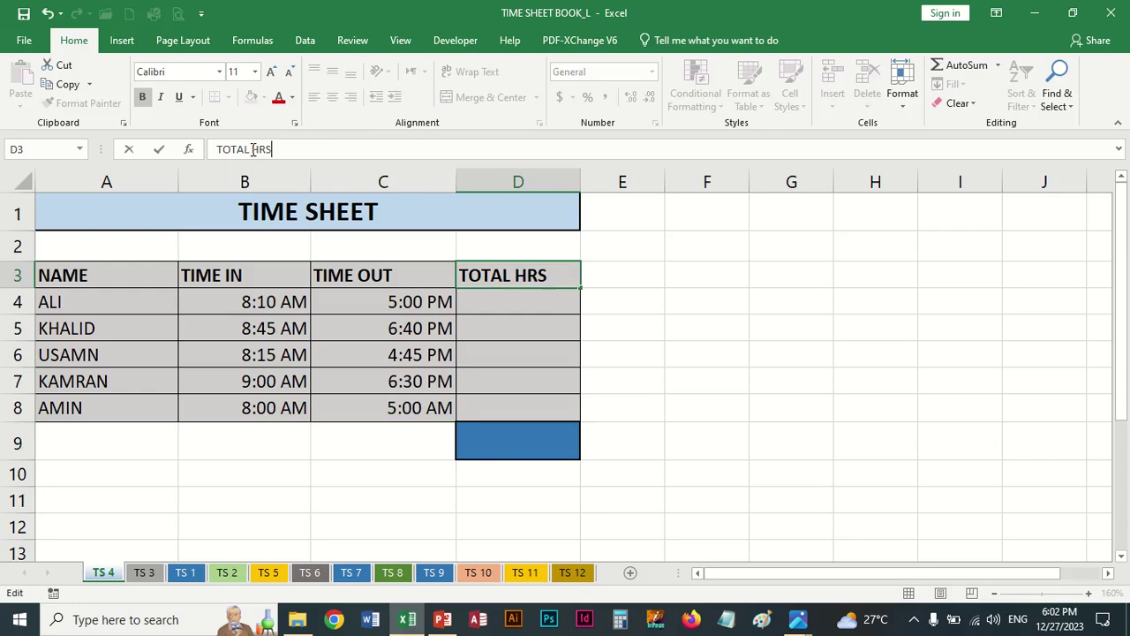
left_click(513, 324)
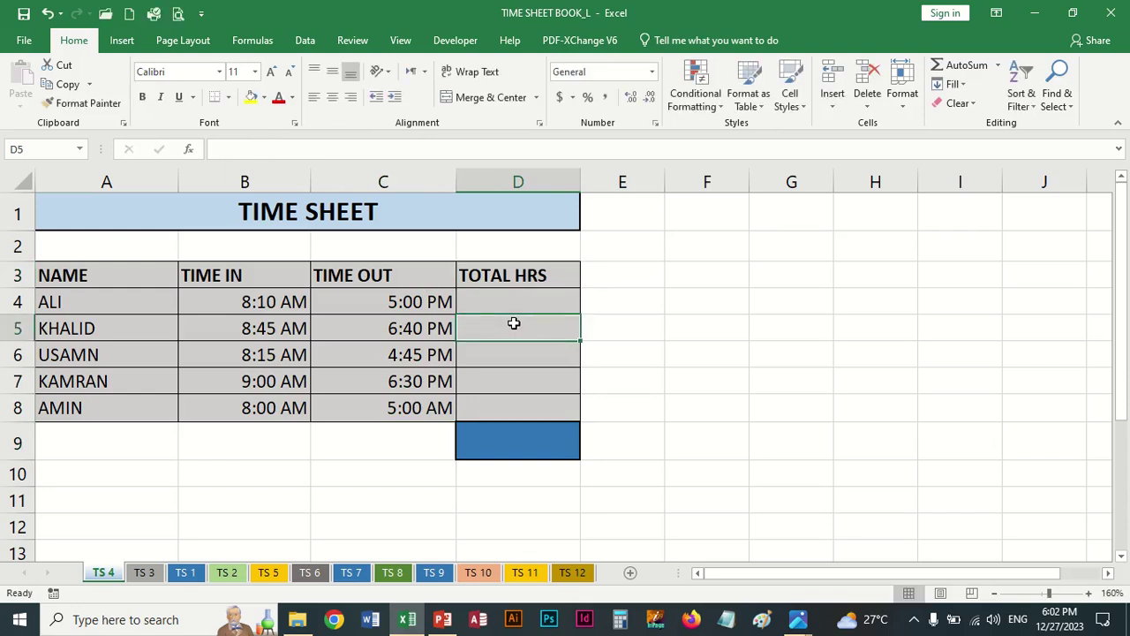
left_click(513, 305)
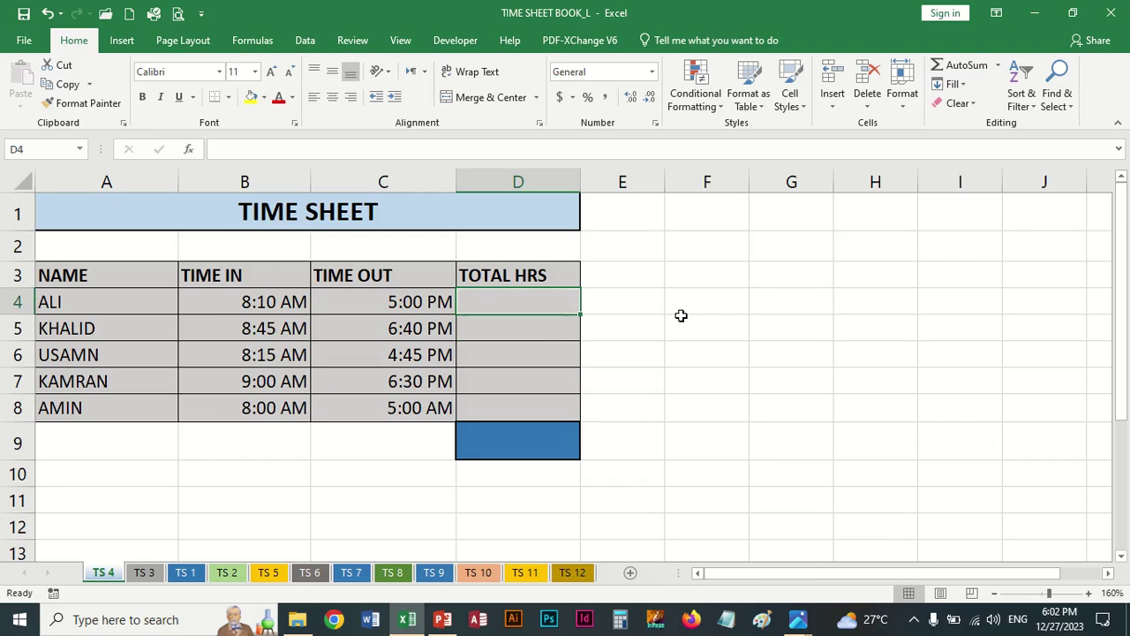
Enter the formula =C4-B4 in D4, giving 8:50 for the first employee
type("=")
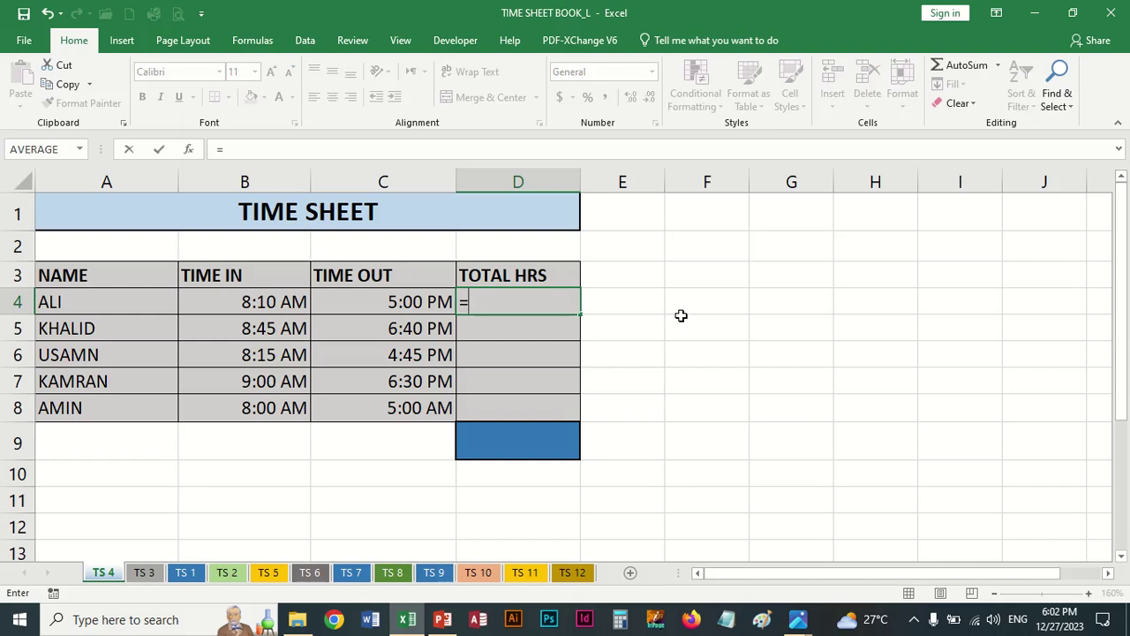
key("Left")
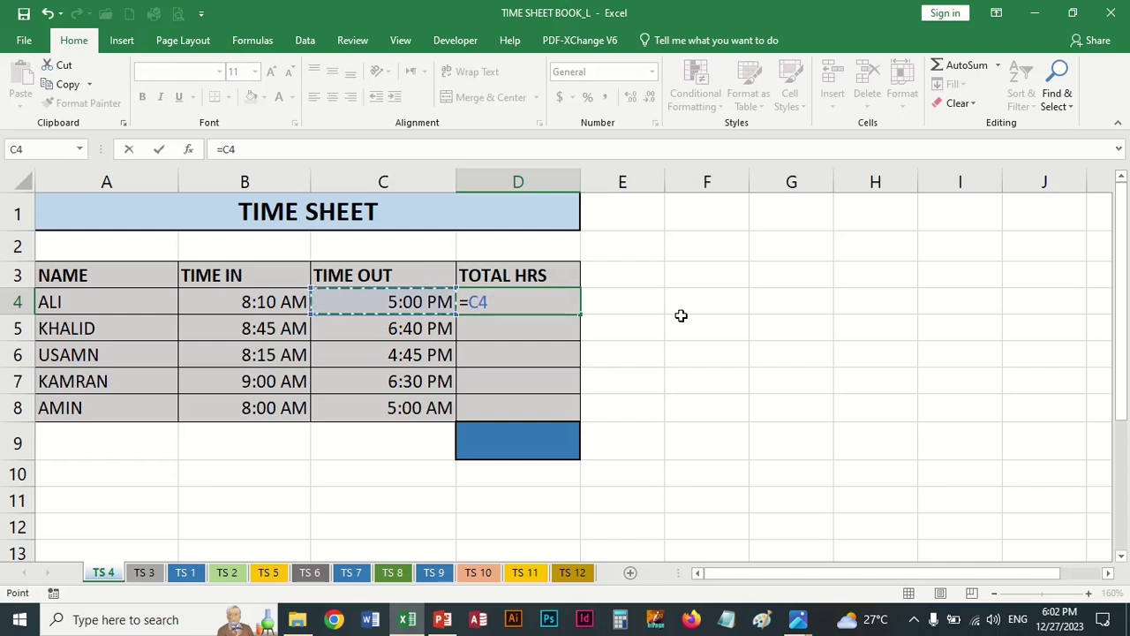
type("-")
key("Left")
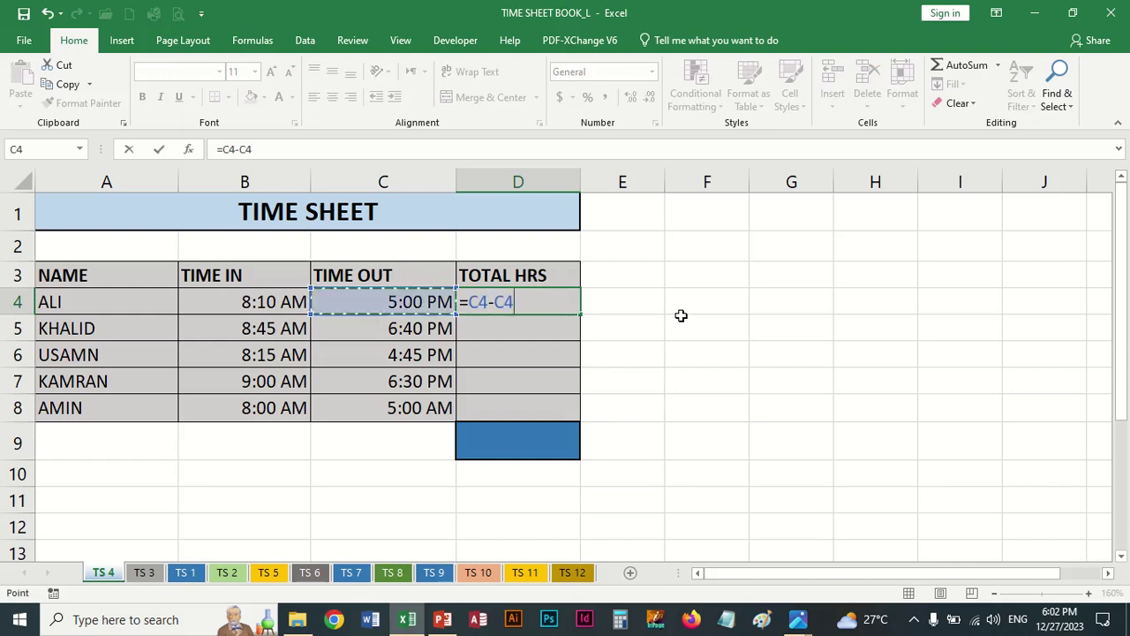
key("Left")
key("Return")
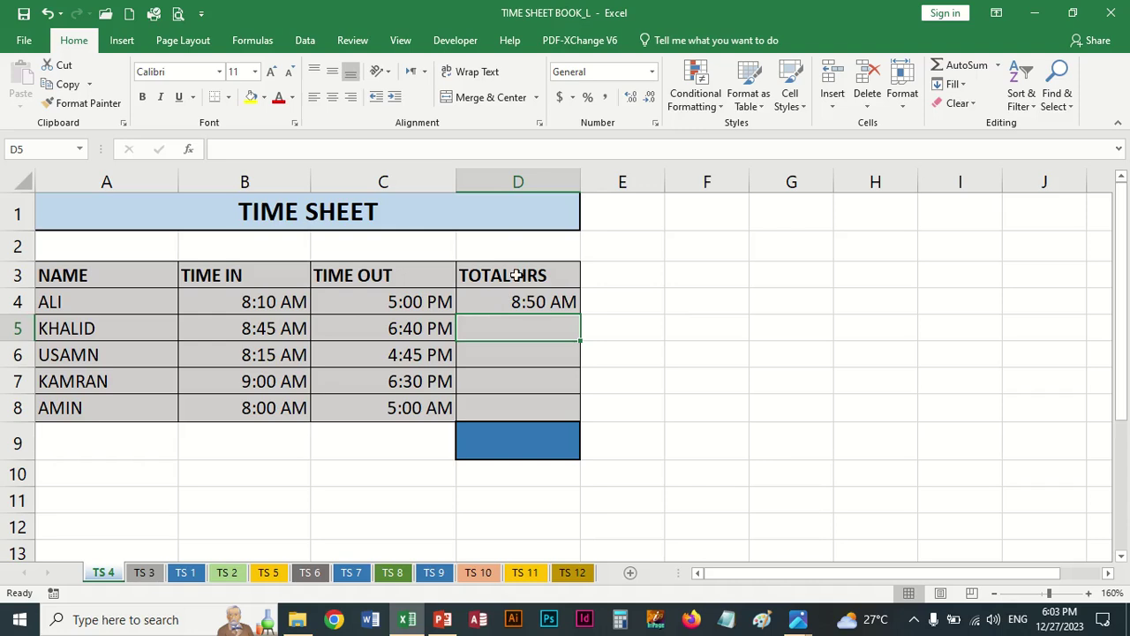
Format the whole TOTAL HRS column D with the custom [h]:mm type so D4 shows 8:50
left_click(516, 181)
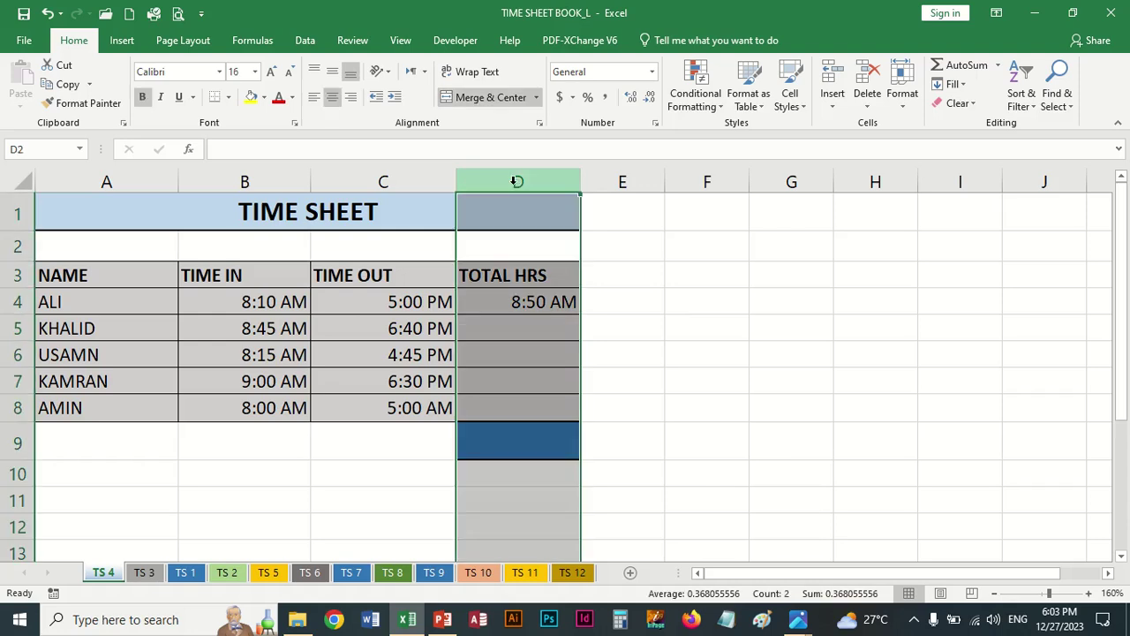
key("ctrl+1")
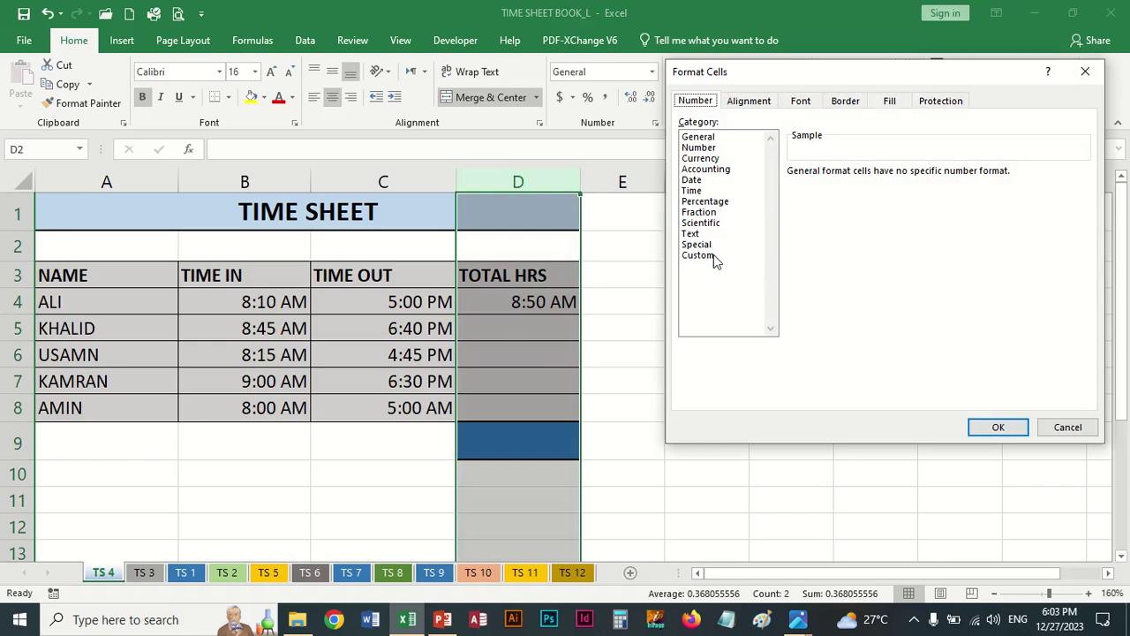
left_click(712, 191)
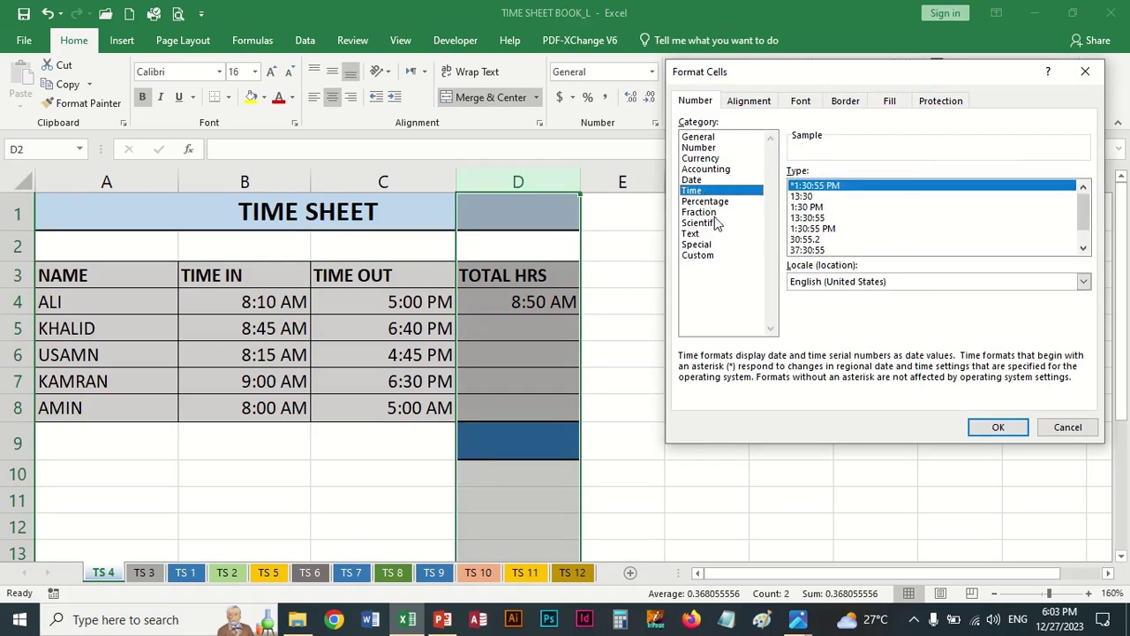
left_click(710, 256)
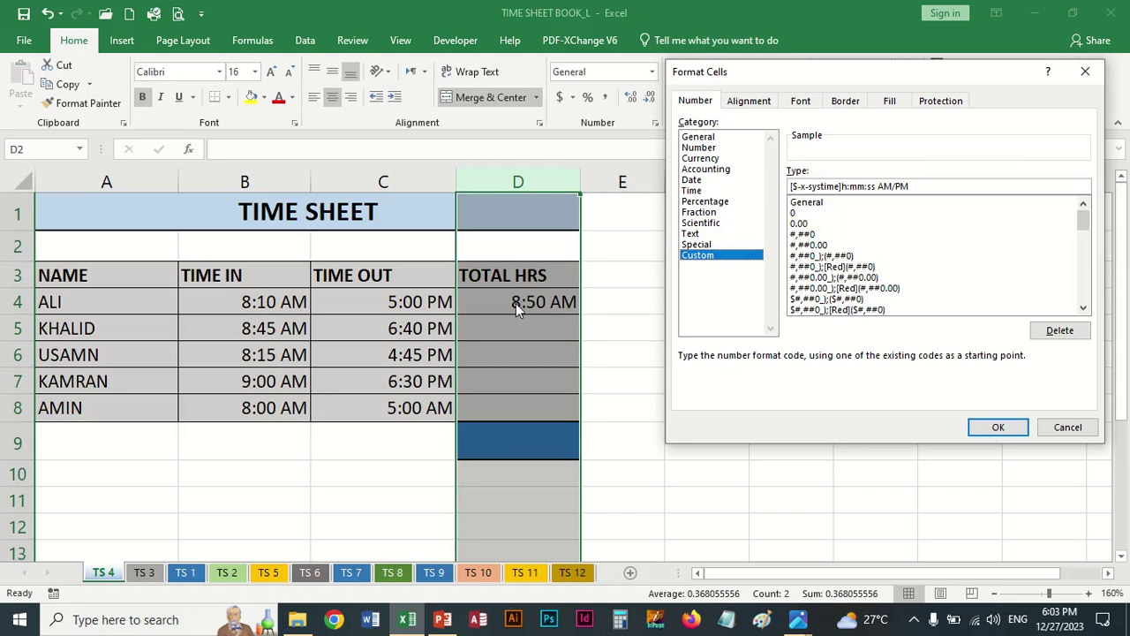
left_click(1083, 309)
left_click(1083, 309)
left_click(1083, 309)
left_click(1083, 309)
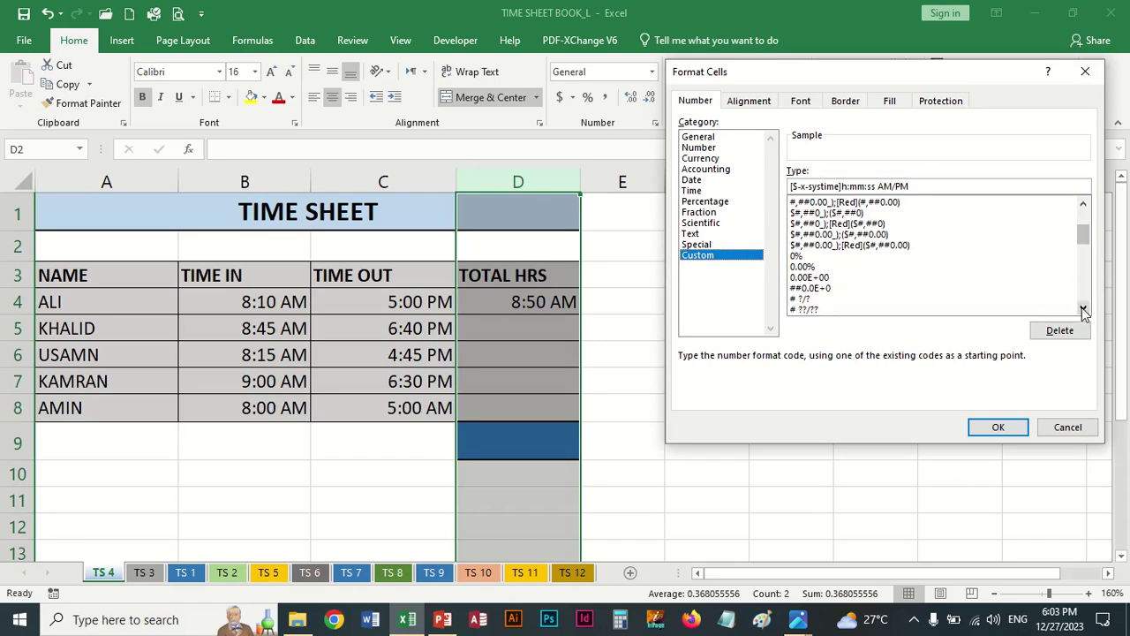
left_click(1083, 309)
left_click(1083, 309)
left_click(1083, 309)
left_click(1083, 309)
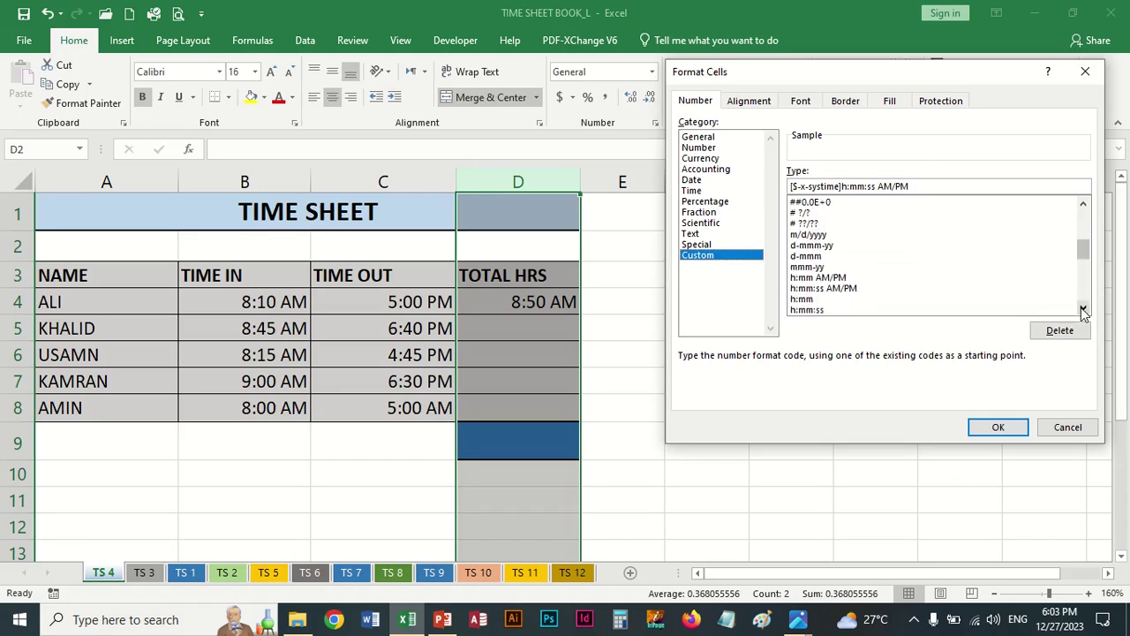
left_click(1083, 309)
left_click(1083, 309)
left_click(1084, 309)
left_click(1084, 309)
left_click(1083, 309)
left_click(1083, 309)
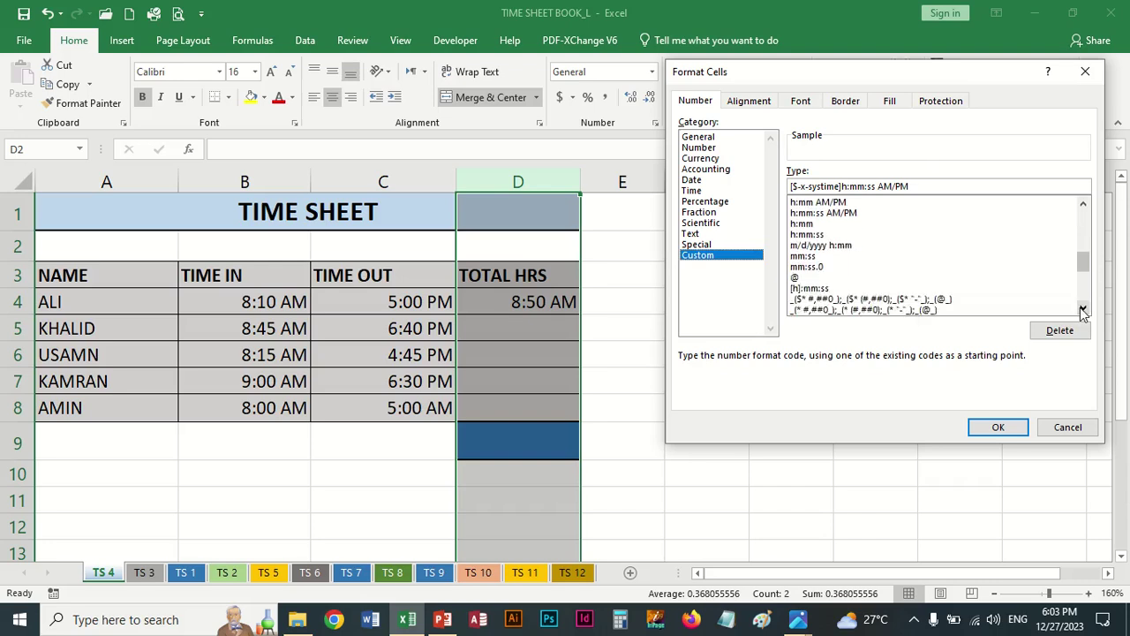
left_click(1082, 309)
left_click(1082, 309)
left_click(1082, 309)
left_click(1083, 309)
left_click(1083, 309)
left_click(1083, 308)
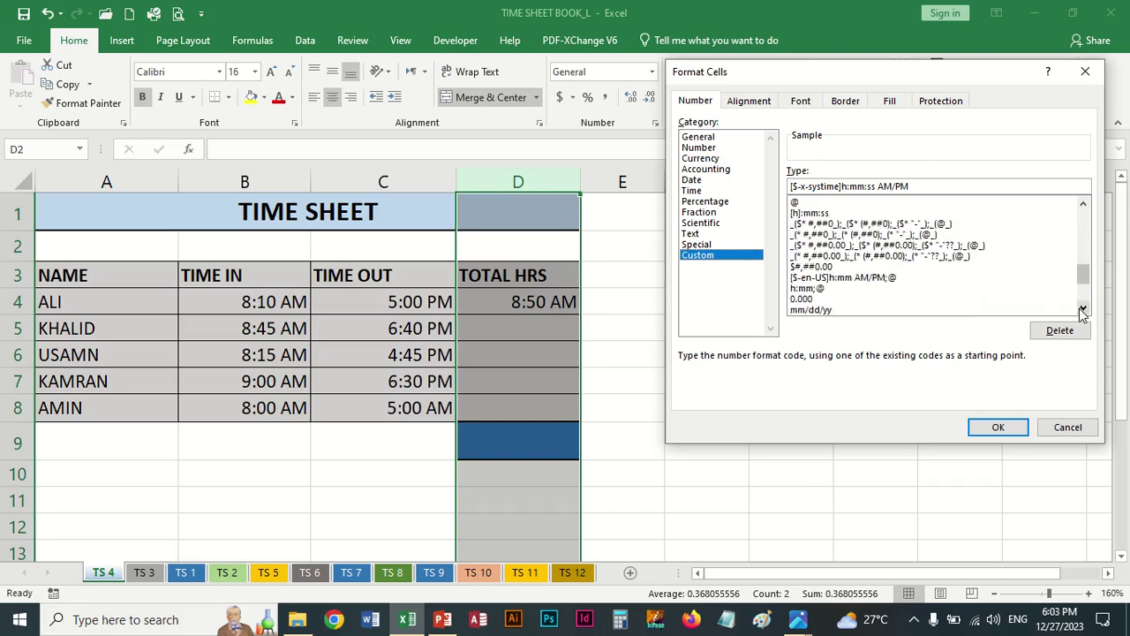
left_click(1082, 309)
left_click(1082, 309)
left_click(1082, 309)
left_click(1082, 309)
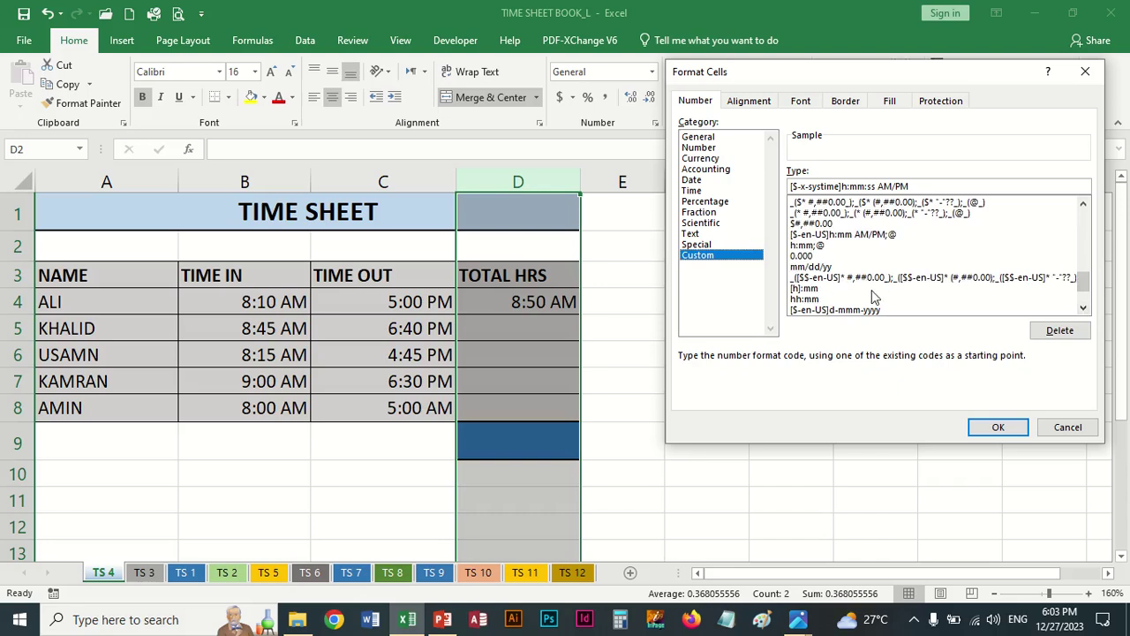
left_click(805, 289)
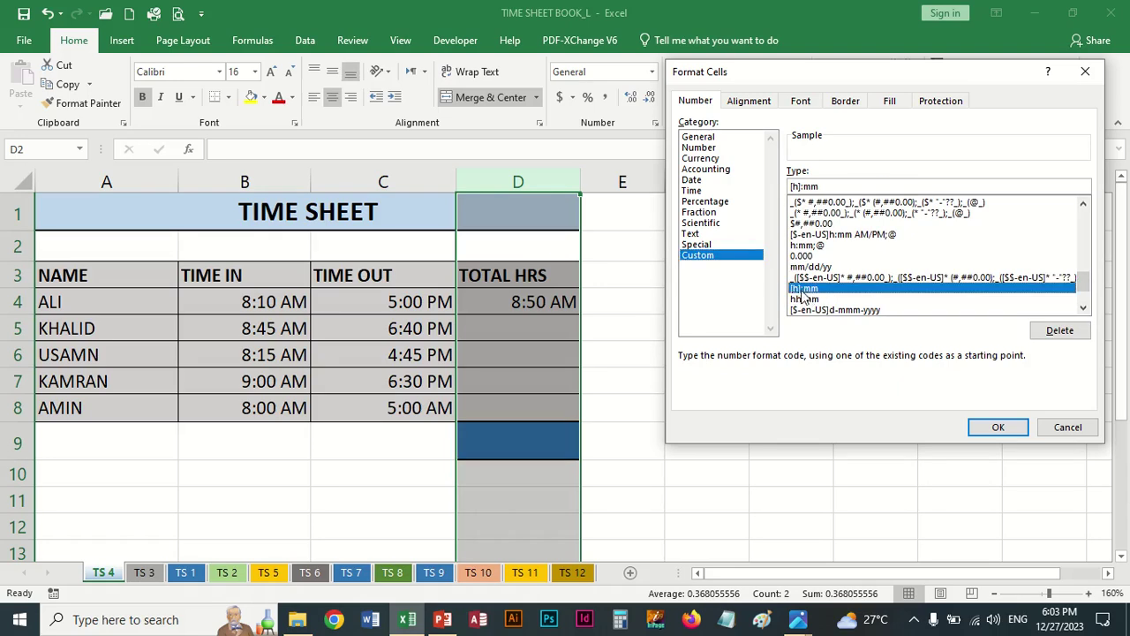
left_click(989, 431)
Fill D4's hours formula down through D8
left_click(545, 364)
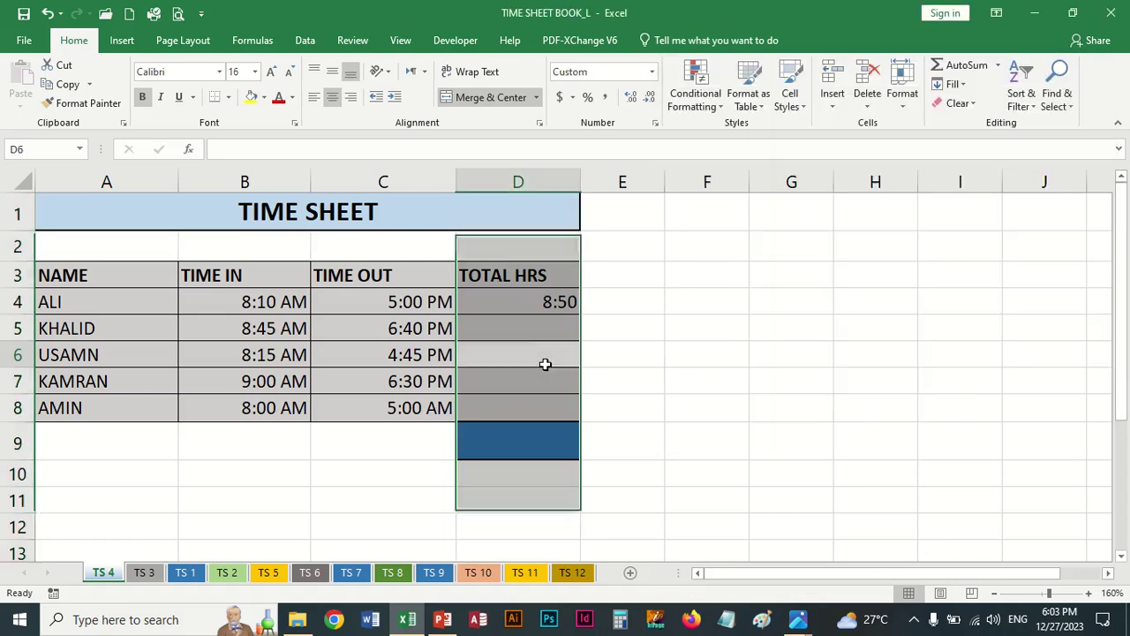
left_click(544, 363)
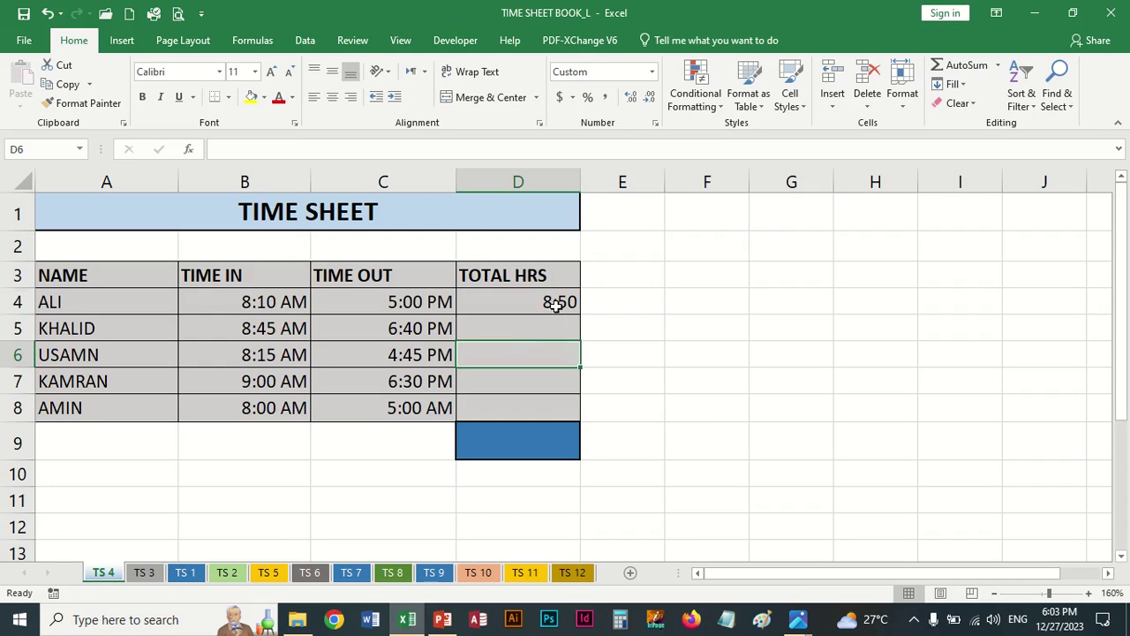
left_click(556, 303)
left_click_drag(580, 314, 580, 411)
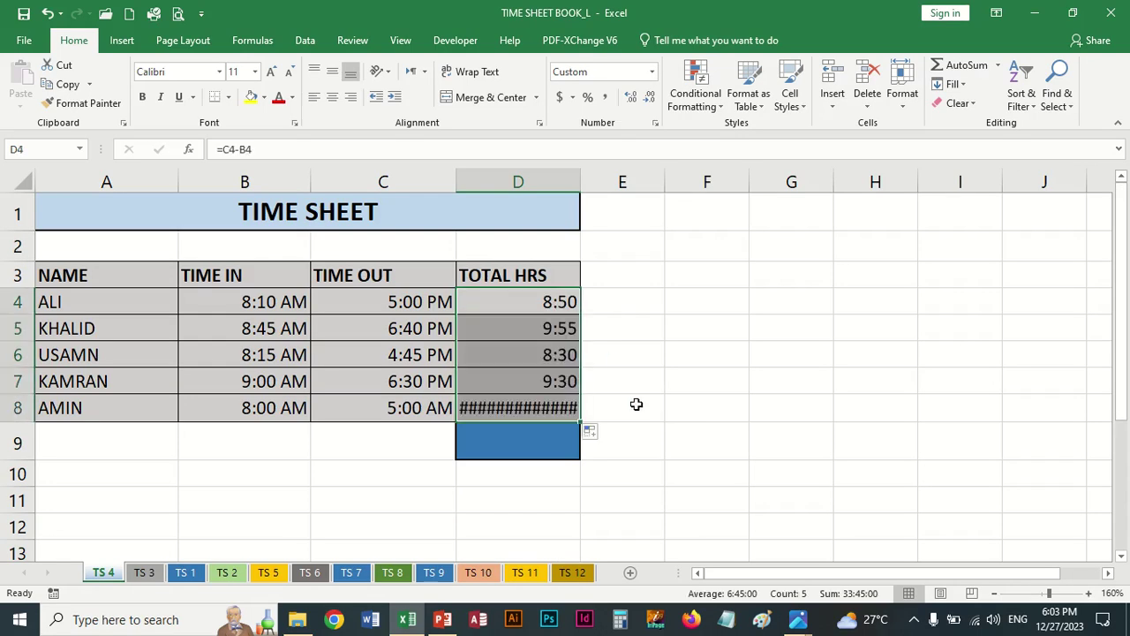
left_click(530, 408)
Widen column D and re-enter =C8-B8 in D8, which still shows hash marks
double_click(580, 182)
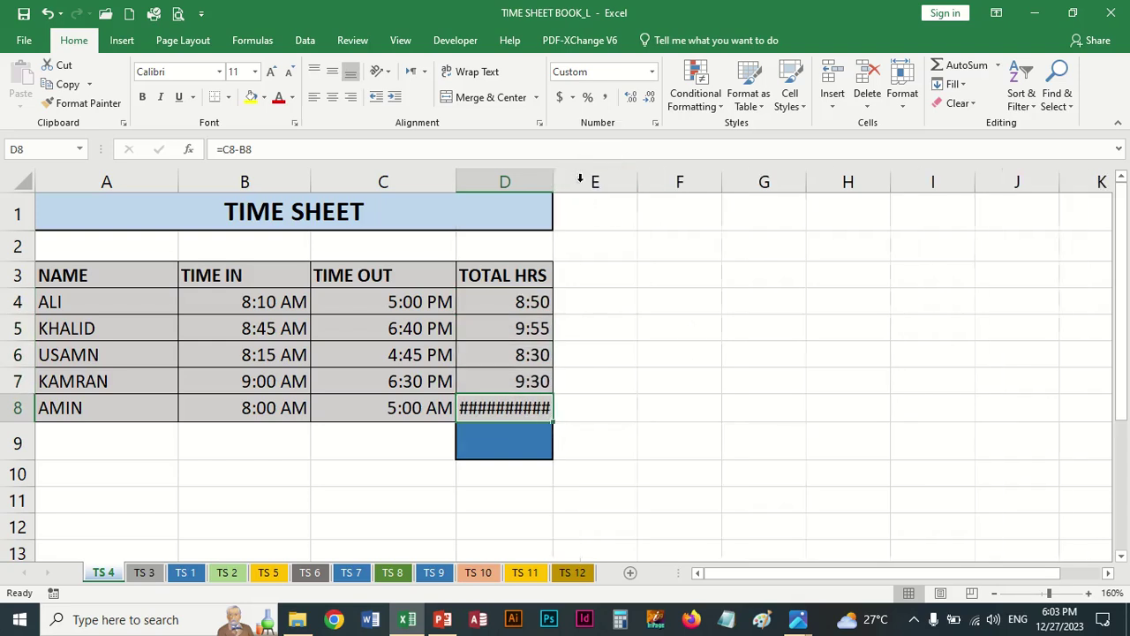
left_click_drag(553, 181, 638, 181)
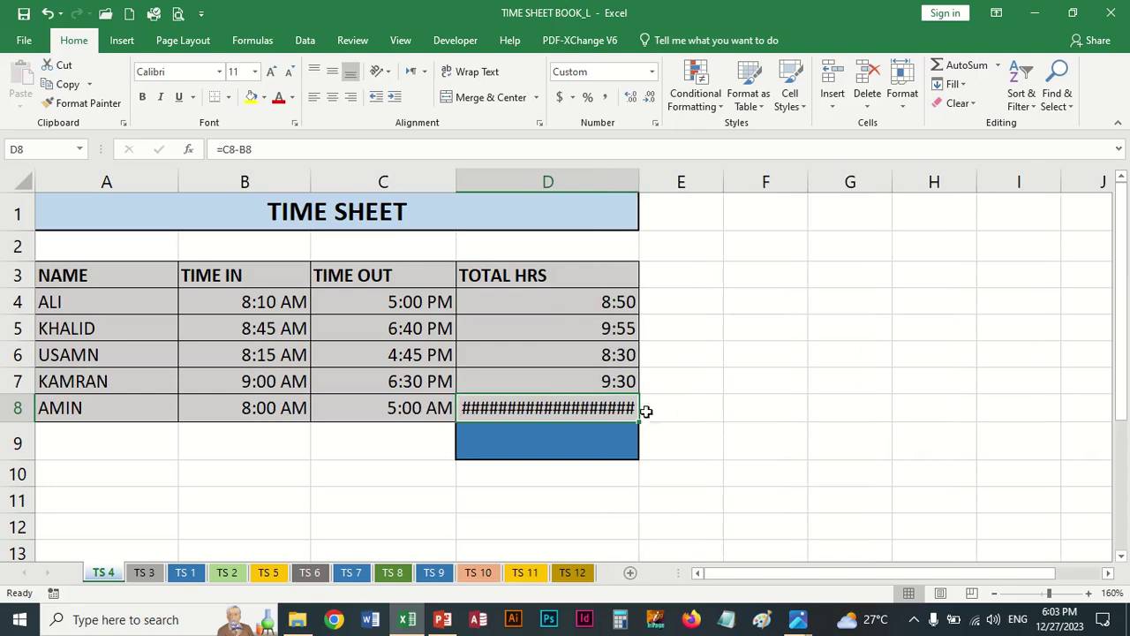
type("=")
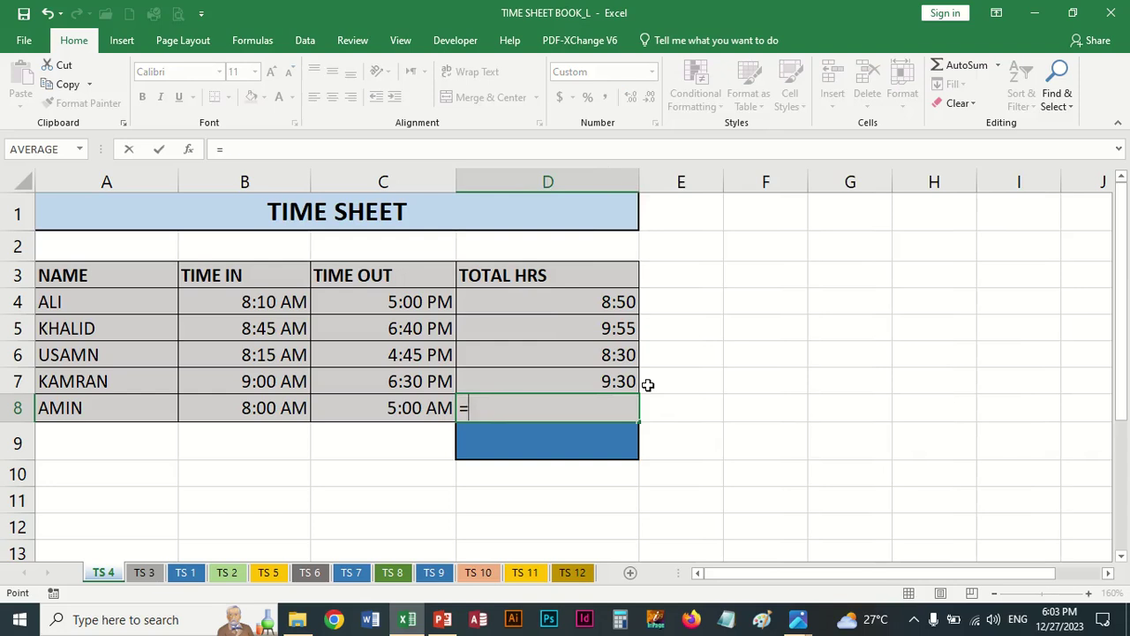
key("Left")
type("-")
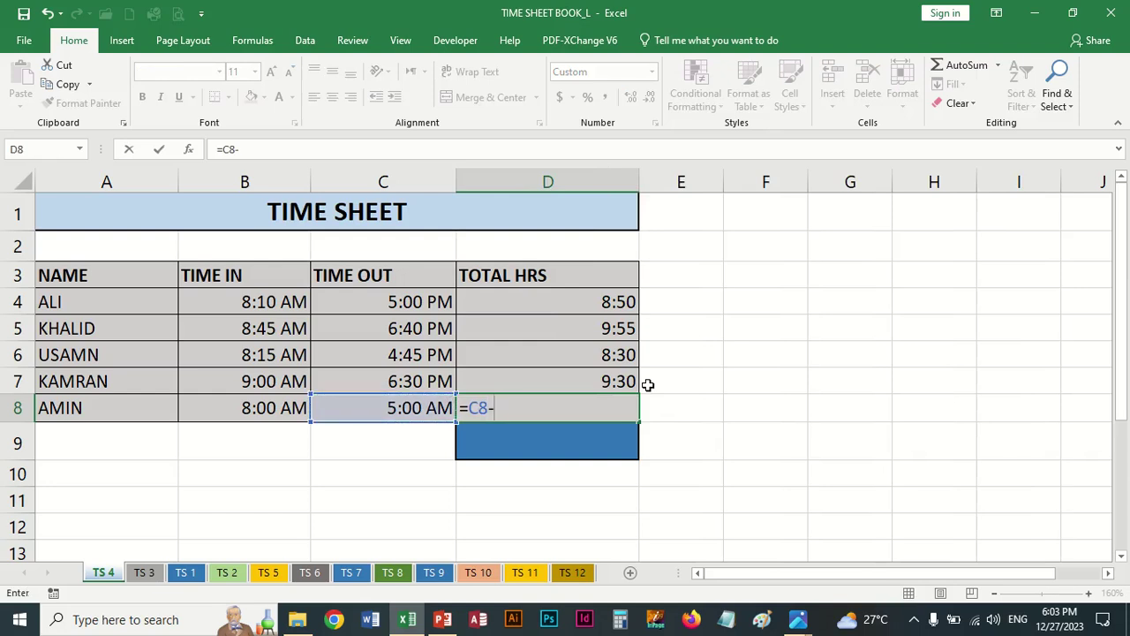
key("Left")
key("Left")
key("ctrl+Return")
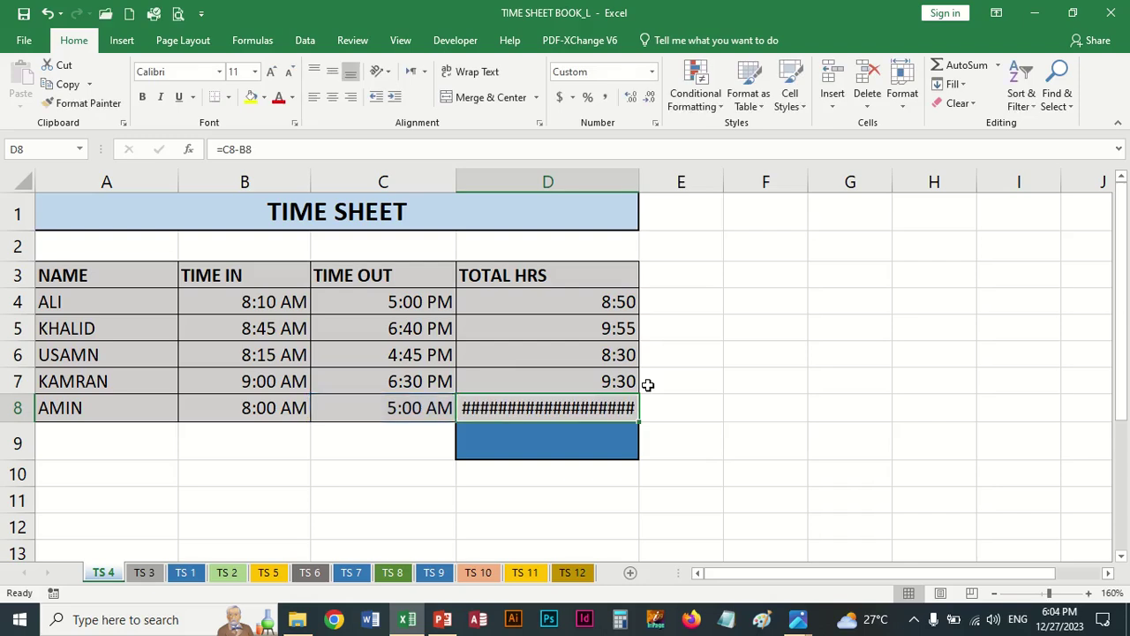
left_click(399, 406)
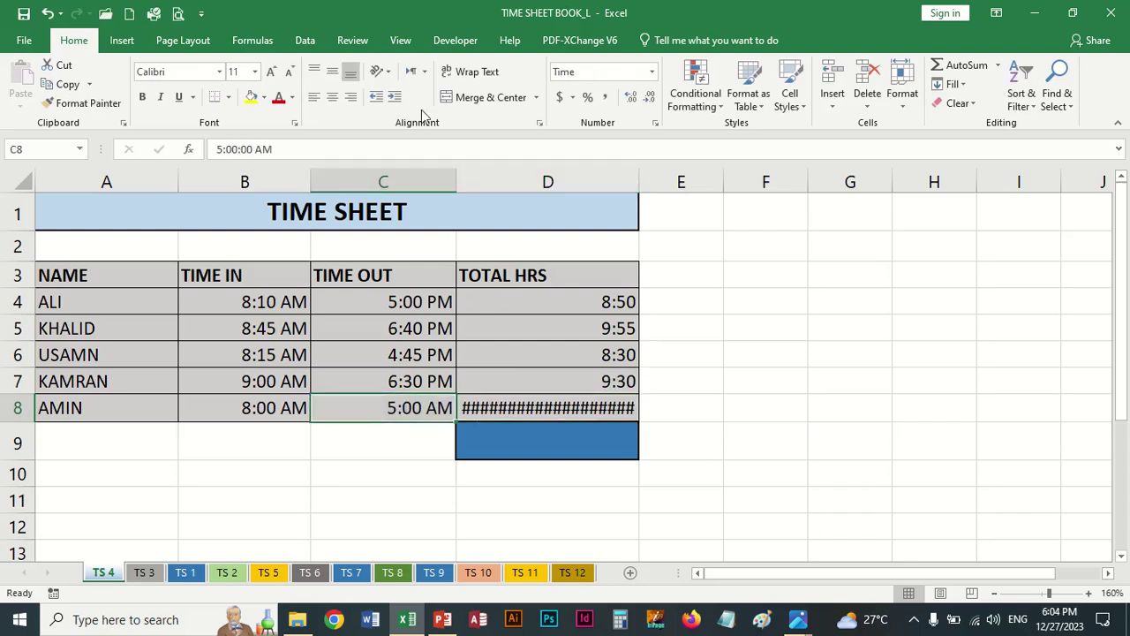
left_click(271, 149)
double_click(257, 149)
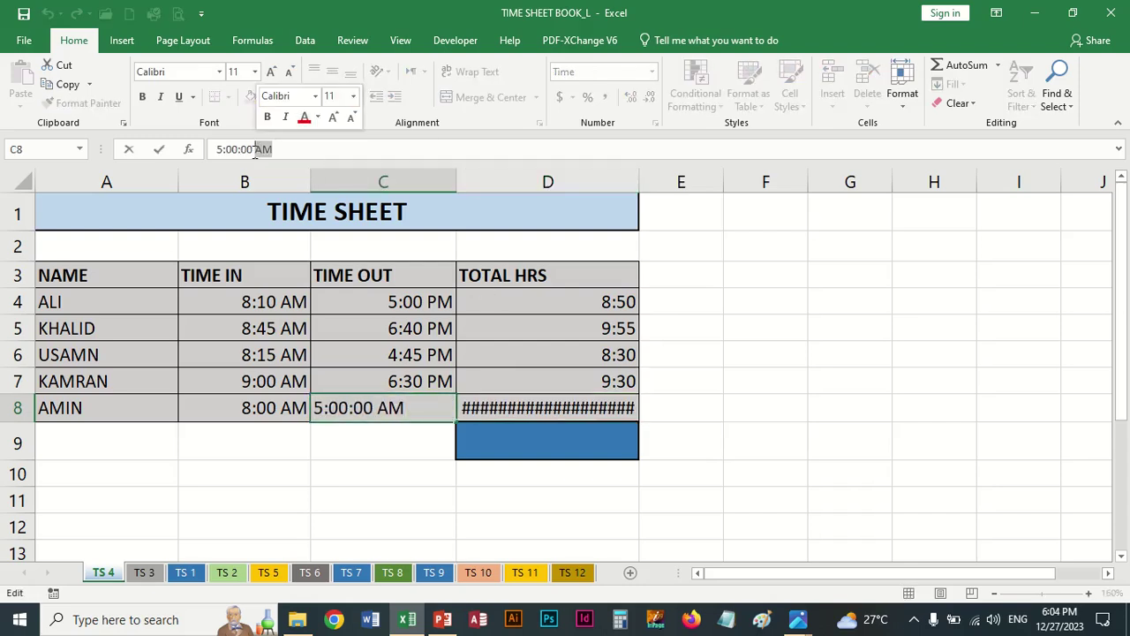
type("pm")
key("Return")
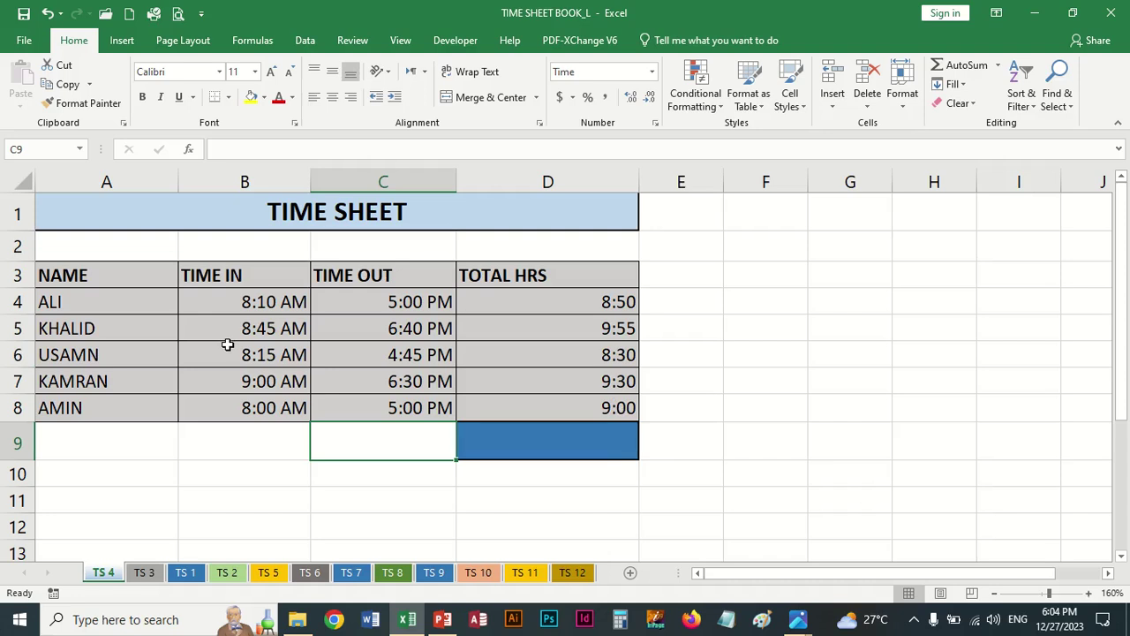
left_click(605, 434)
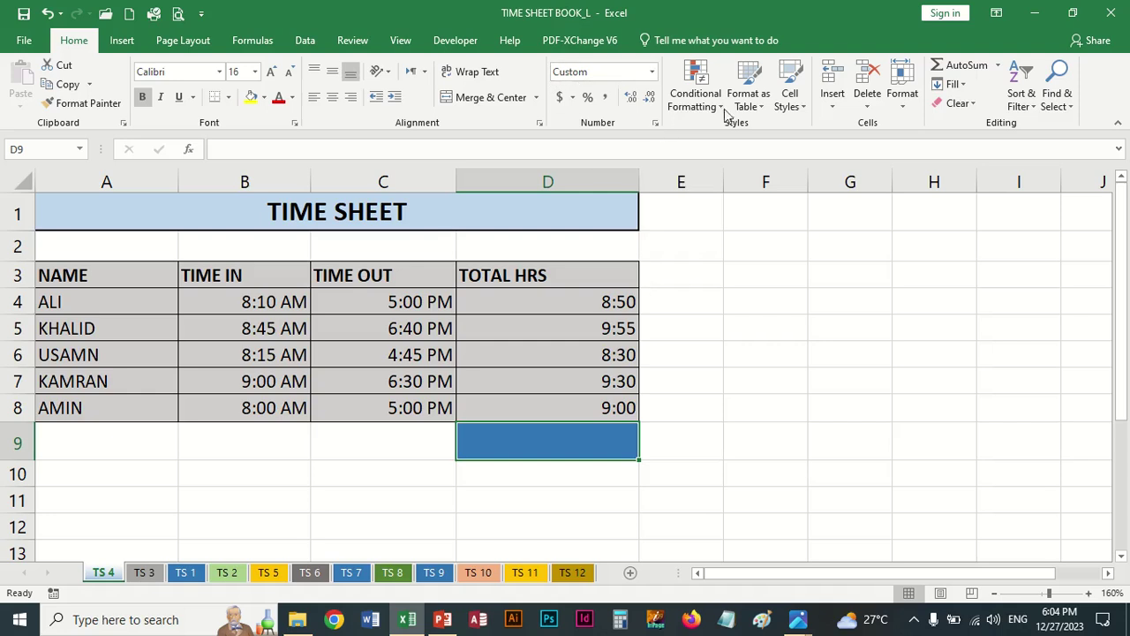
AutoSum D4:D8 into D9 to get 45:45, then switch to the TS 3 sheet
left_click(958, 65)
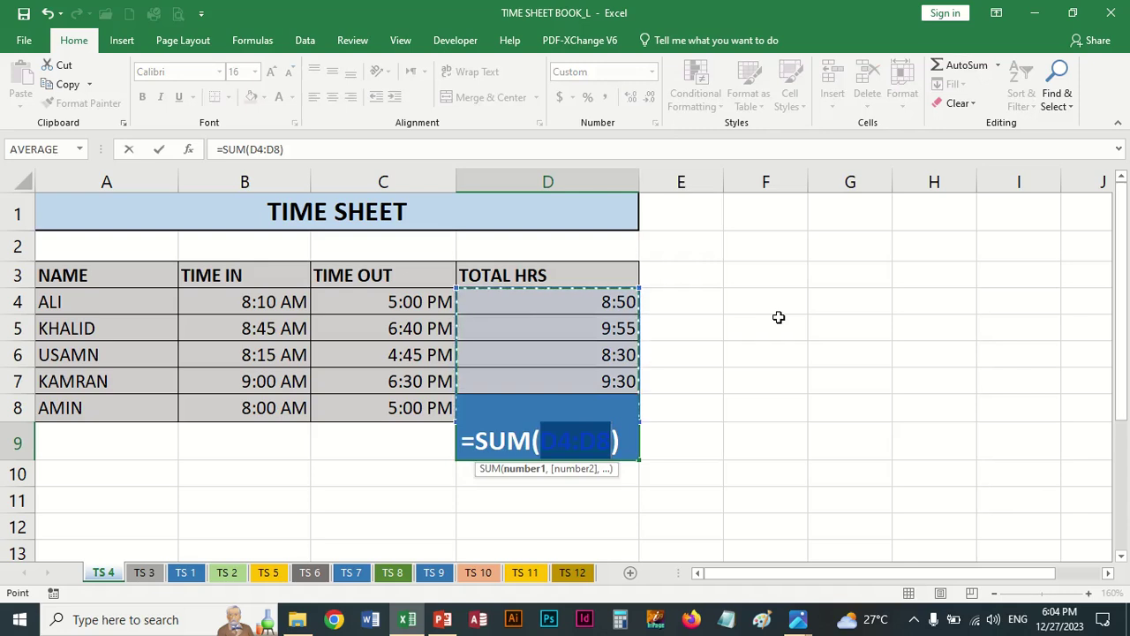
key("Return")
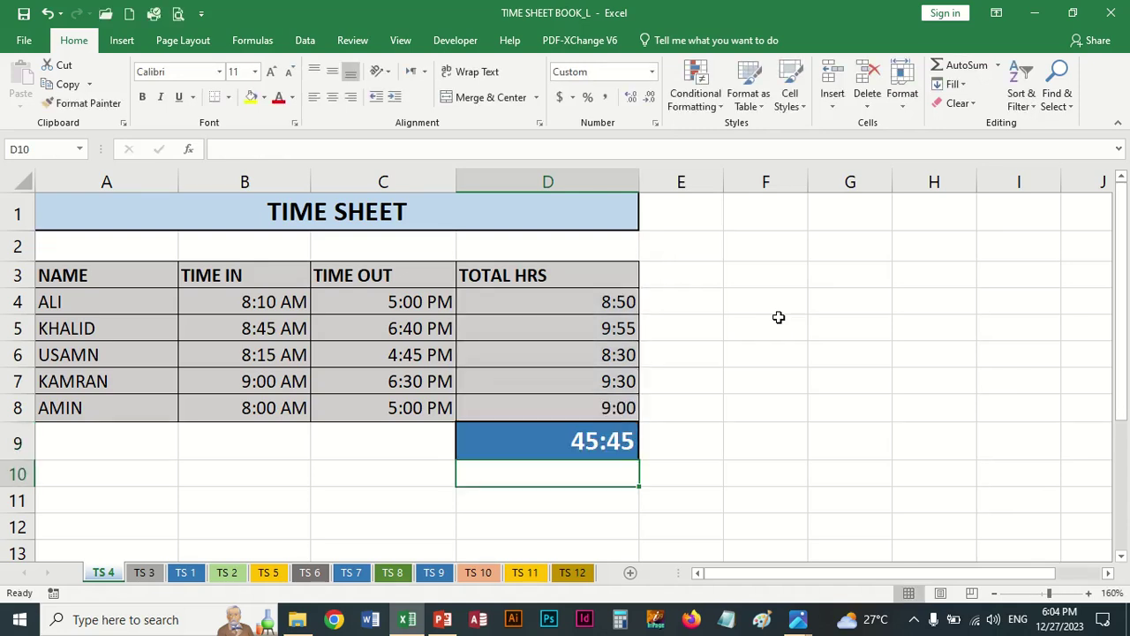
left_click(755, 432)
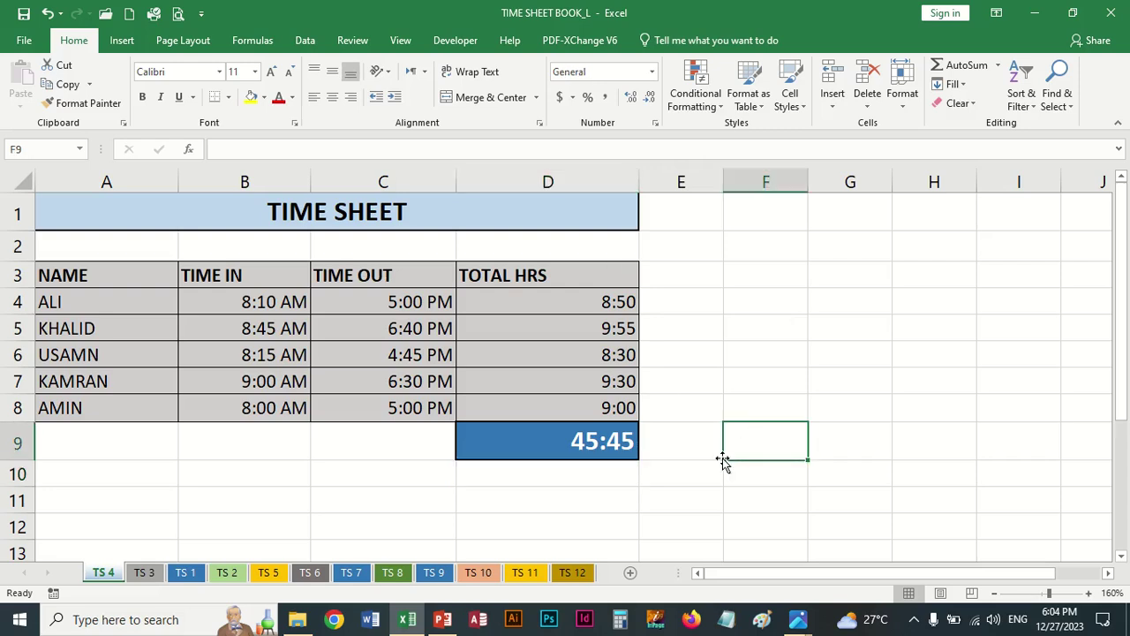
left_click(613, 439)
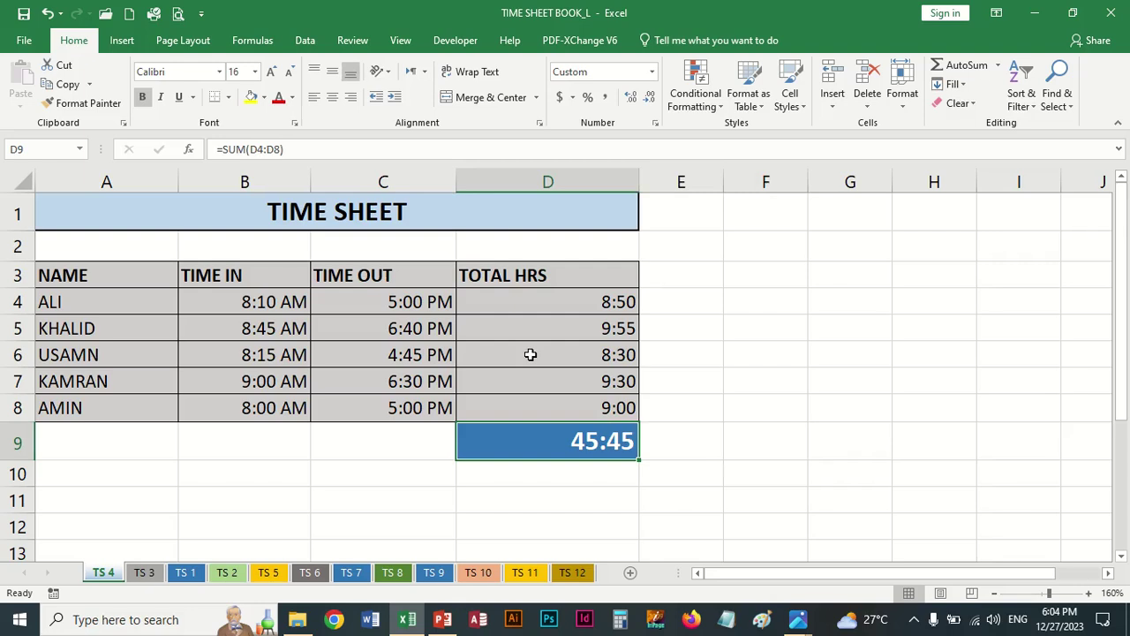
left_click(406, 324)
left_click(193, 298)
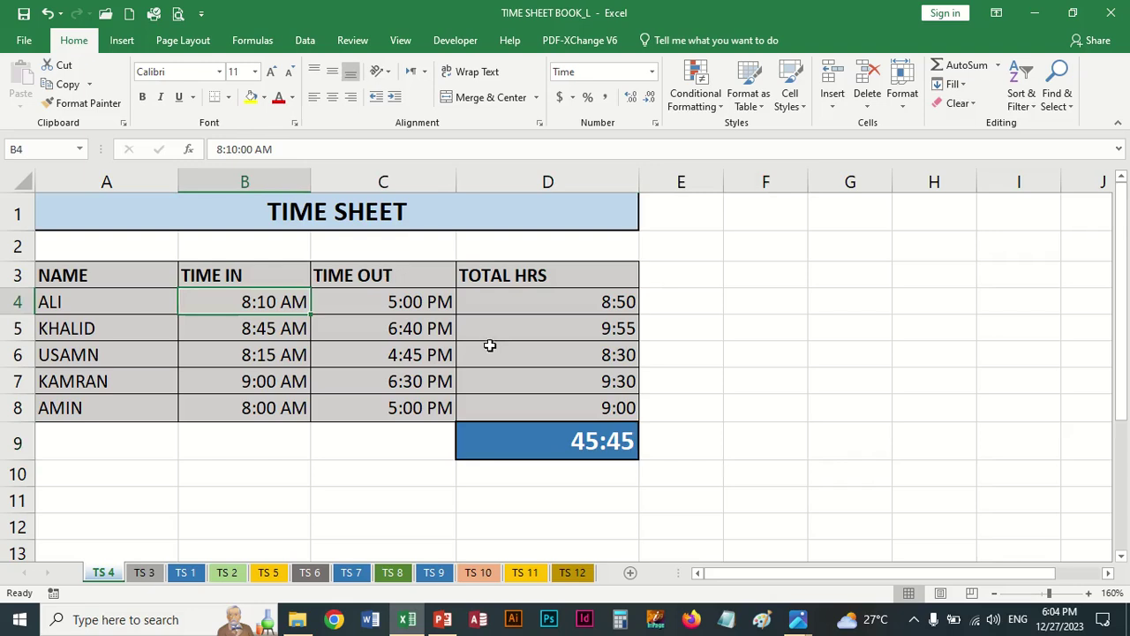
left_click(144, 572)
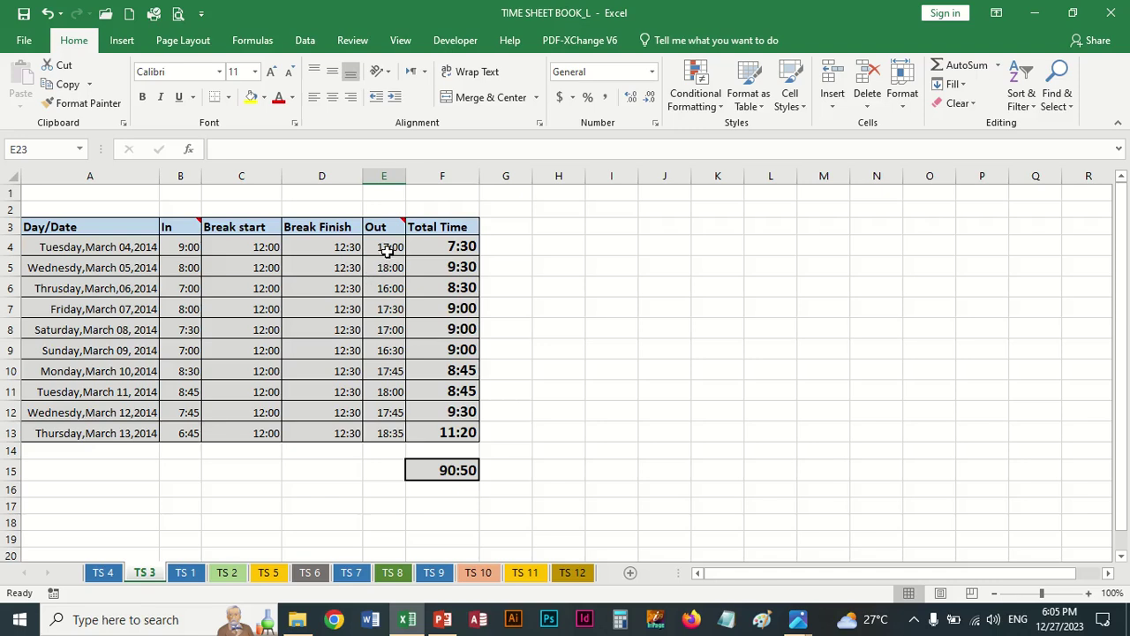
left_click(388, 249)
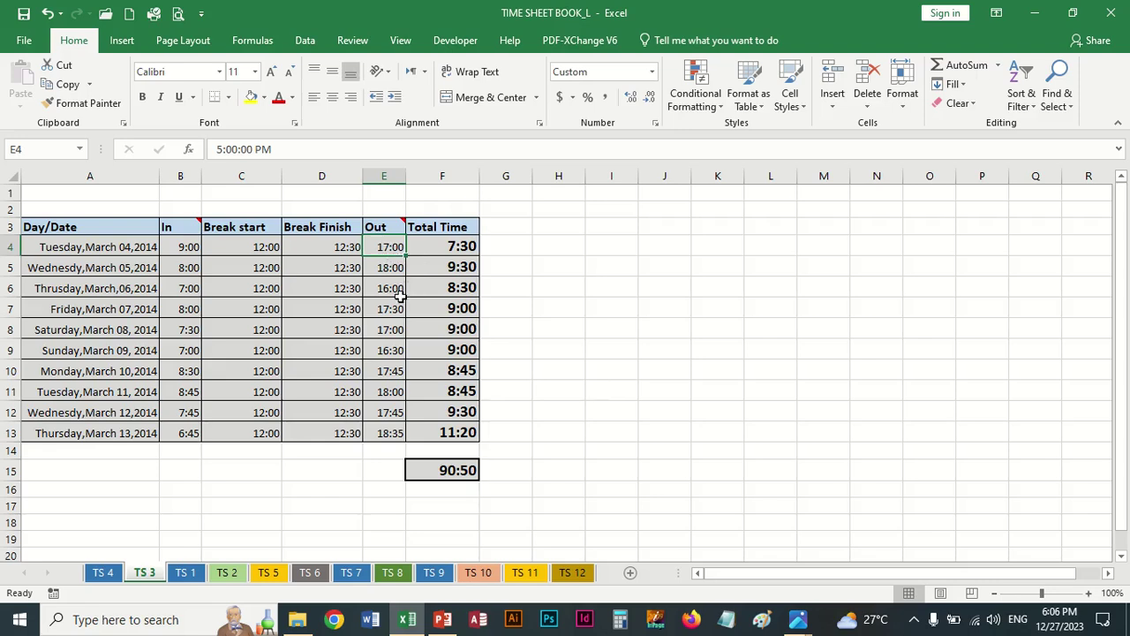
left_click(388, 270)
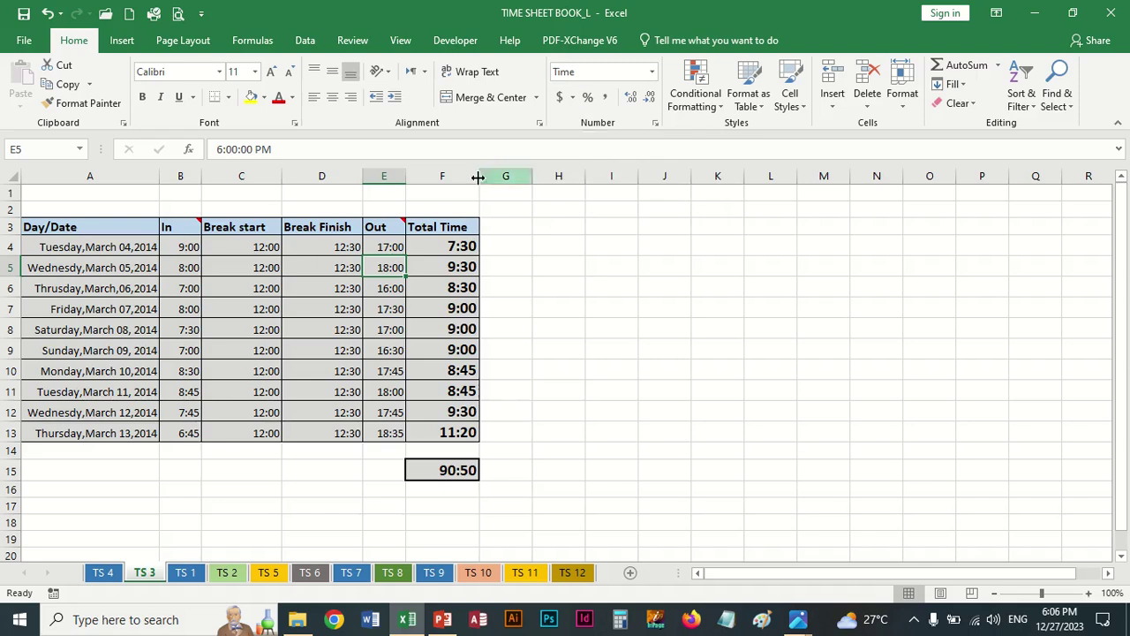
left_click(206, 176)
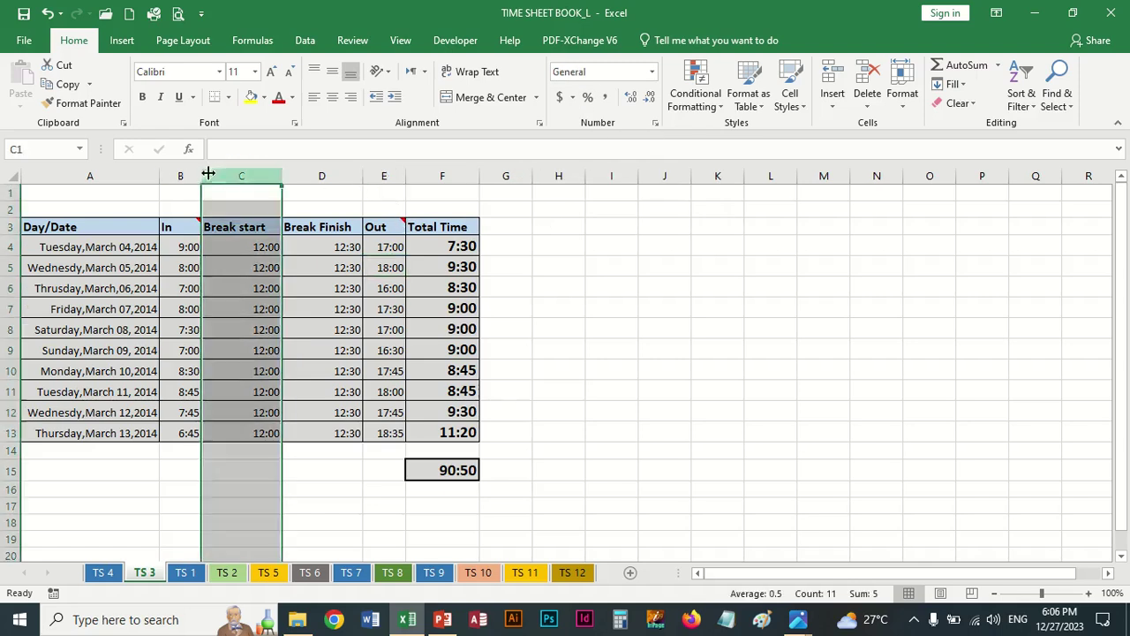
left_click_drag(184, 176, 442, 180)
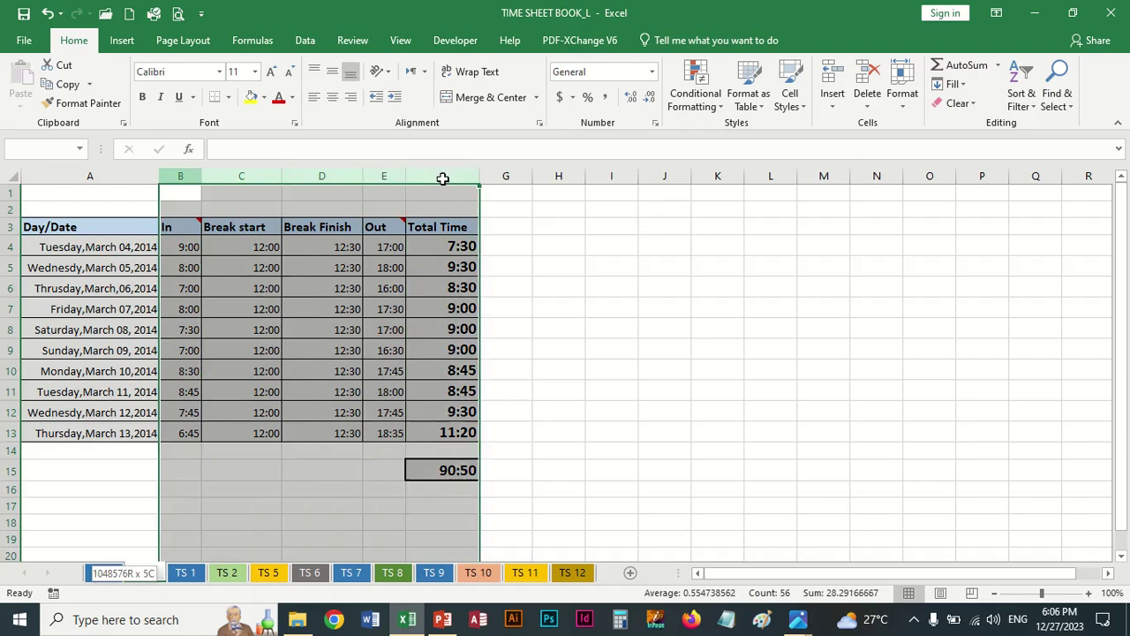
left_click(651, 72)
left_click(641, 102)
left_click(581, 253)
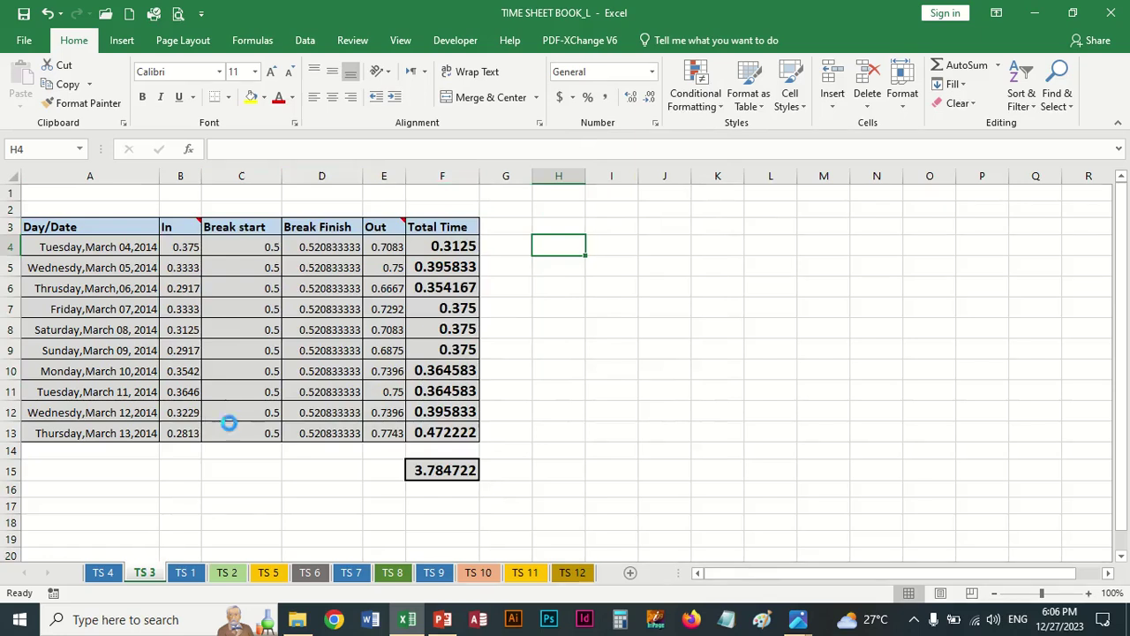
key("ctrl+z")
left_click(452, 433)
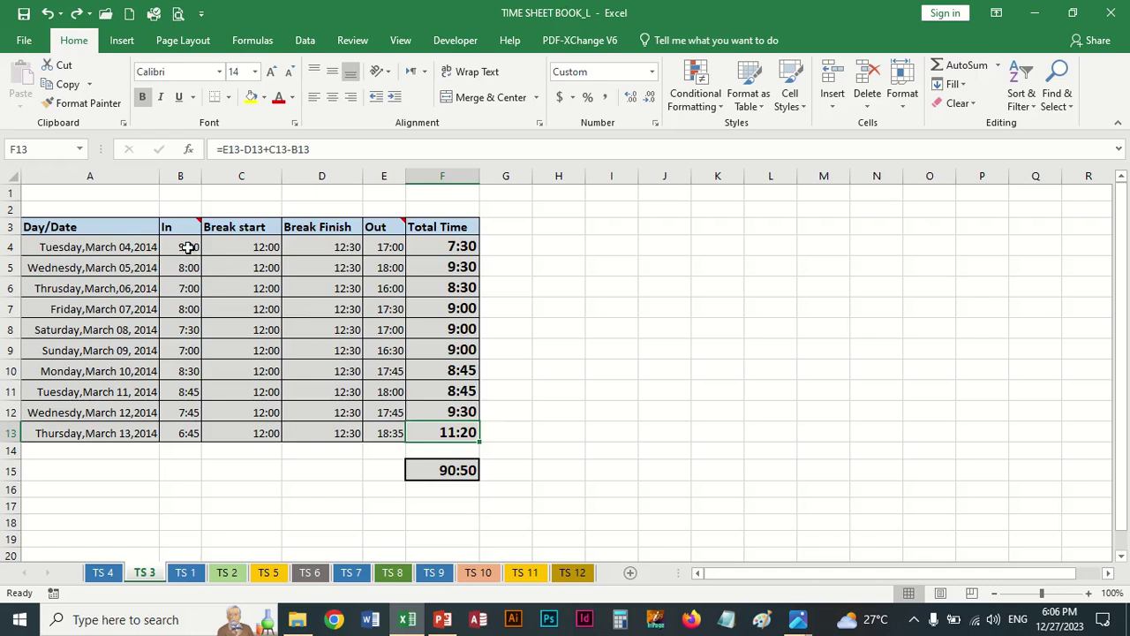
Clear the March 4 and 5 entries in B4:F5
left_click_drag(188, 247, 433, 270)
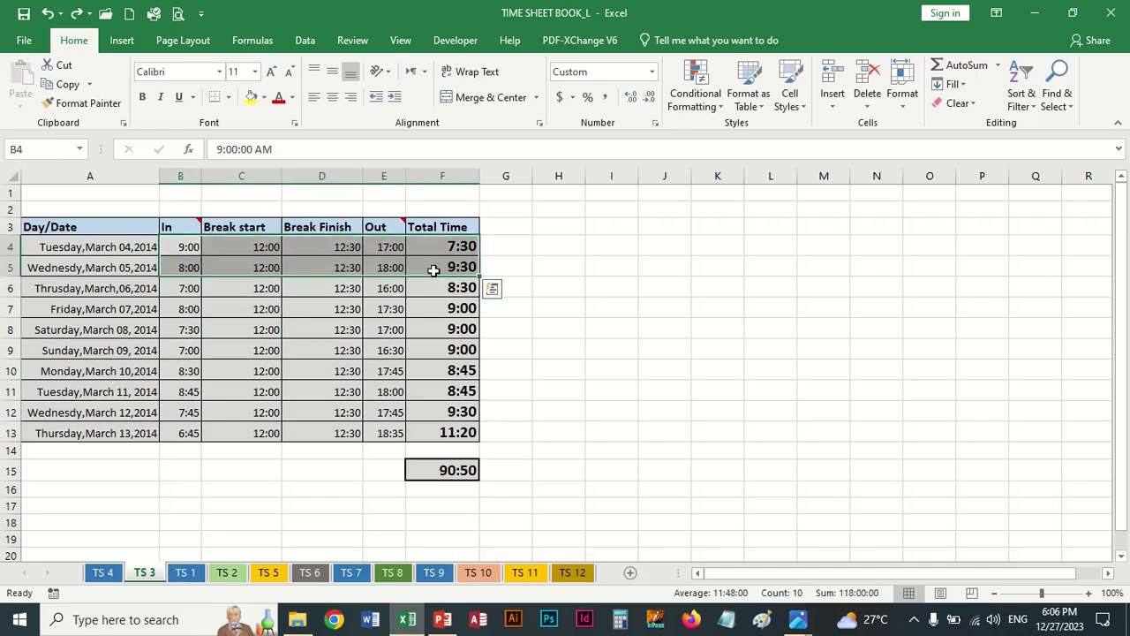
key("Delete")
left_click(296, 266)
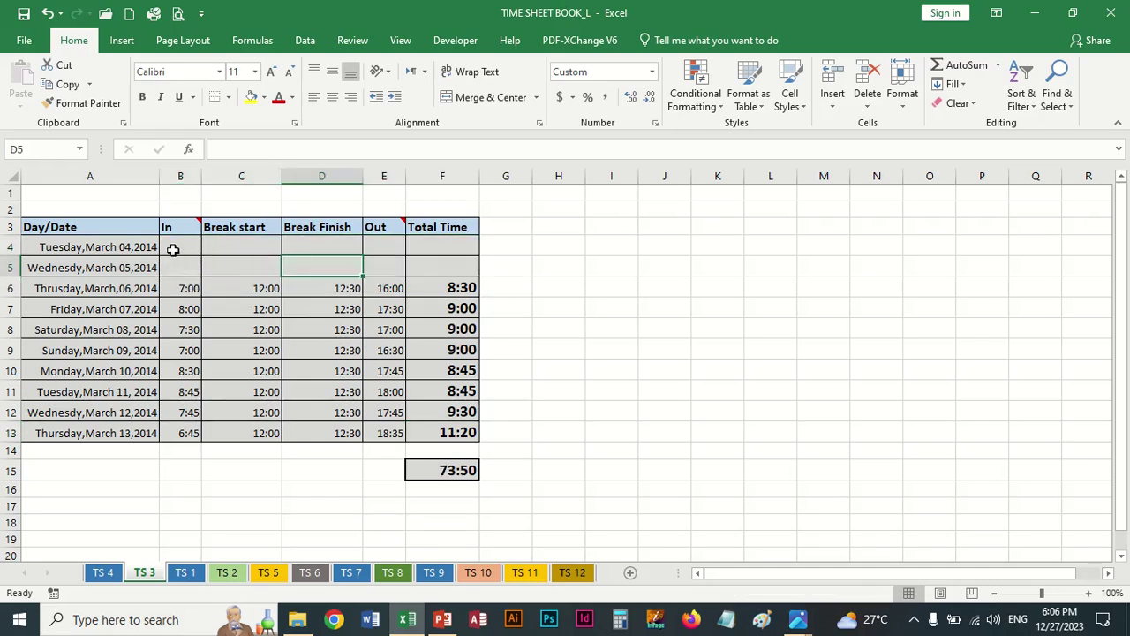
left_click(173, 248)
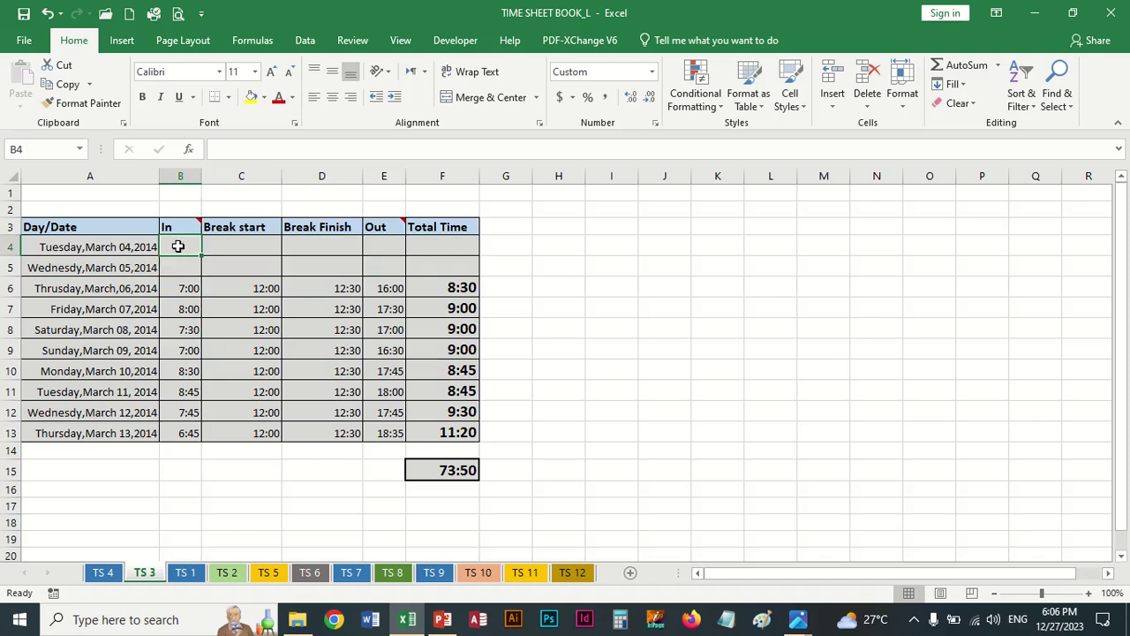
left_click(181, 227)
Apply the Time number format to the emptied range B4:F5
left_click_drag(181, 246, 435, 264)
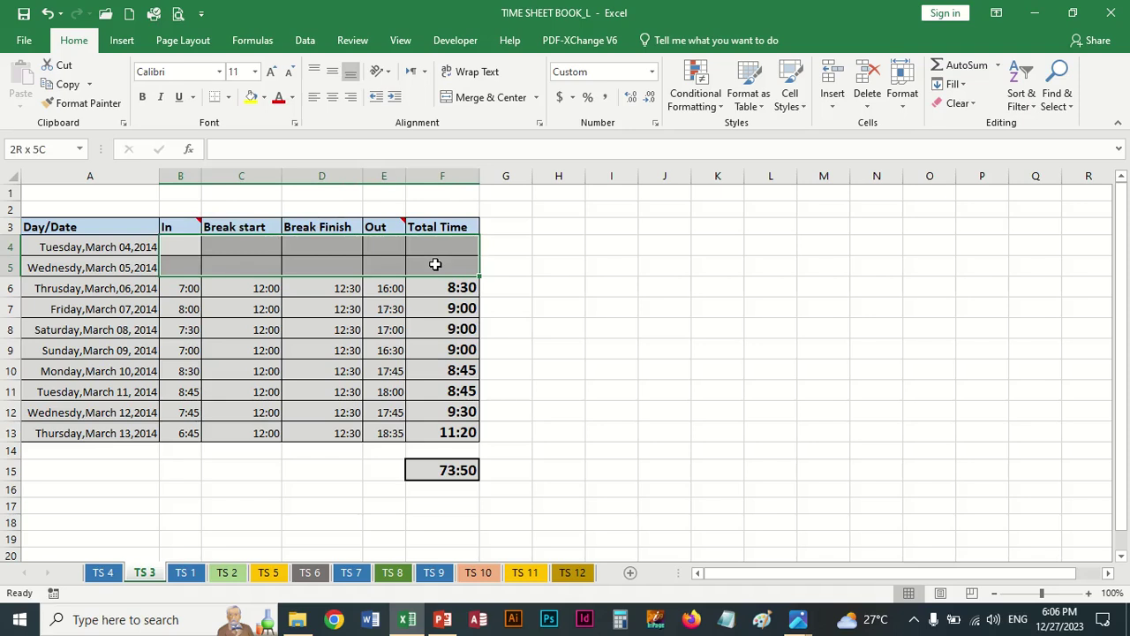
left_click(653, 72)
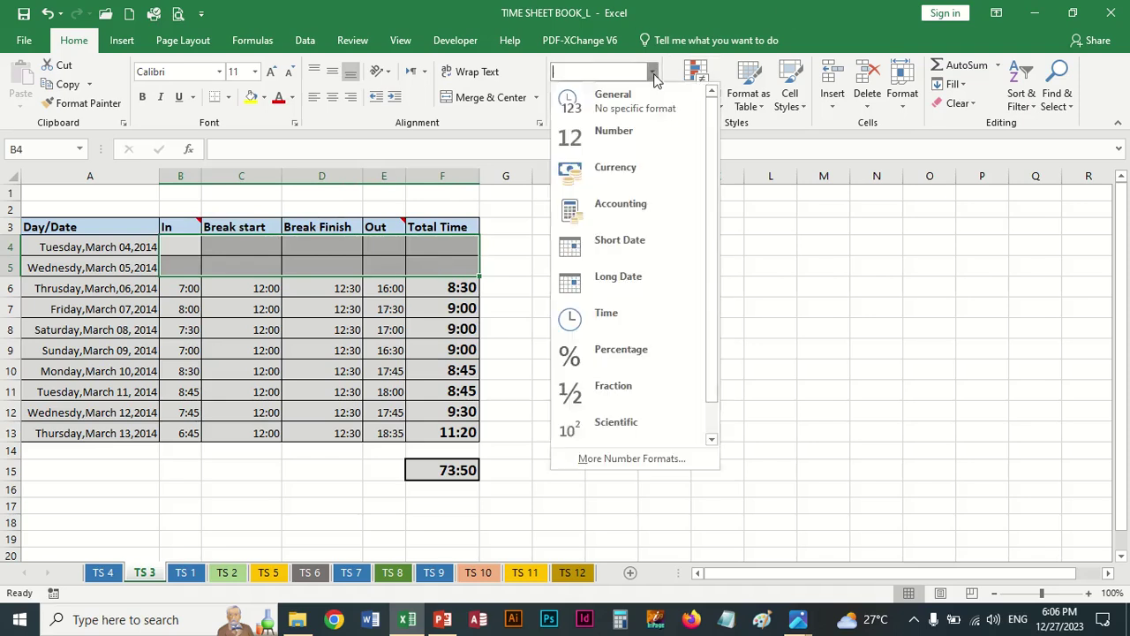
left_click(621, 281)
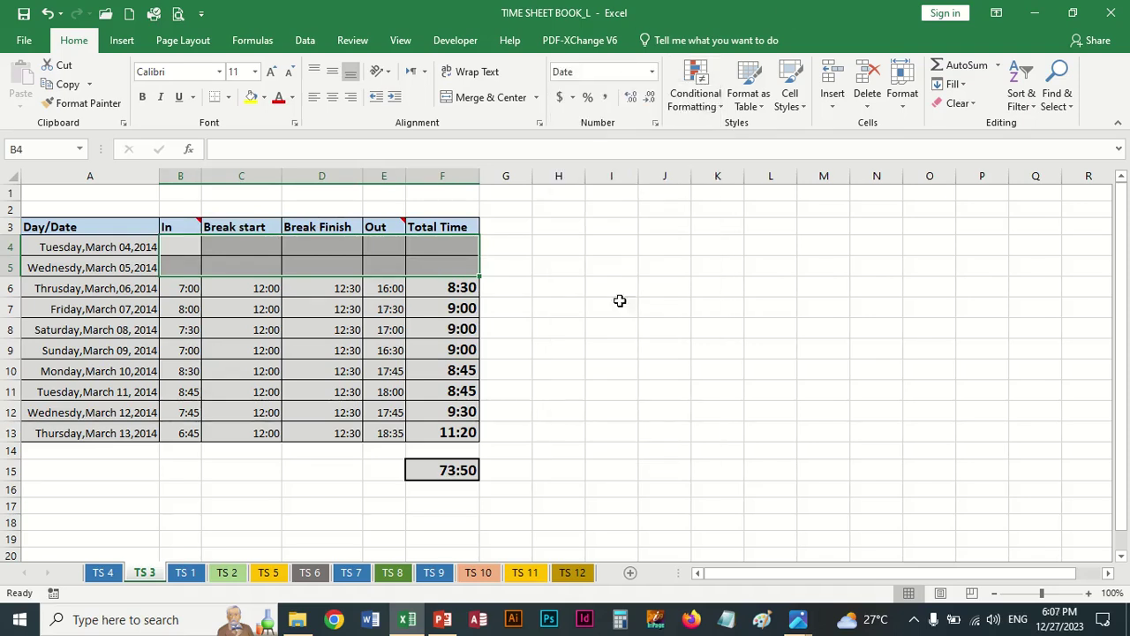
left_click(652, 72)
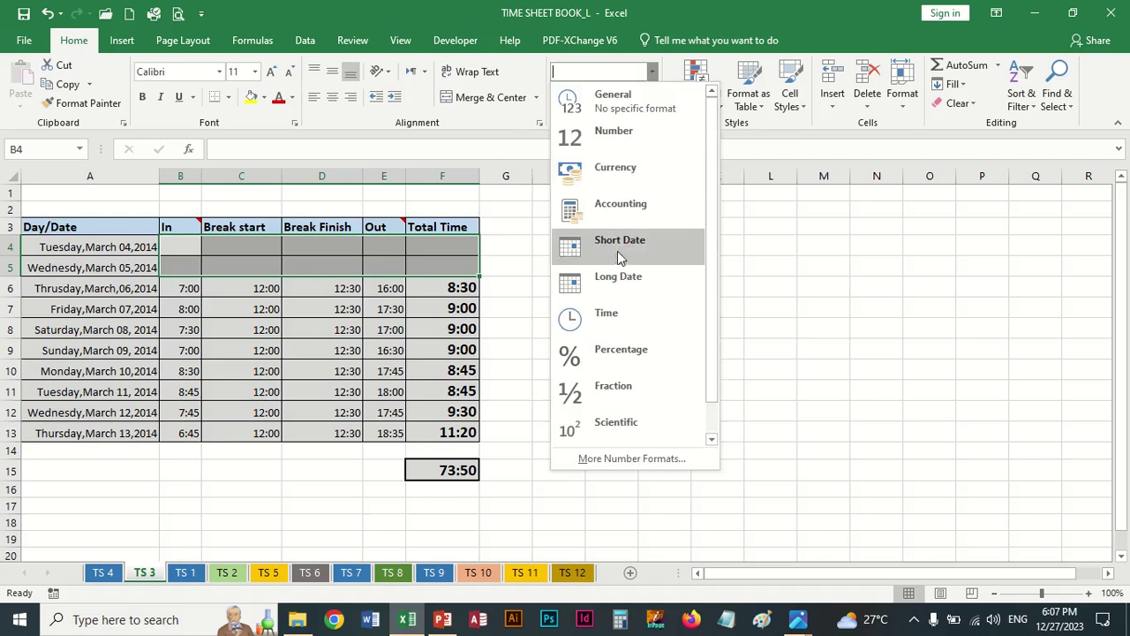
left_click(614, 324)
left_click(801, 240)
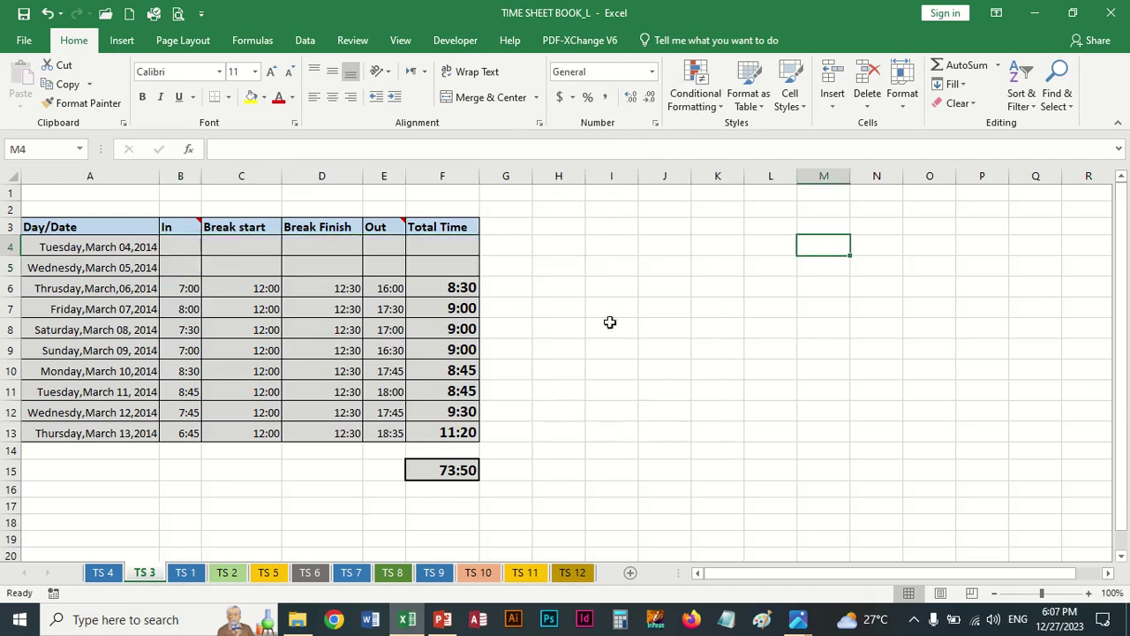
Enter 7:45 as Tuesday's In time in B4
left_click(197, 244)
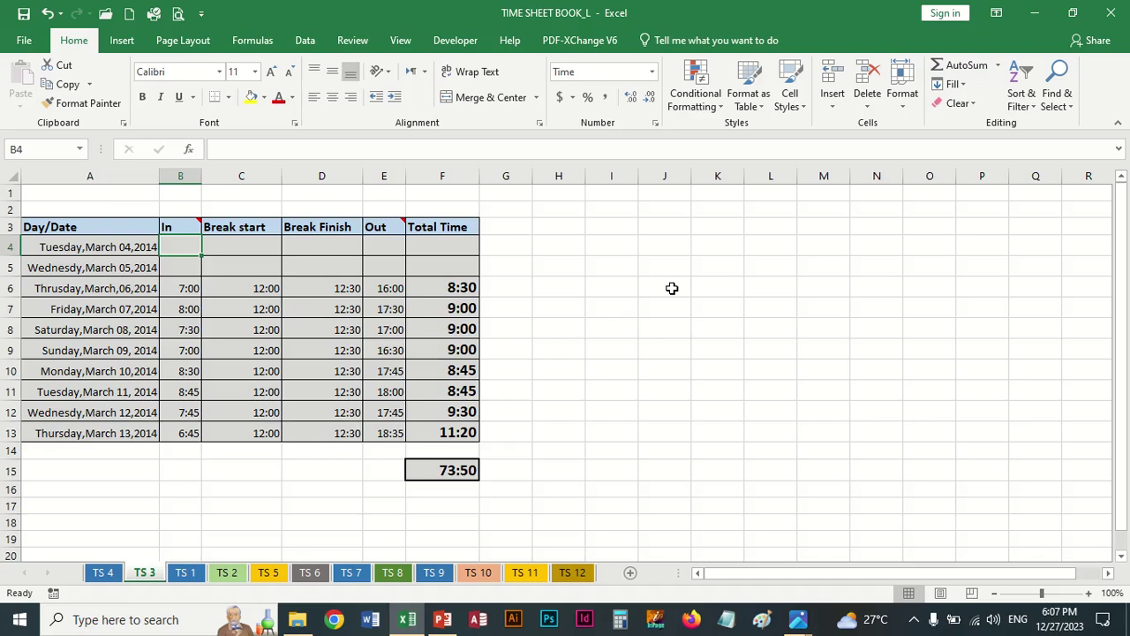
type("7:45")
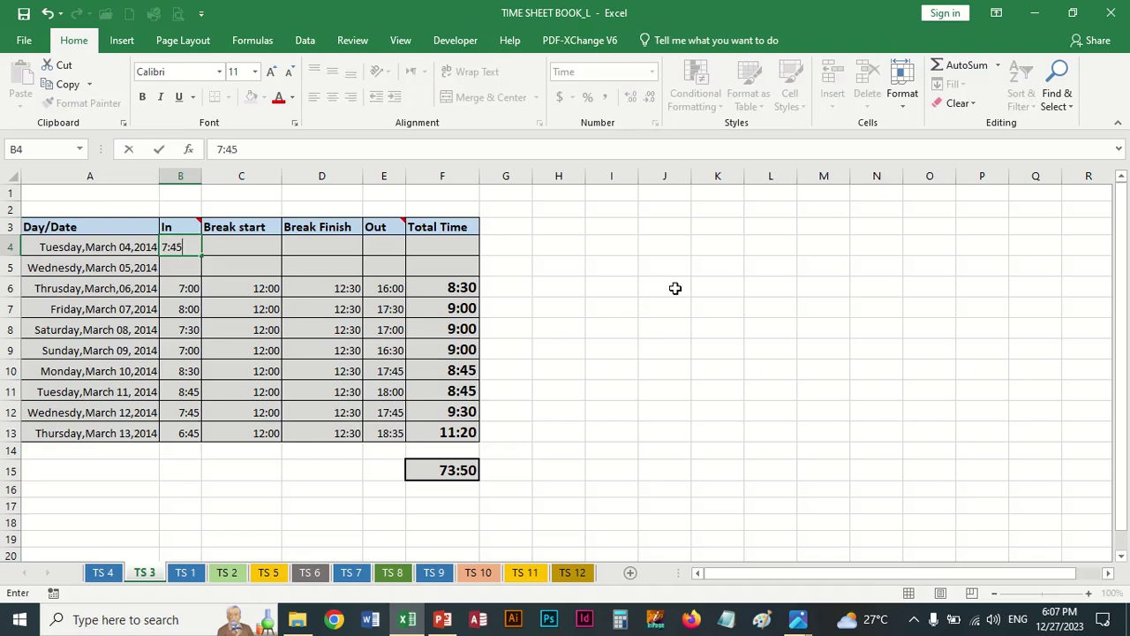
key("Tab")
key("Left")
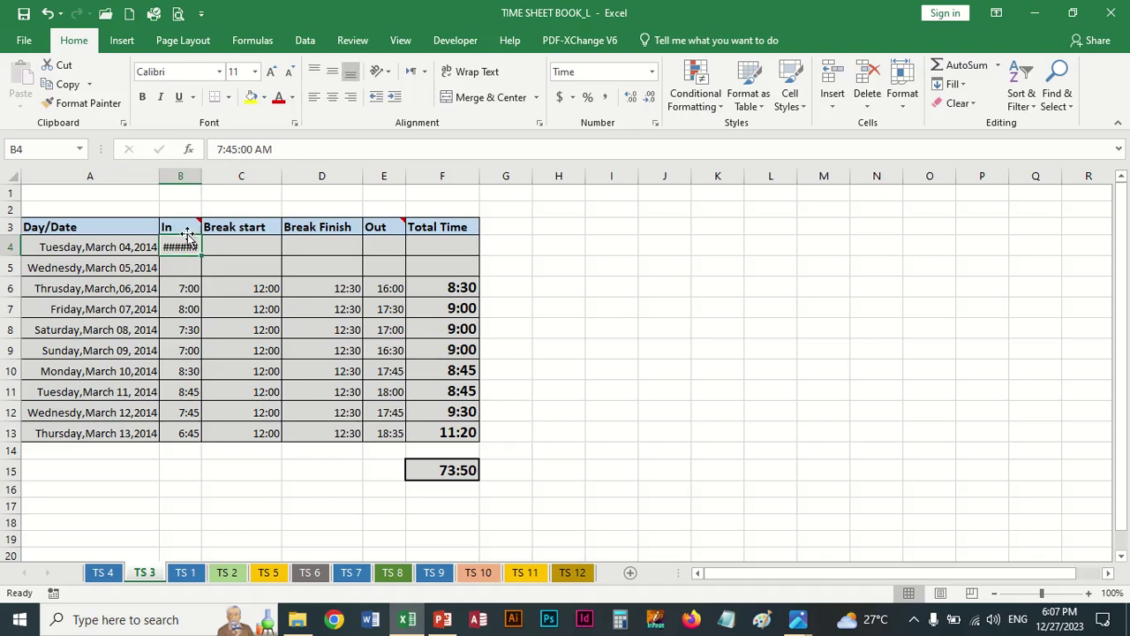
Set B4:C5 to General format so B4 displays 0.3229
mouse_move(182, 247)
left_mouse_down()
mouse_move(186, 259)
mouse_move(377, 256)
left_mouse_up()
left_click(651, 72)
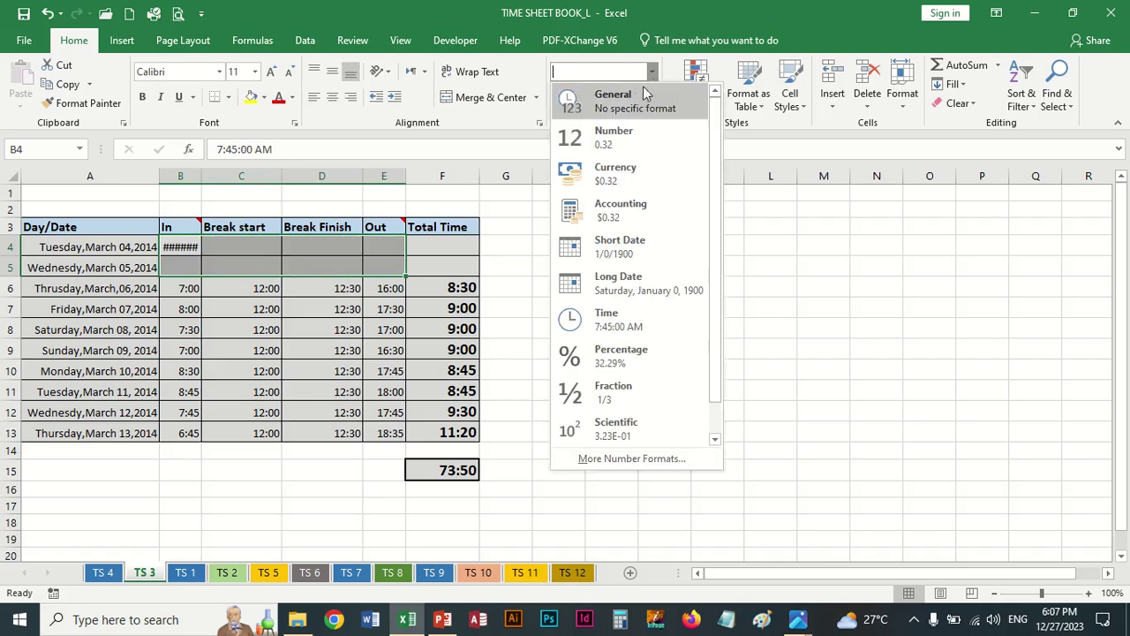
left_click(618, 93)
left_click(171, 260)
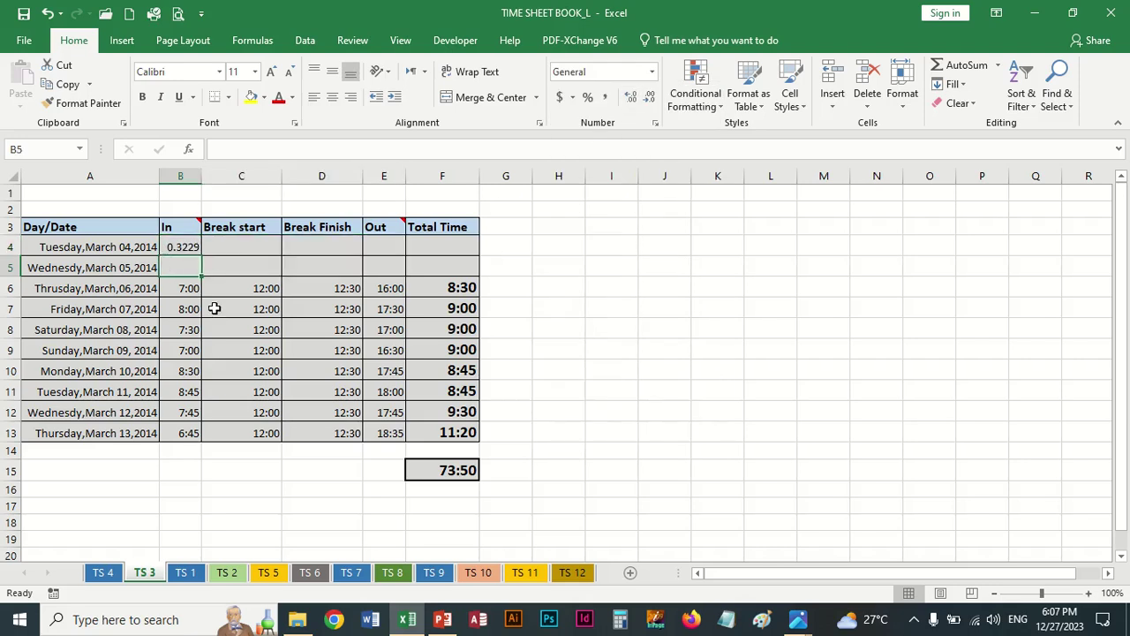
left_click(184, 247)
left_click(653, 73)
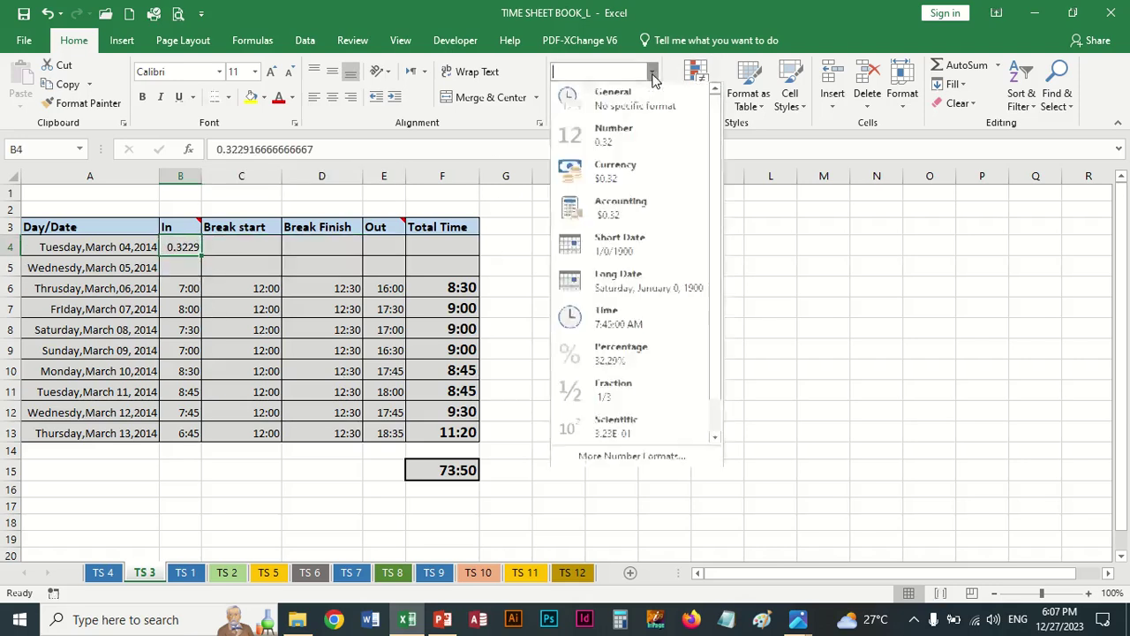
left_click(820, 336)
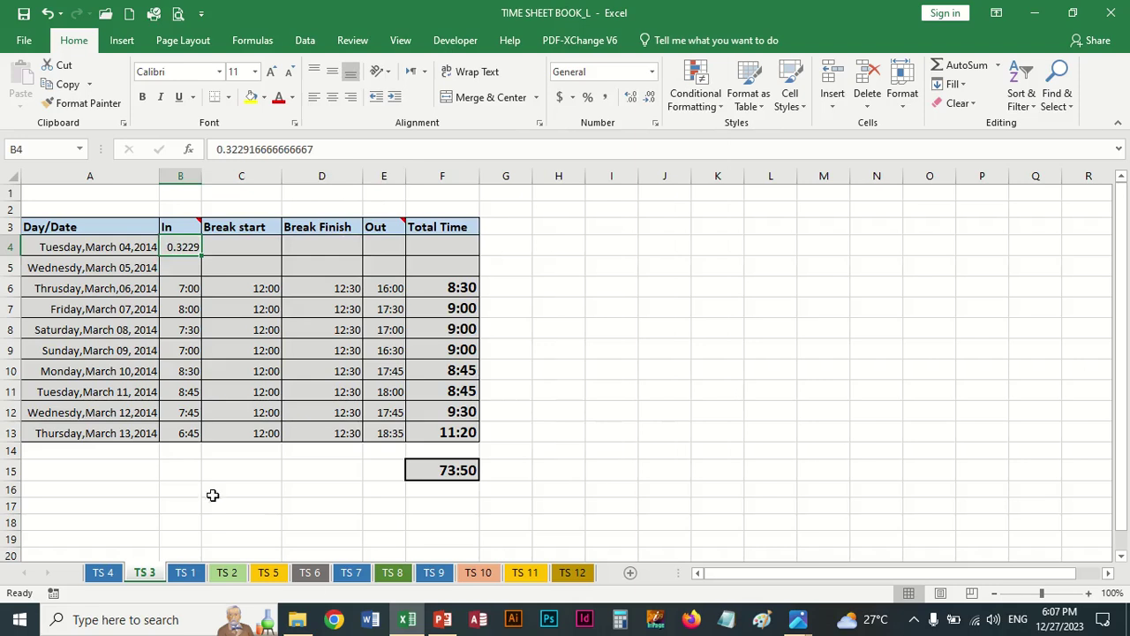
left_click(618, 258)
left_click(621, 228)
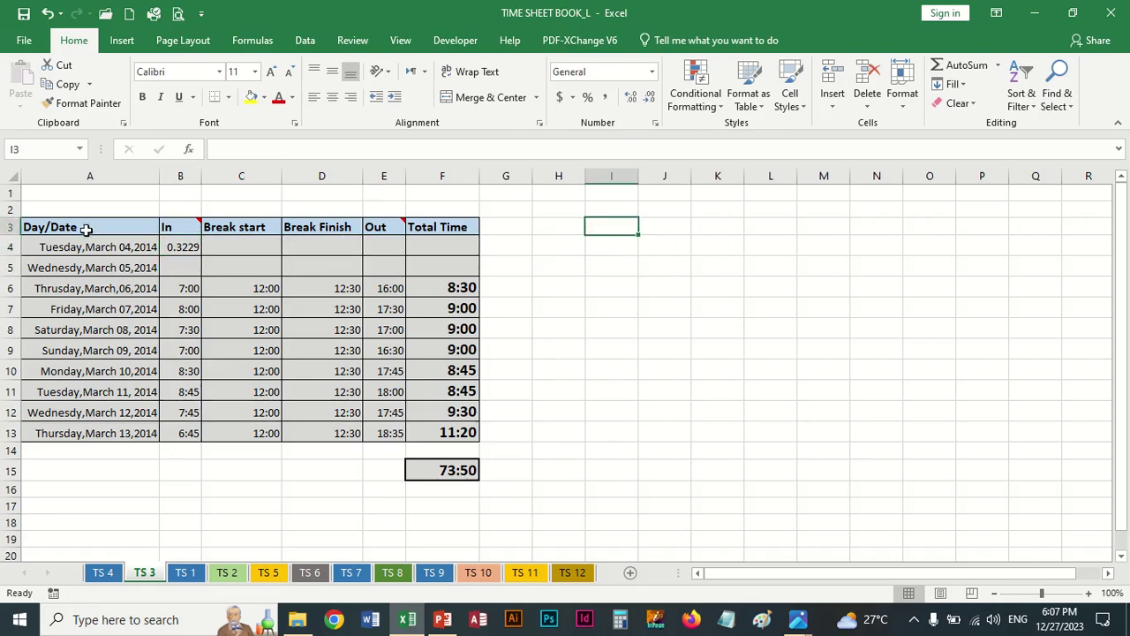
mouse_move(83, 227)
left_mouse_down()
mouse_move(407, 222)
mouse_move(437, 240)
left_mouse_up()
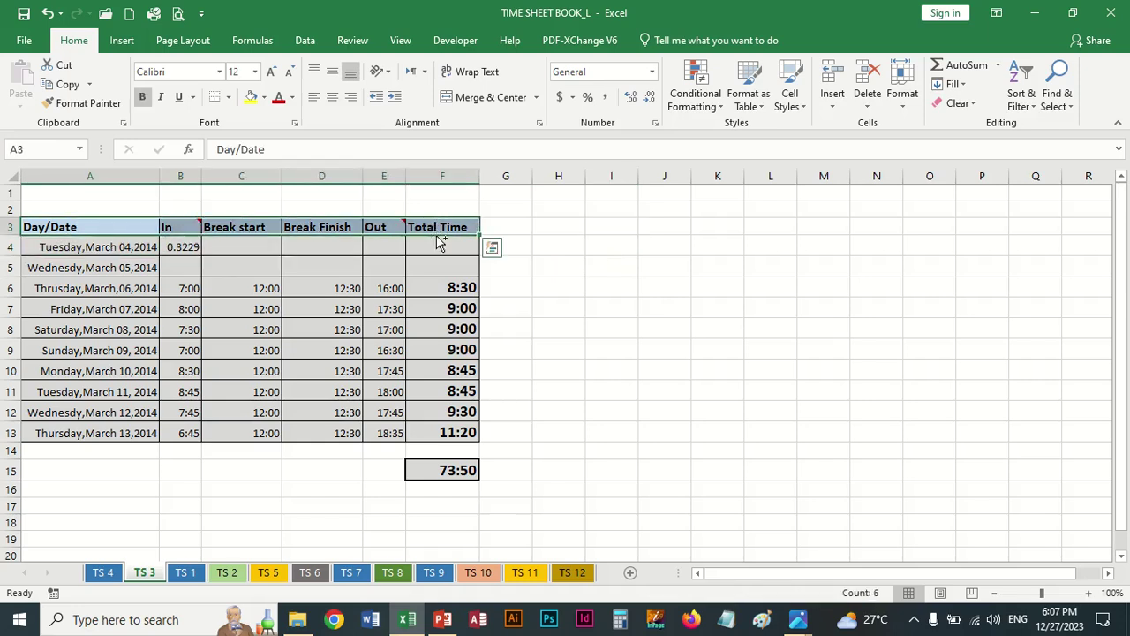
Copy the header row (Day/Date through Total Time) into J3:O3
key("ctrl+c")
left_click(653, 227)
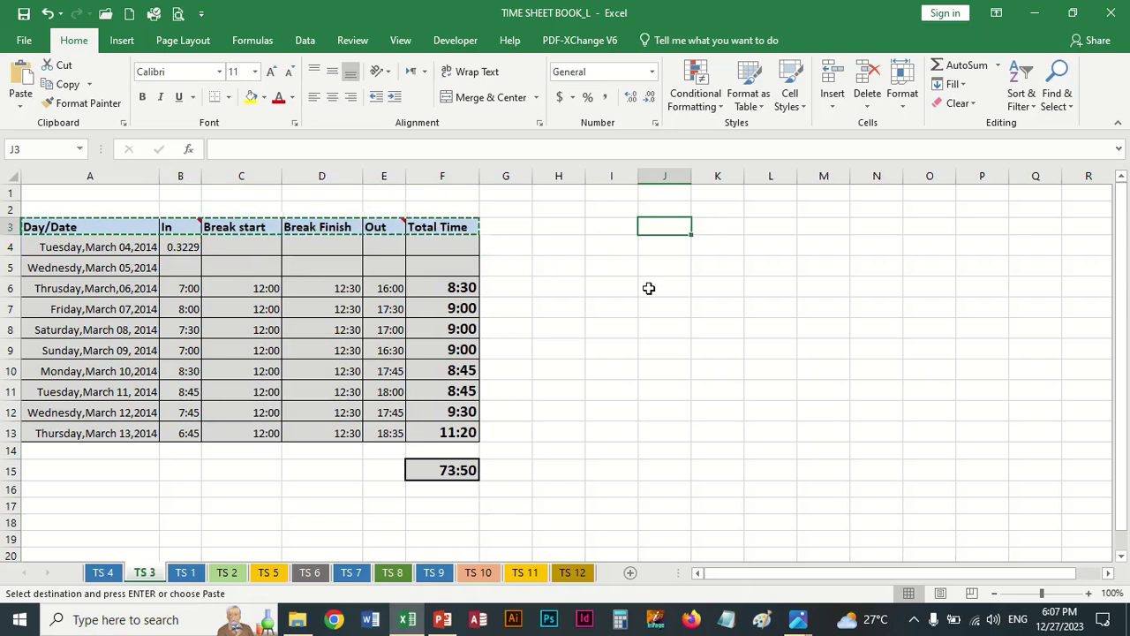
key("ctrl+v")
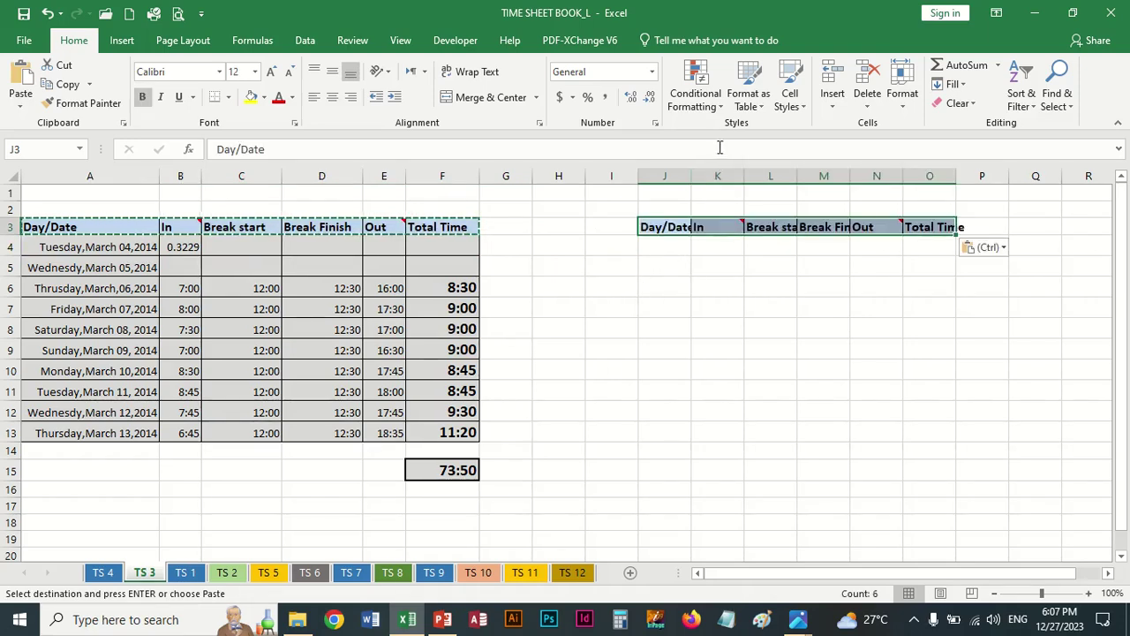
Widen columns J, L, M and O to fit their headings
left_click_drag(691, 176, 875, 176)
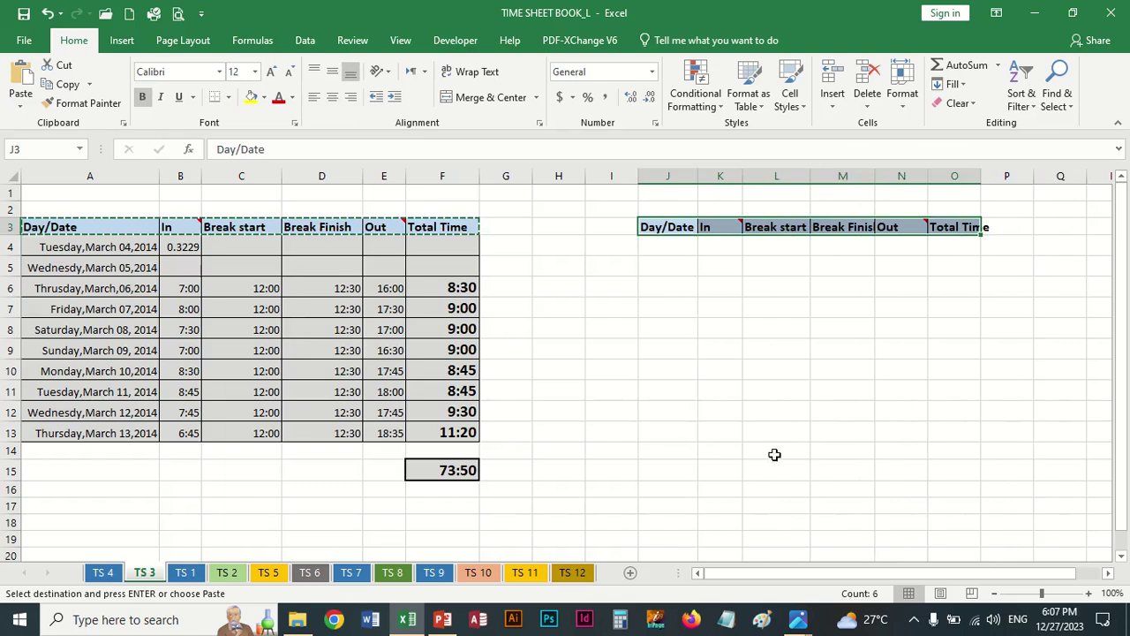
left_click_drag(776, 573, 798, 573)
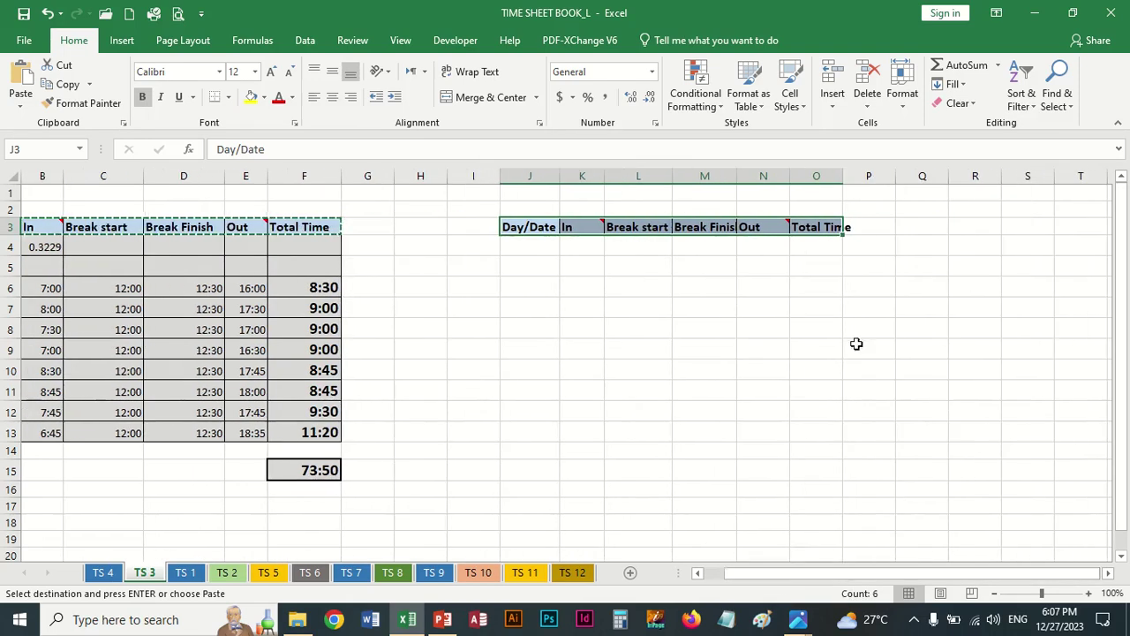
double_click(843, 176)
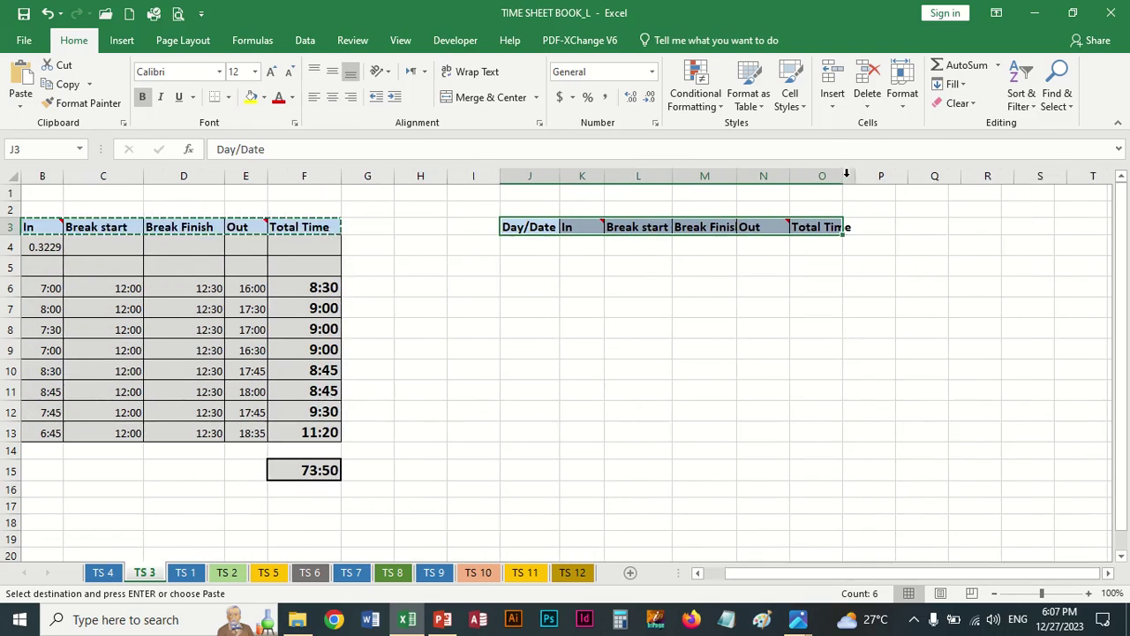
left_click_drag(736, 176, 755, 178)
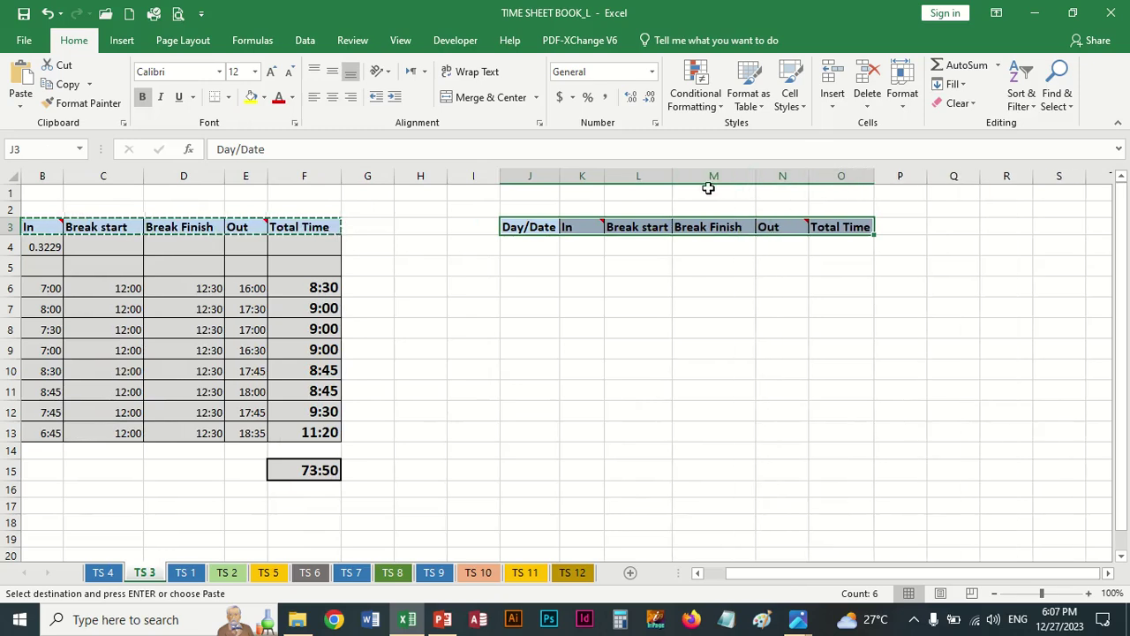
left_click_drag(672, 176, 680, 176)
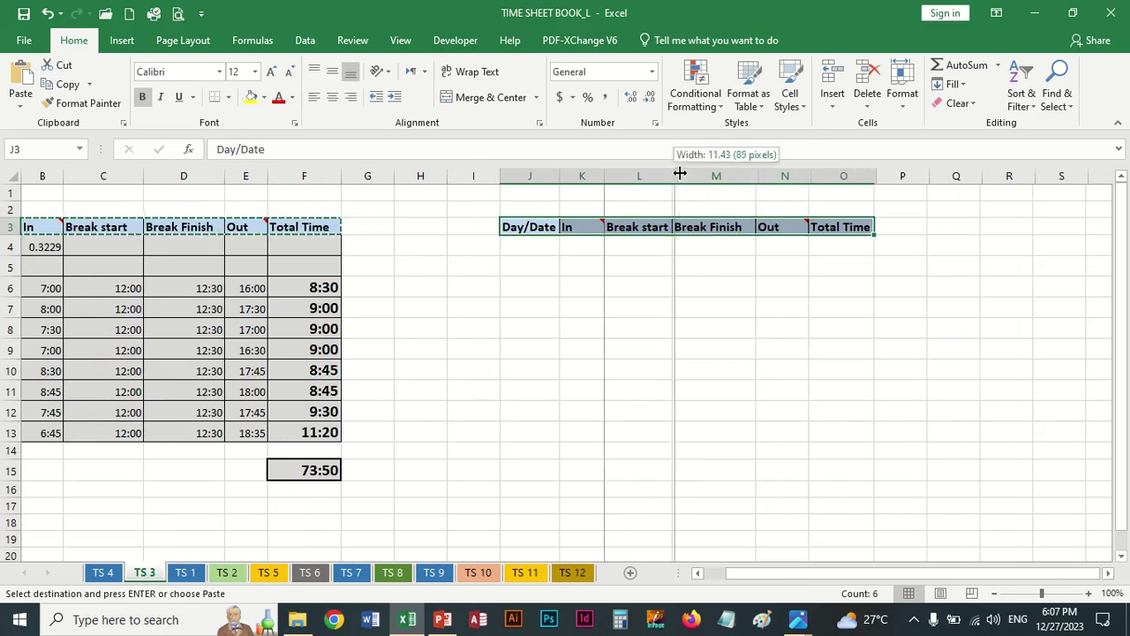
left_click(519, 246)
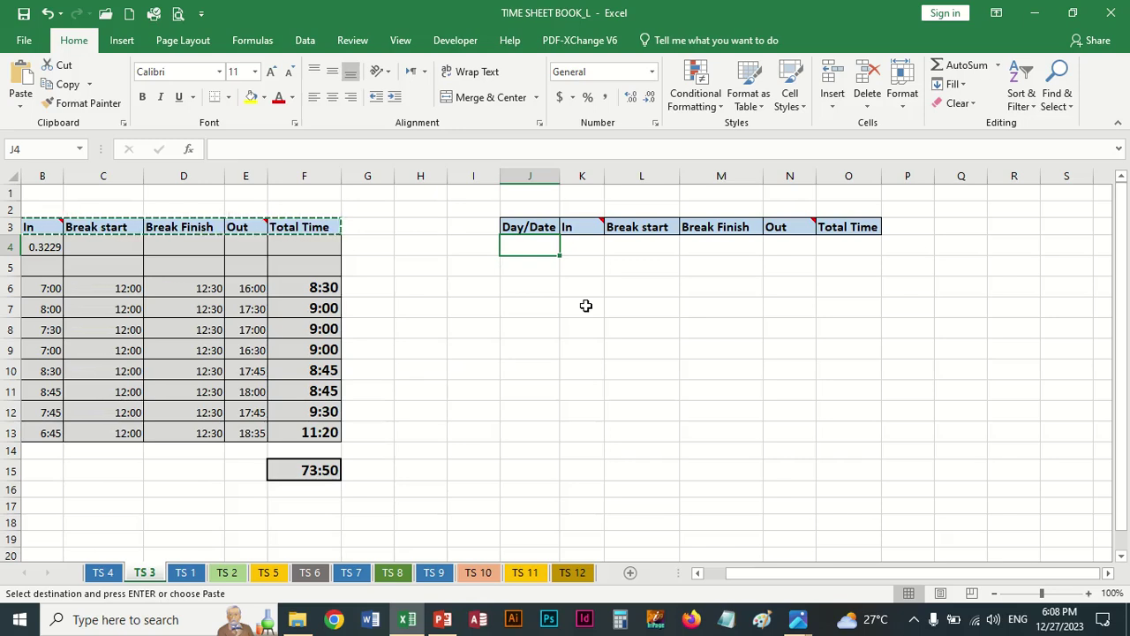
Enter 1/1/2023 in J4 and format J4:J10 as long date, showing Sunday, January 1, 2023
type("1")
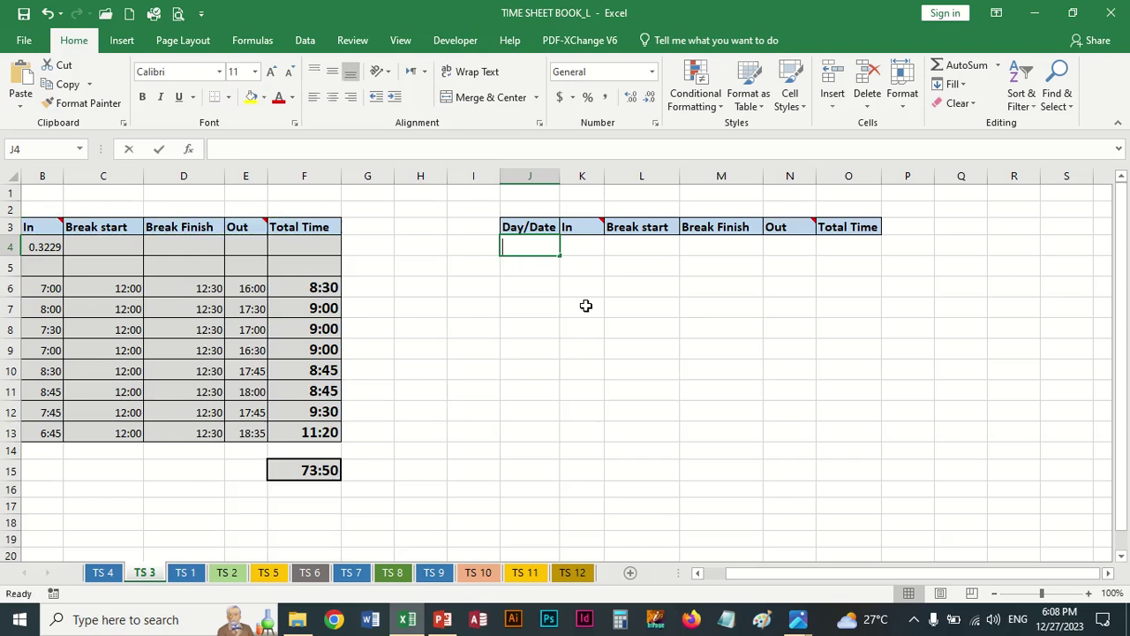
type("/1/")
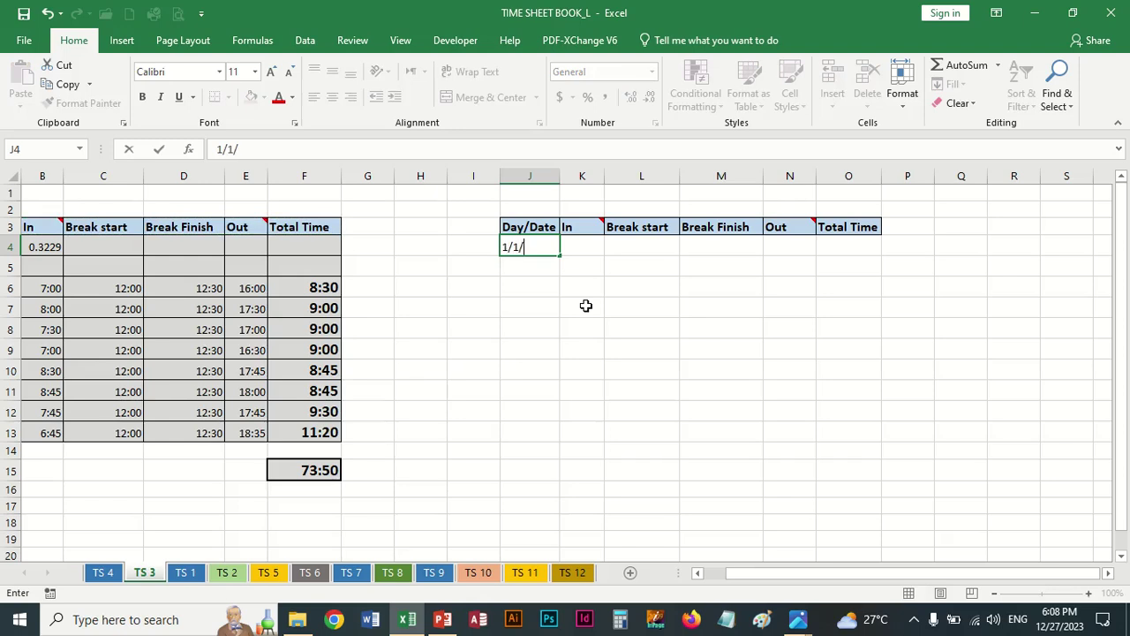
type("2023")
key("Return")
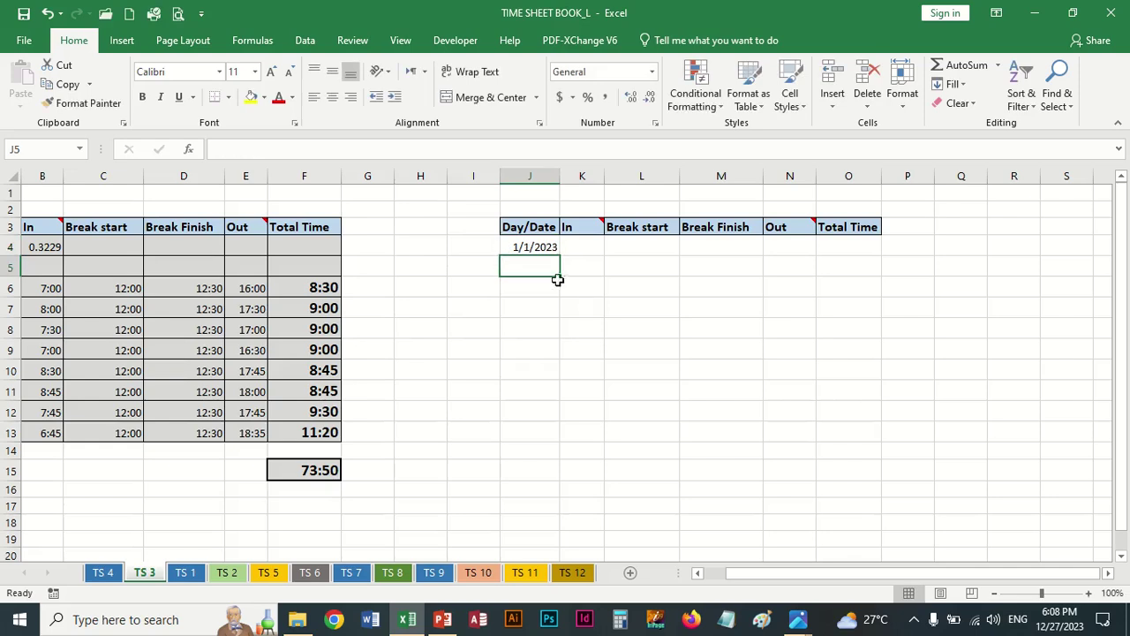
left_click_drag(526, 248, 537, 378)
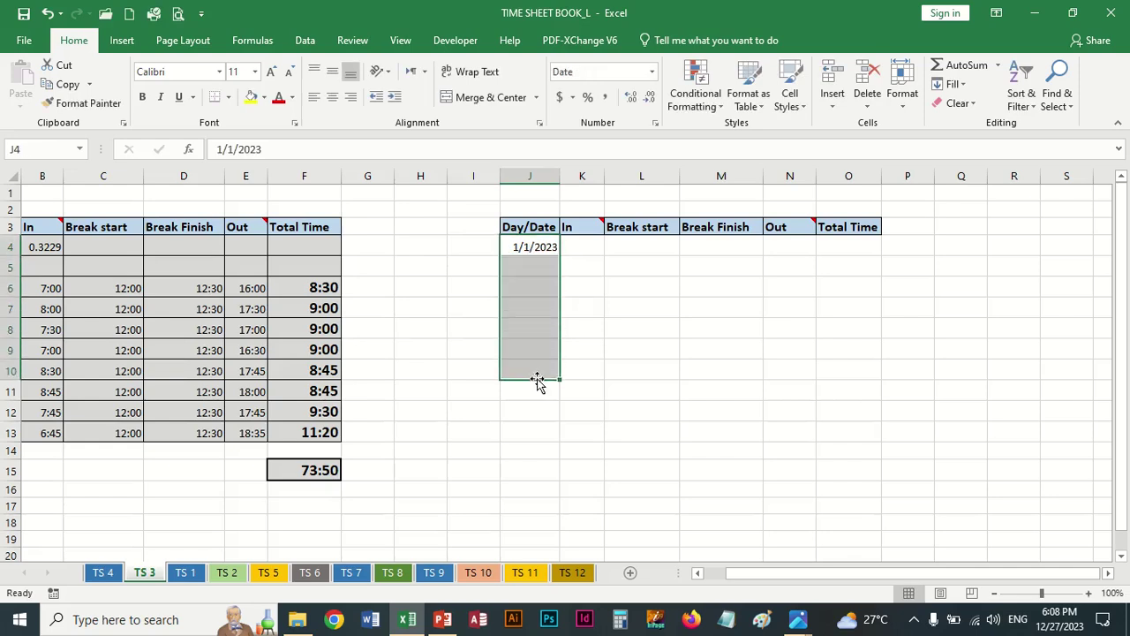
key("ctrl+1")
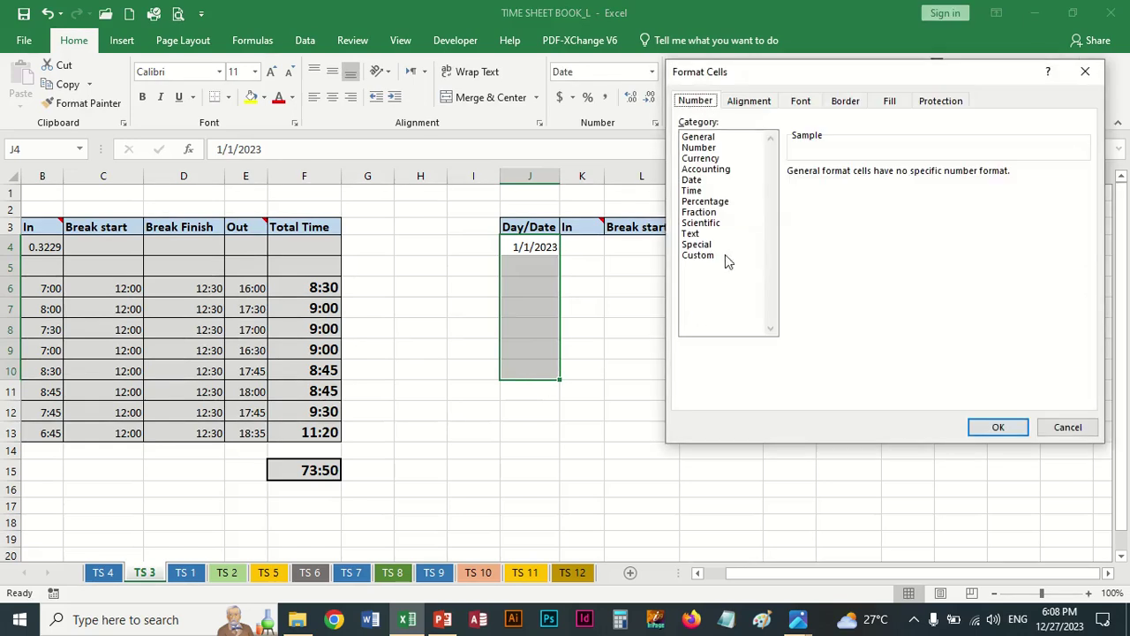
left_click(697, 191)
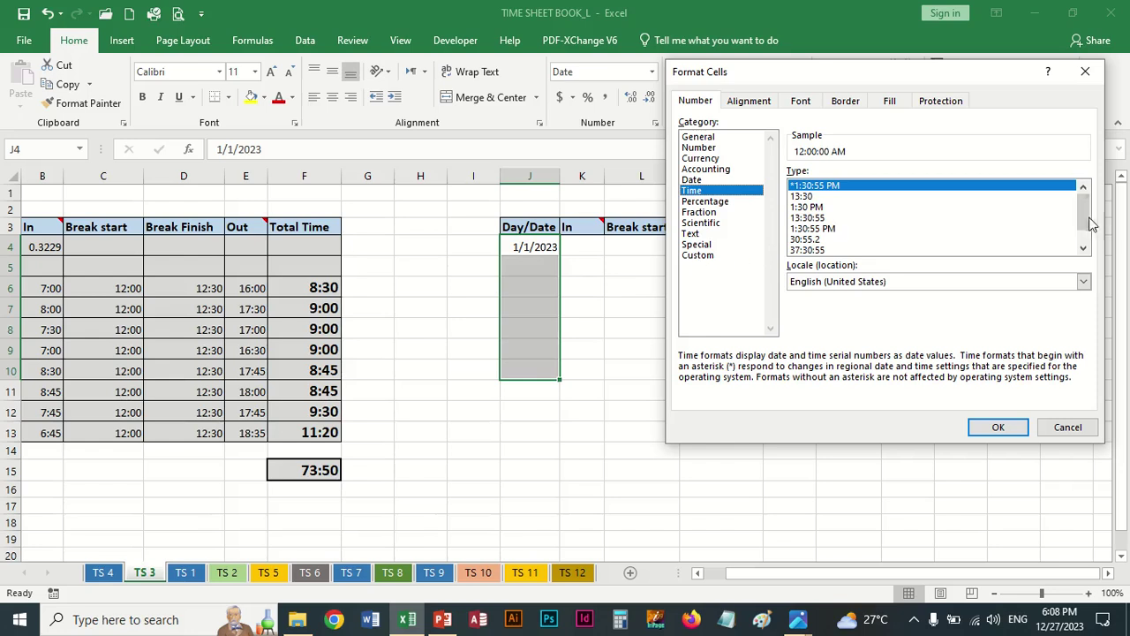
left_click_drag(1084, 210, 1084, 223)
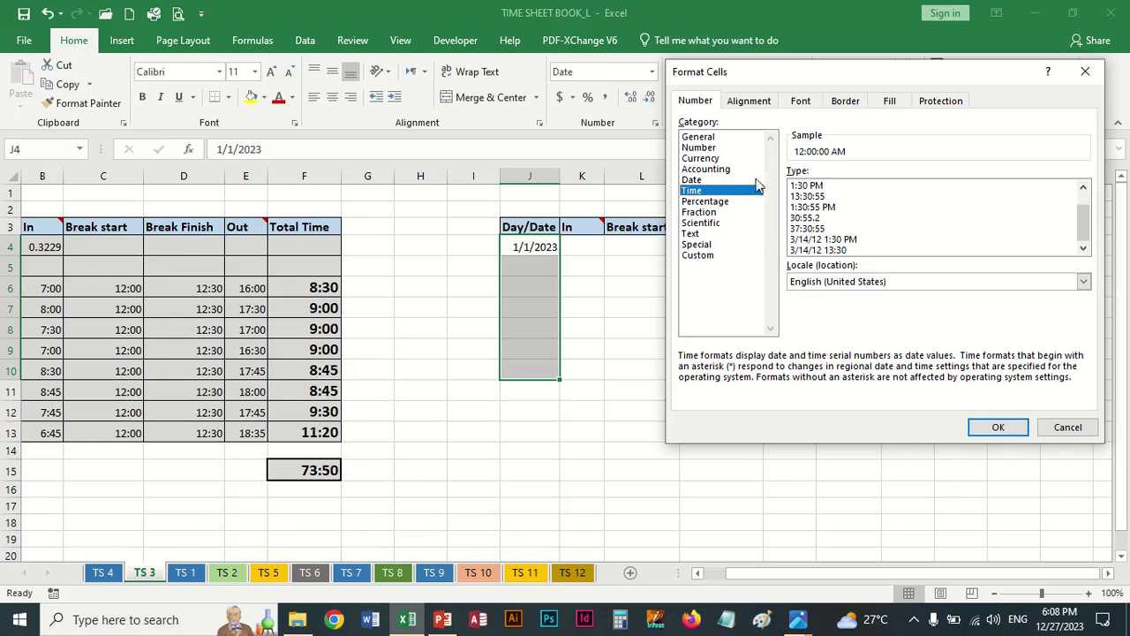
left_click(720, 180)
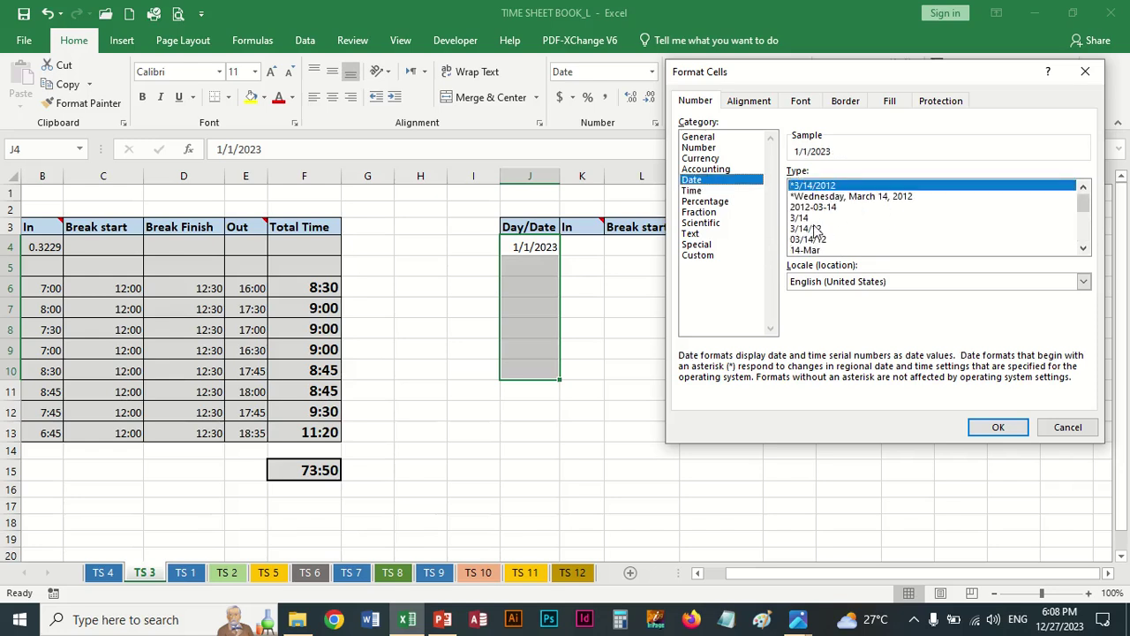
left_click(885, 198)
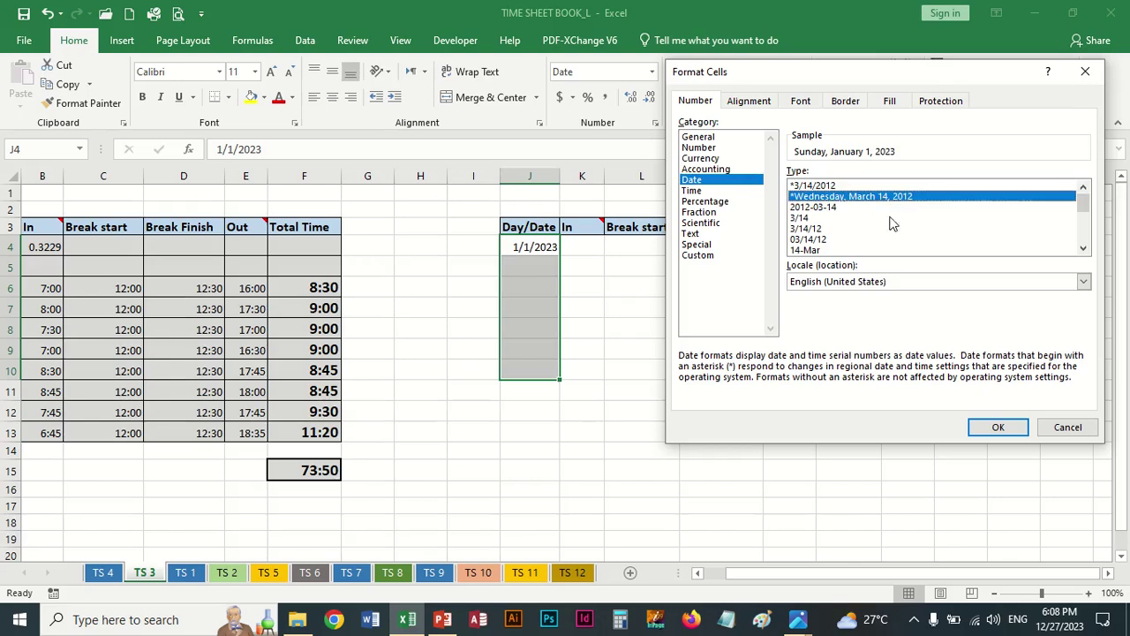
left_click(995, 428)
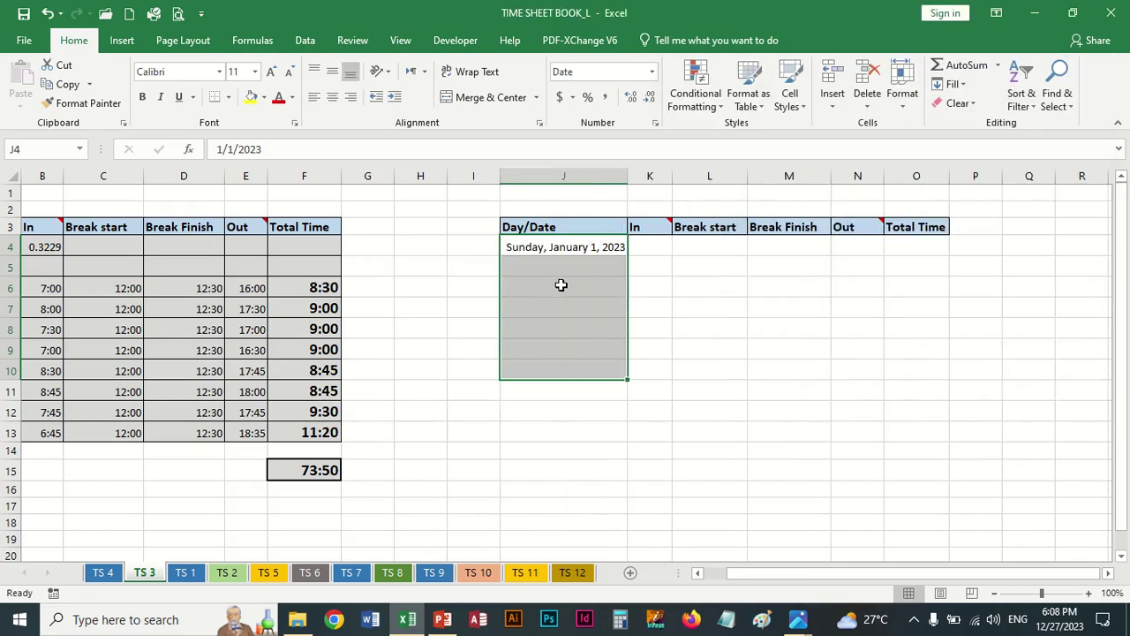
left_click(663, 256)
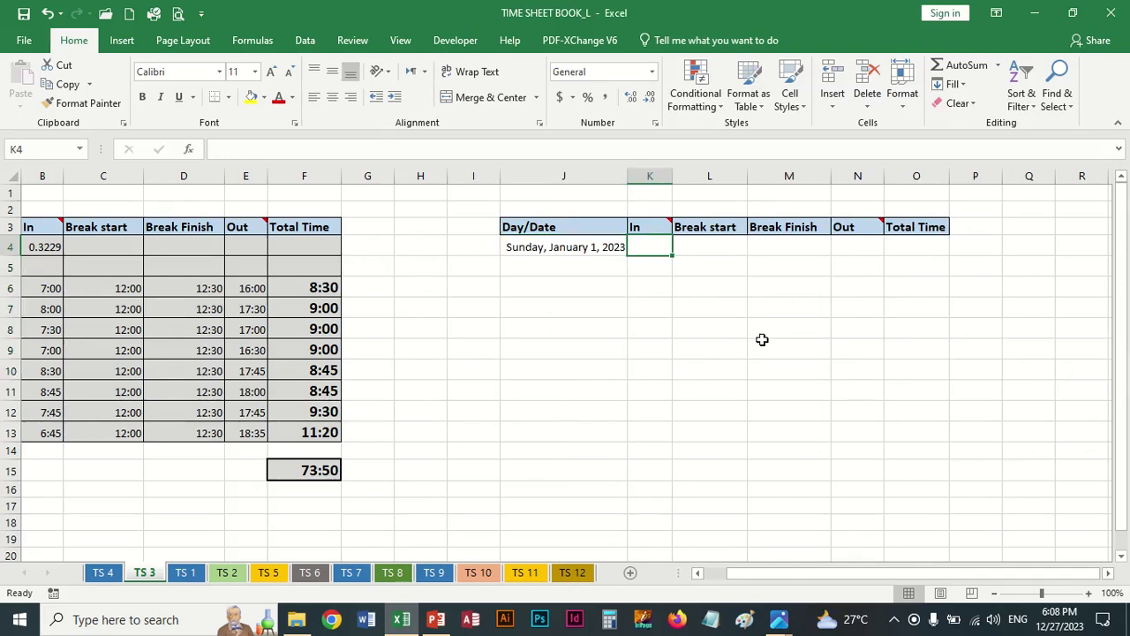
Enter 7:30, 12:00, 12:30 and 17:15 across K4:N4
type("7:")
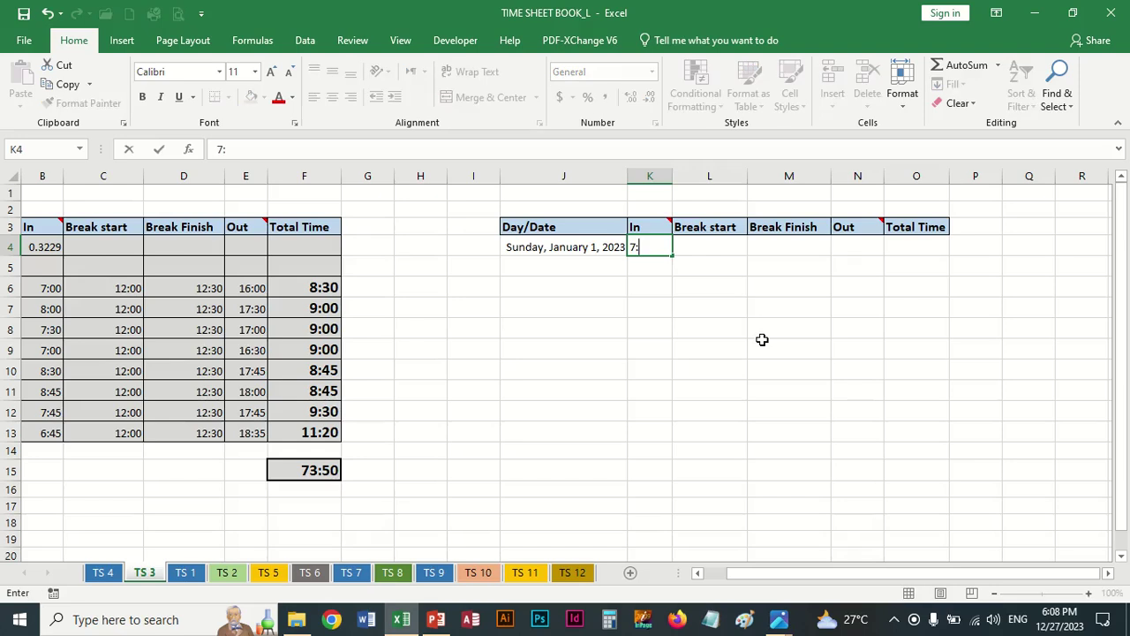
type("30")
key("Tab")
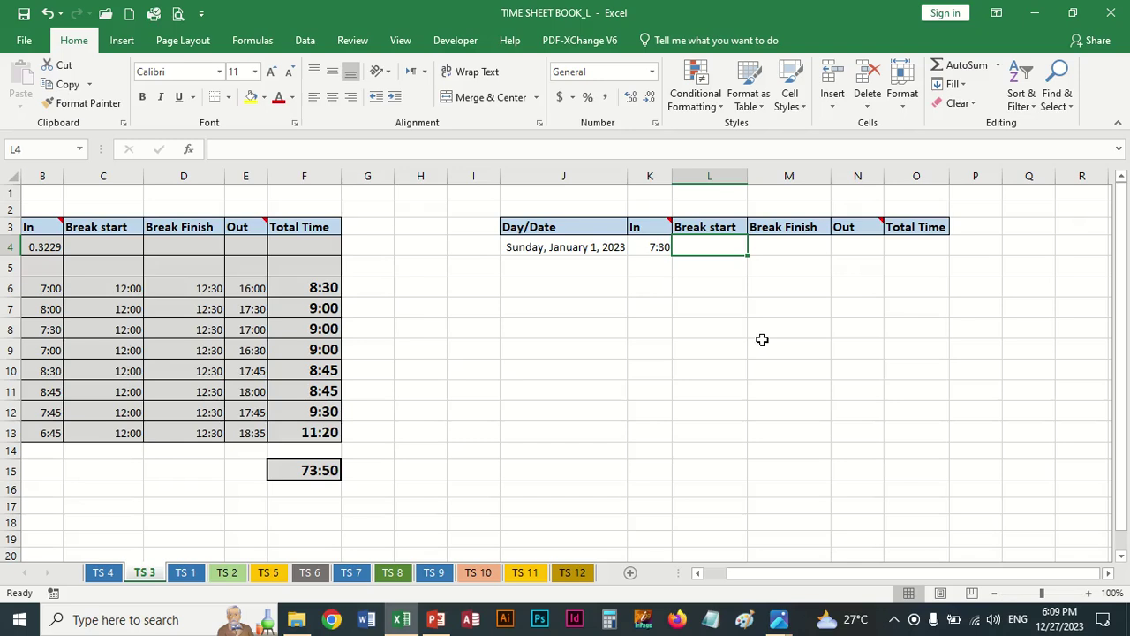
type("12:")
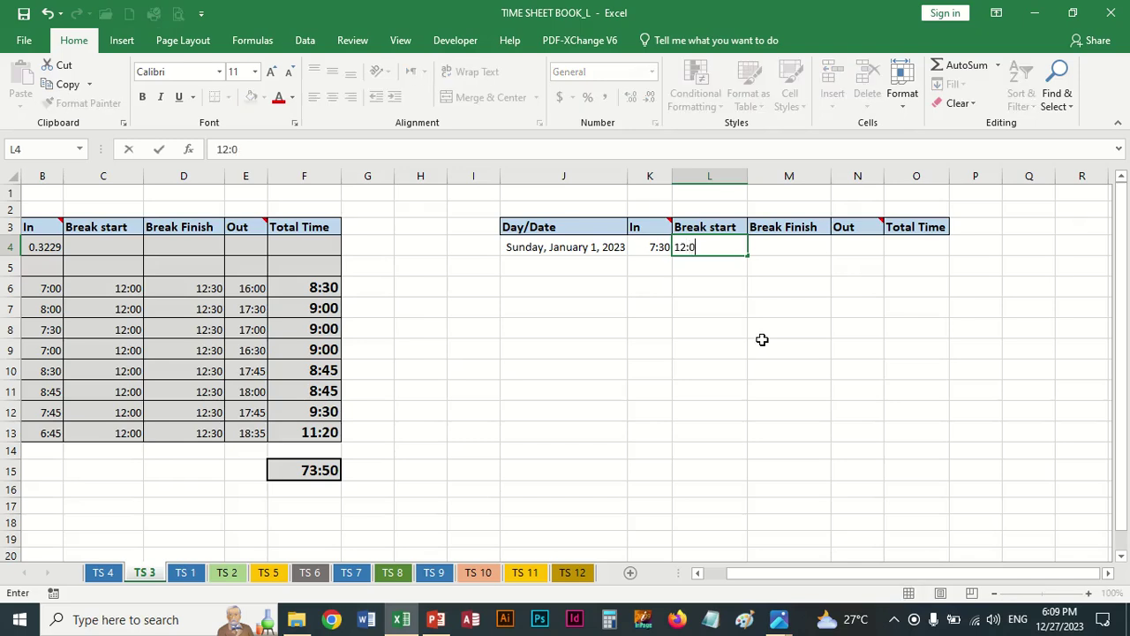
type("0")
key("Tab")
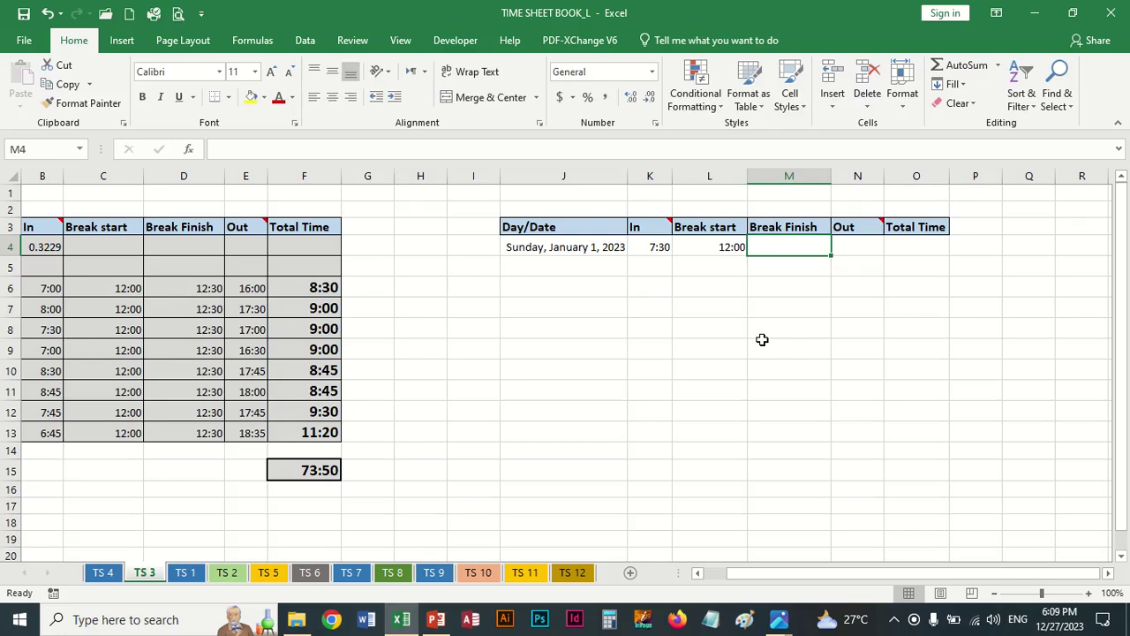
type("12:")
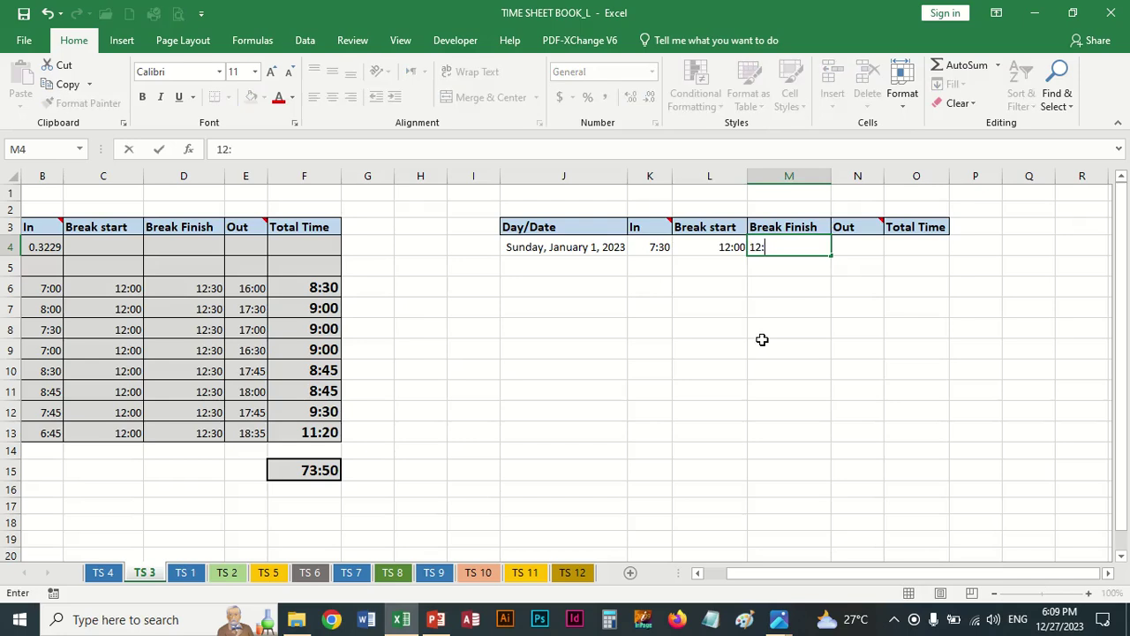
type("30")
key("Tab")
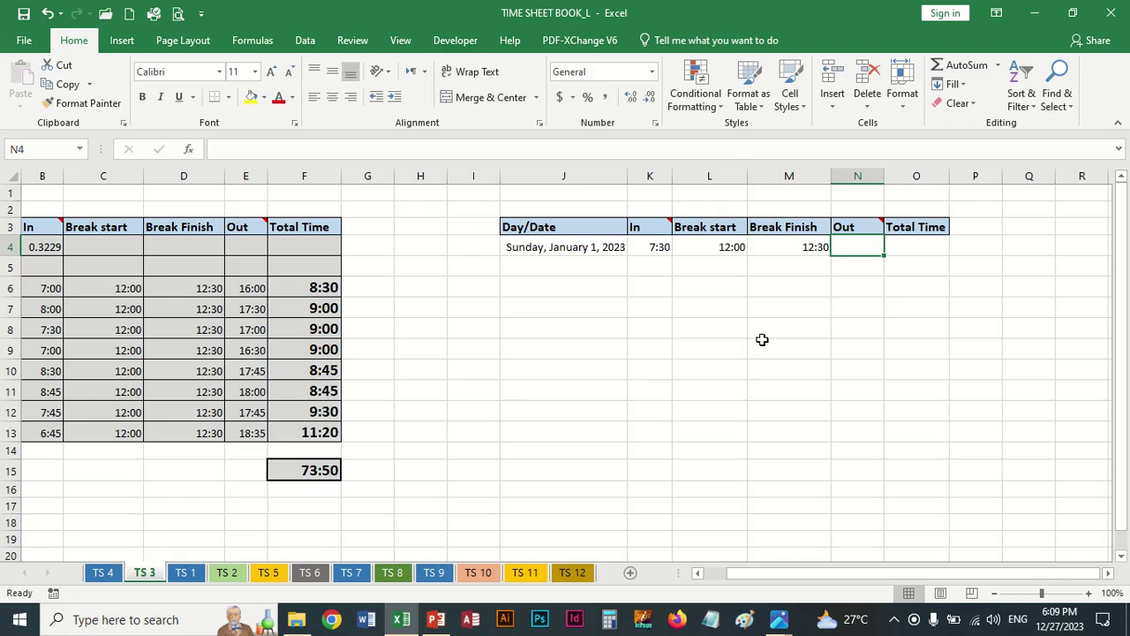
type("17:1")
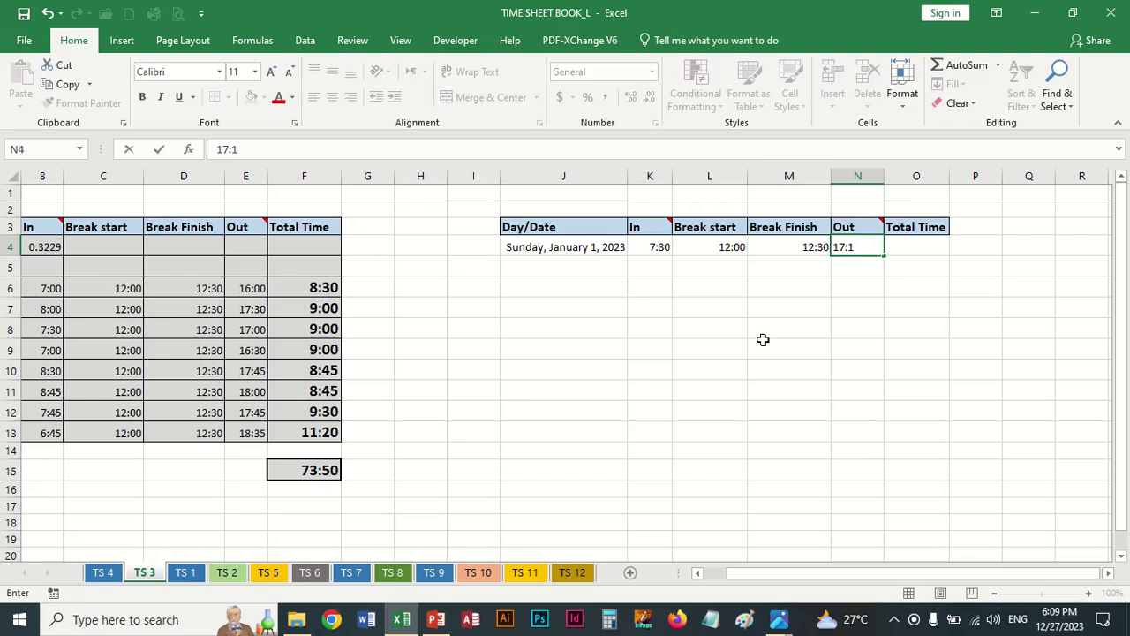
type("5")
key("Tab")
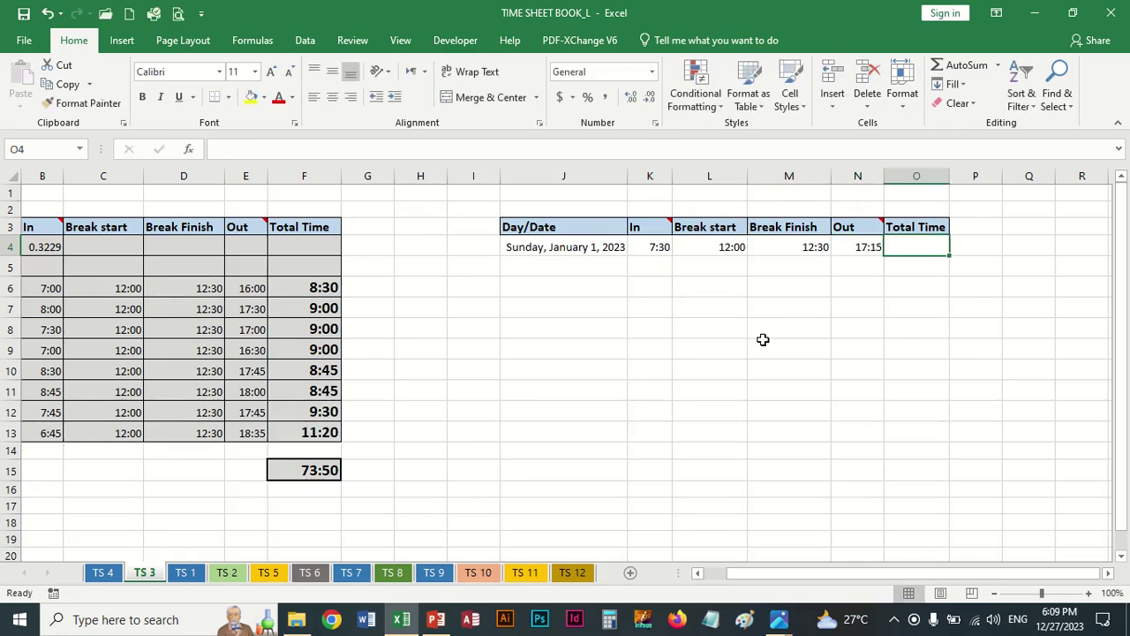
left_click(599, 265)
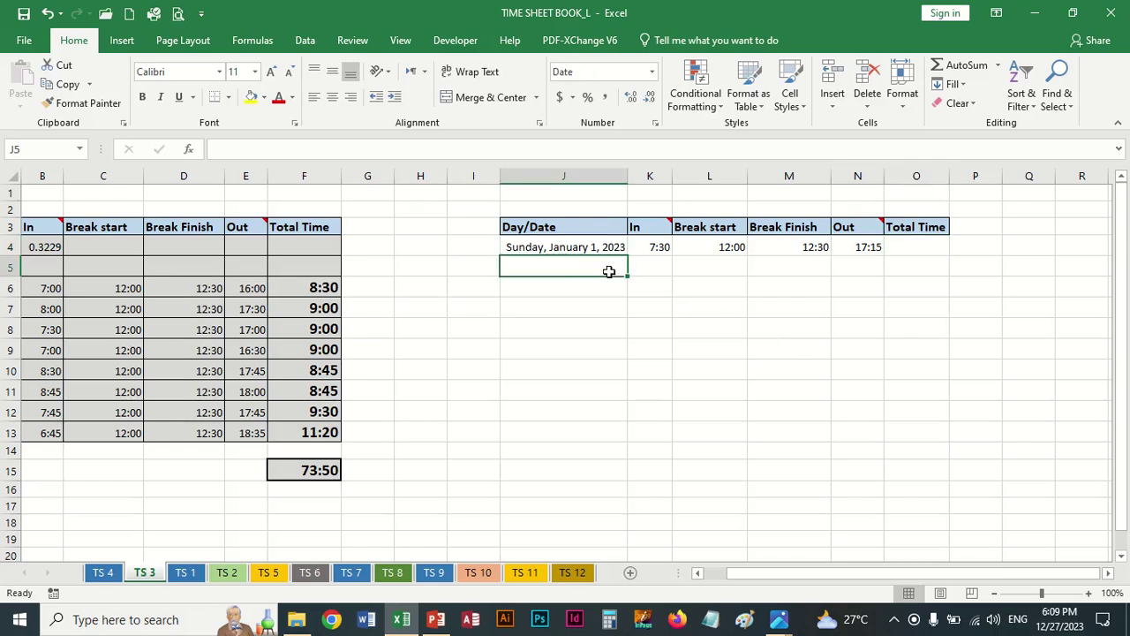
Change J4 to January 3, 2023, fill dates down to J7, and autofit column J
left_click(581, 251)
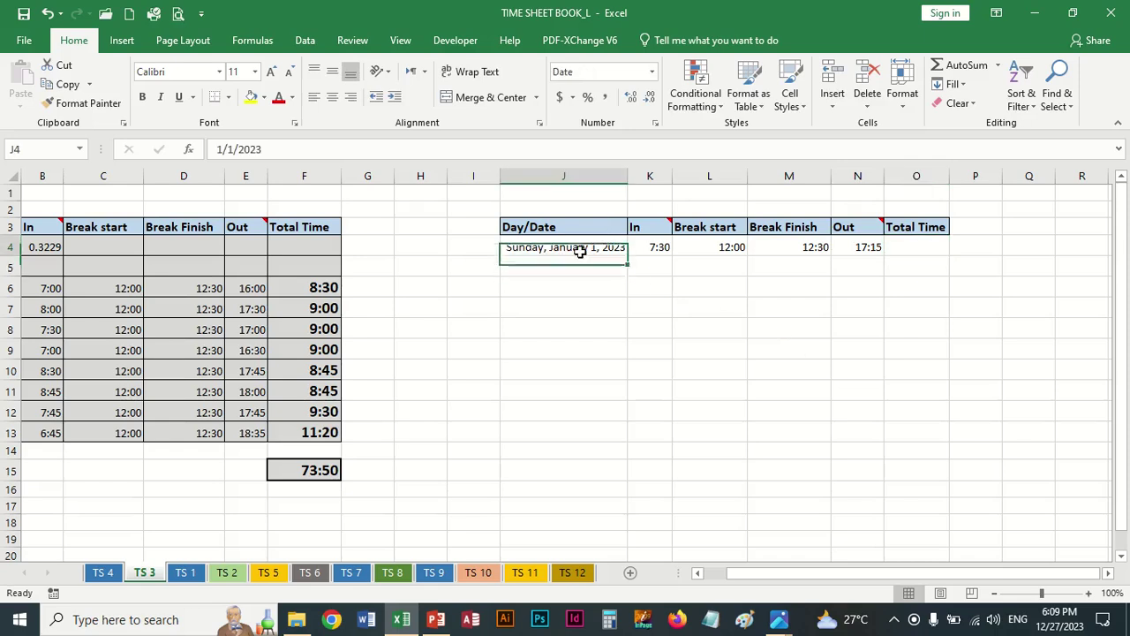
left_click(230, 149)
key("BackSpace")
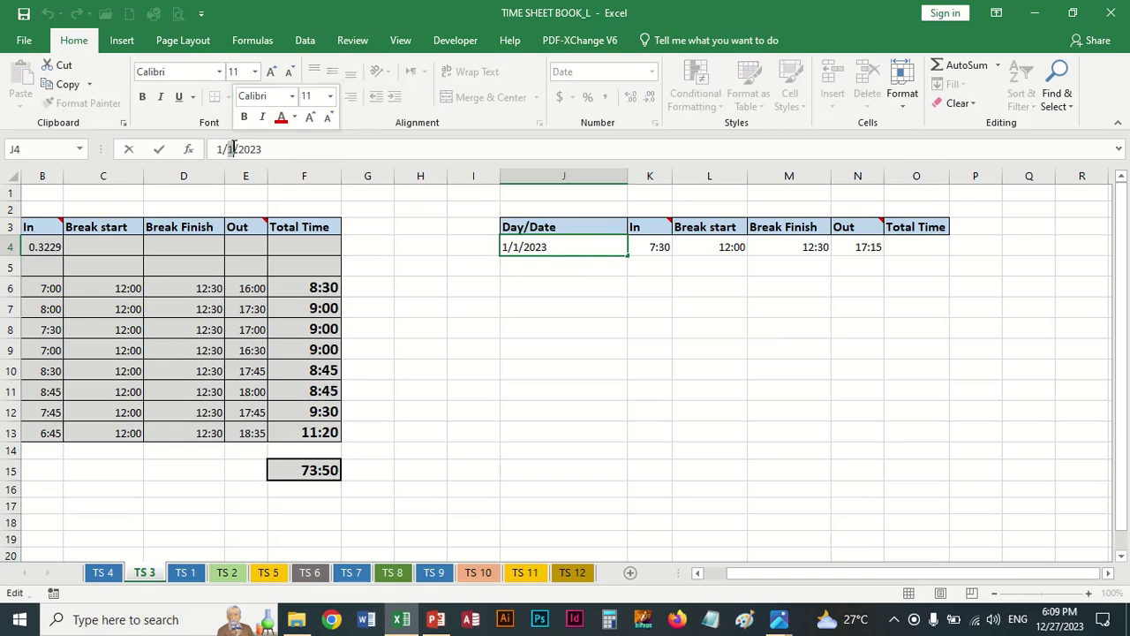
type("3")
left_click(583, 363)
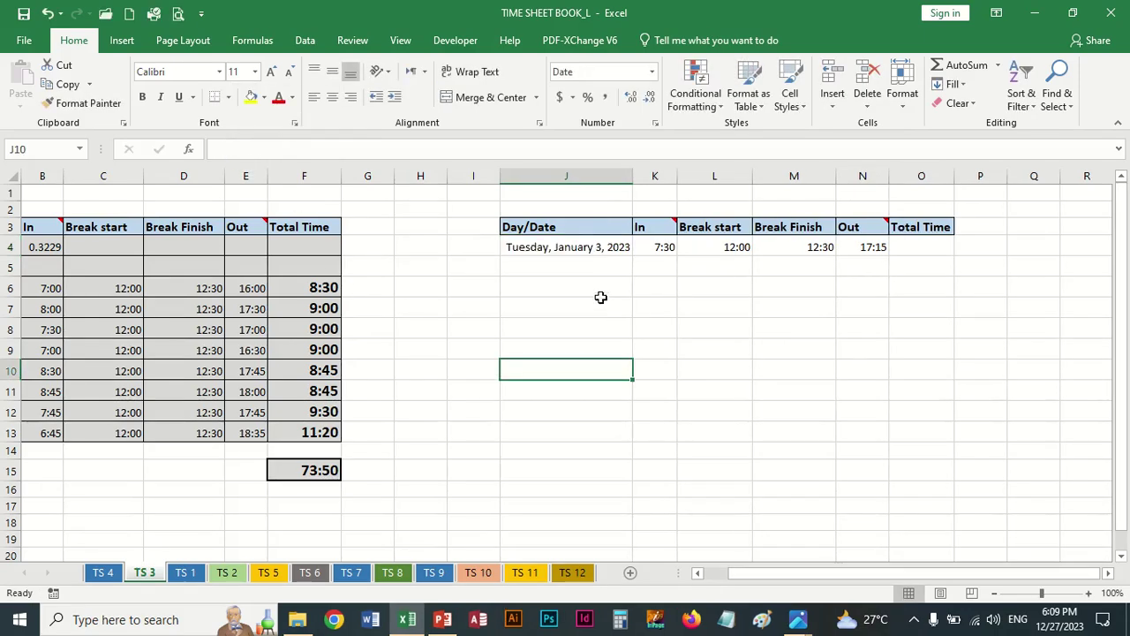
left_click(603, 251)
left_click_drag(631, 255, 632, 314)
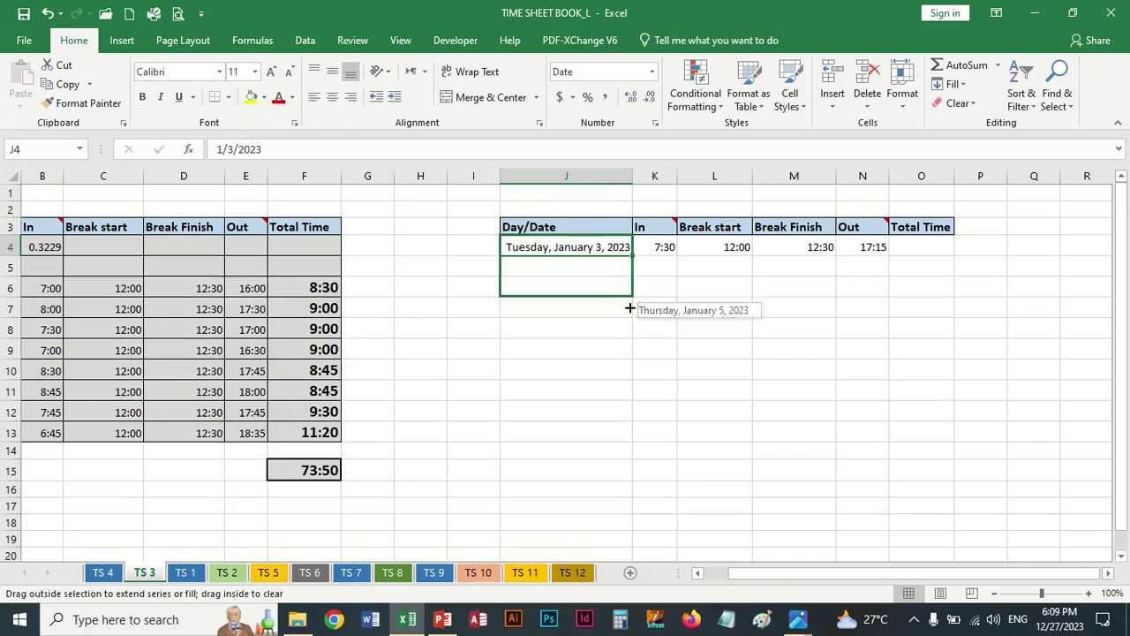
double_click(632, 177)
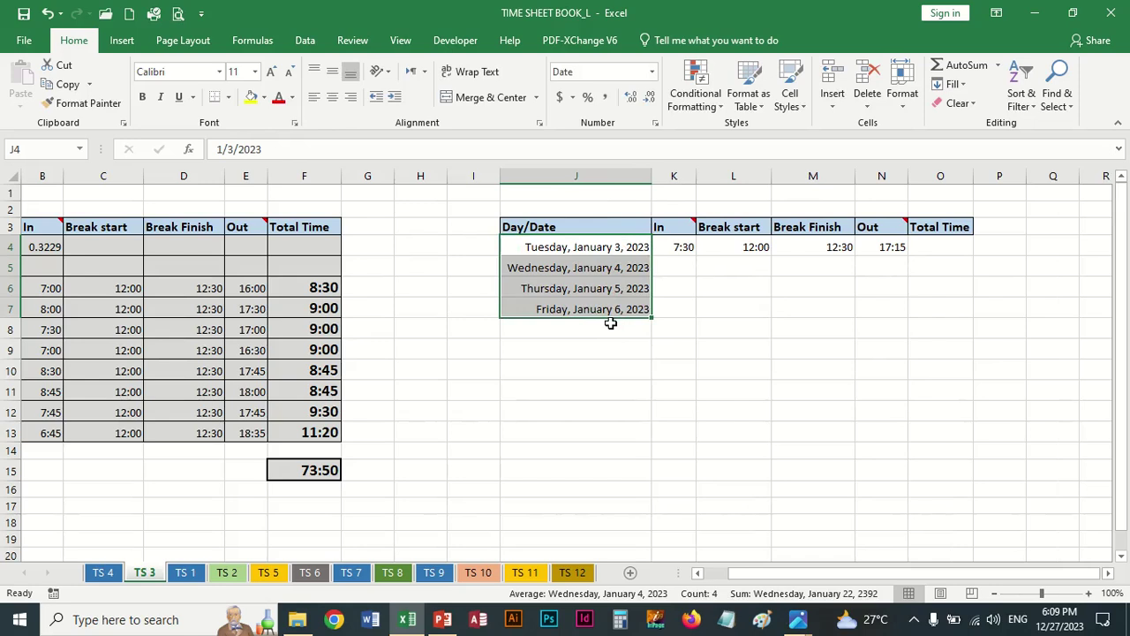
Fill Wednesday's row: In 8:00, break times copied from Tuesday, Out 18:00
left_click(673, 267)
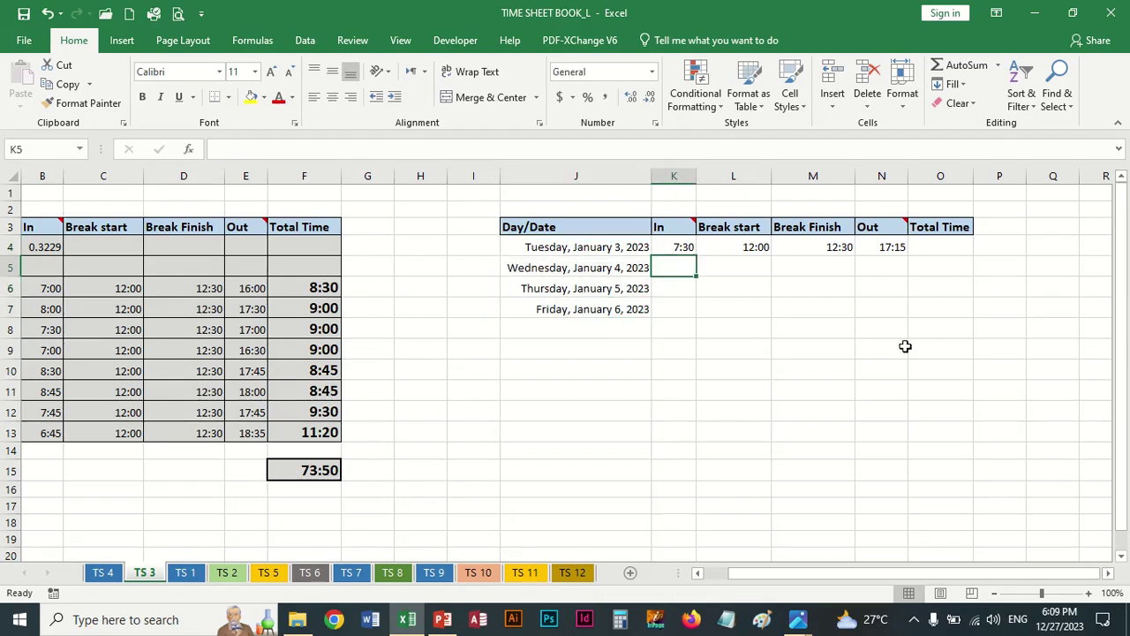
type("8:")
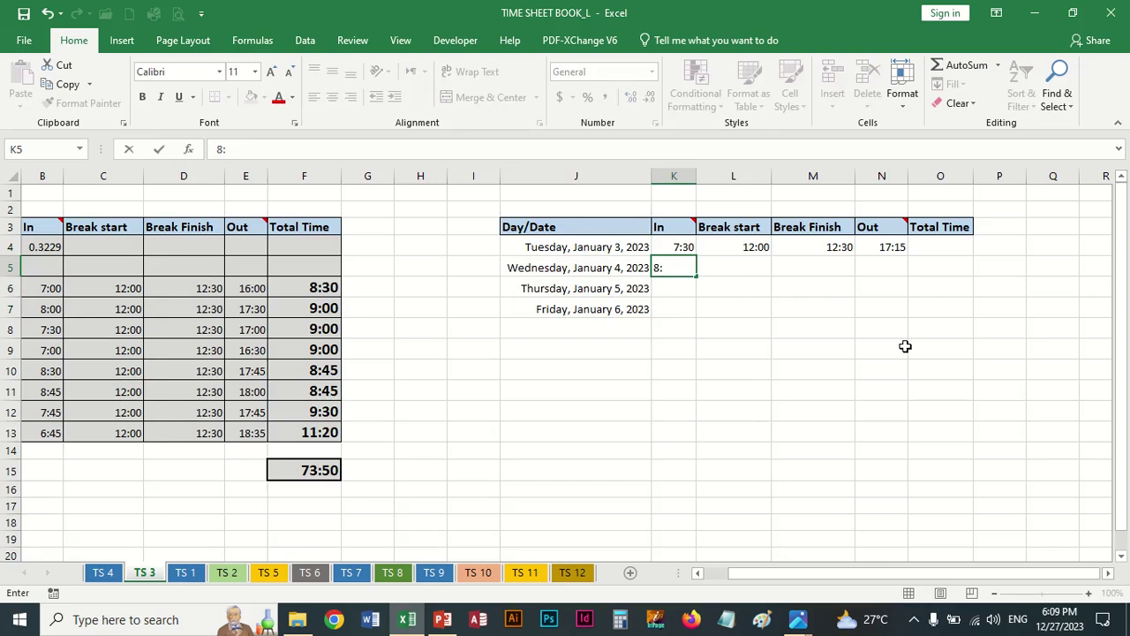
type("0")
key("Tab")
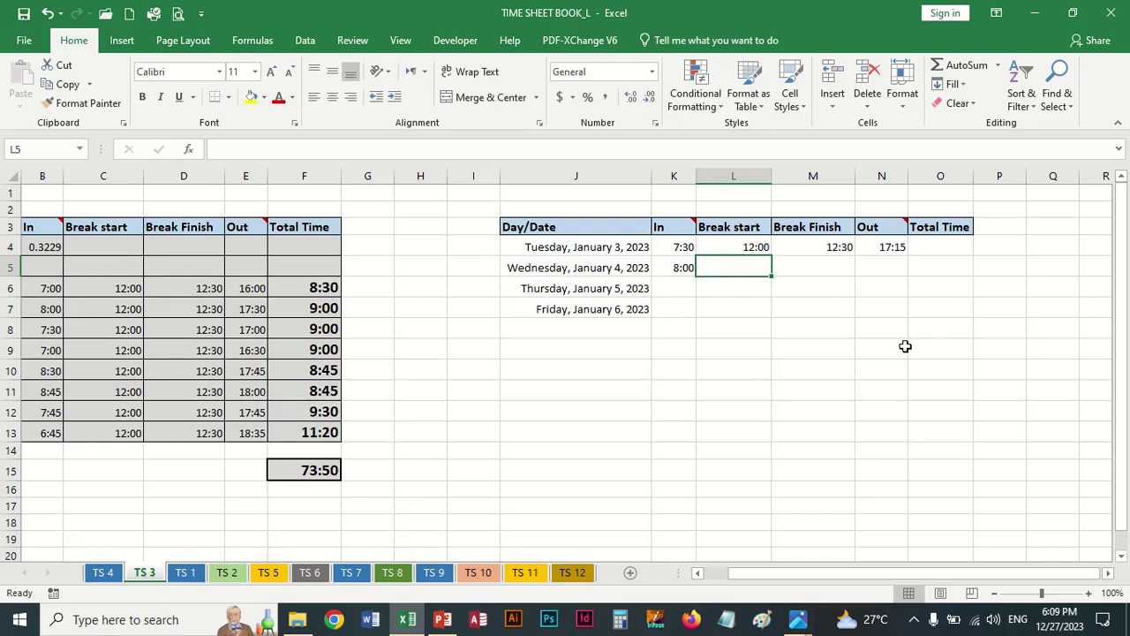
left_click(768, 247)
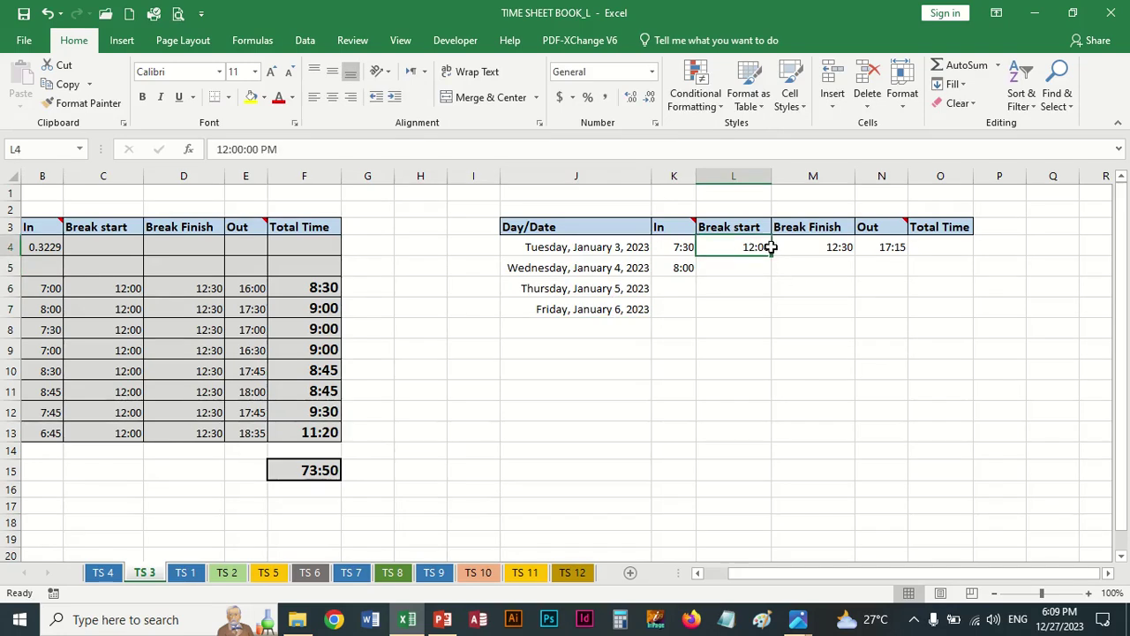
left_click_drag(770, 248, 793, 248)
key("ctrl+c")
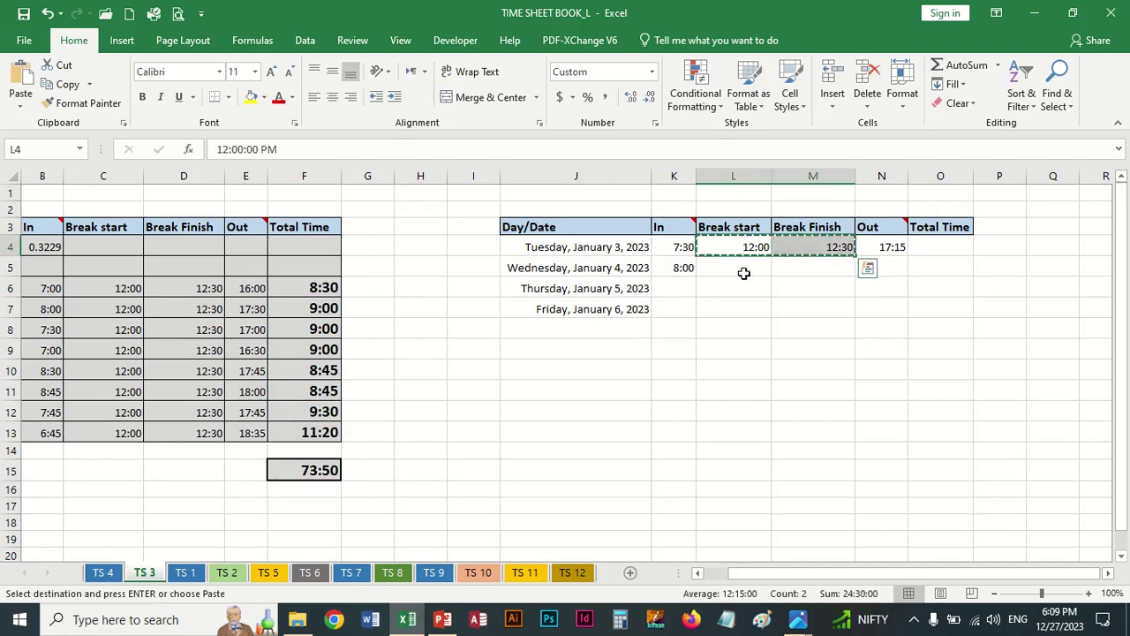
left_click(741, 270)
key("ctrl+v")
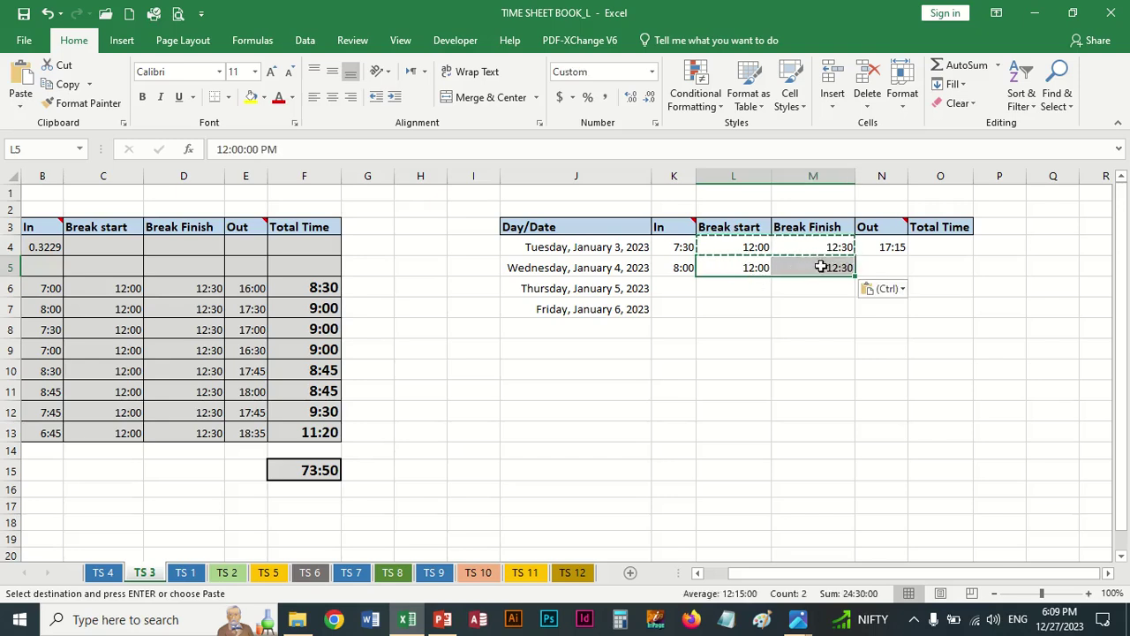
left_click(873, 267)
key("Escape")
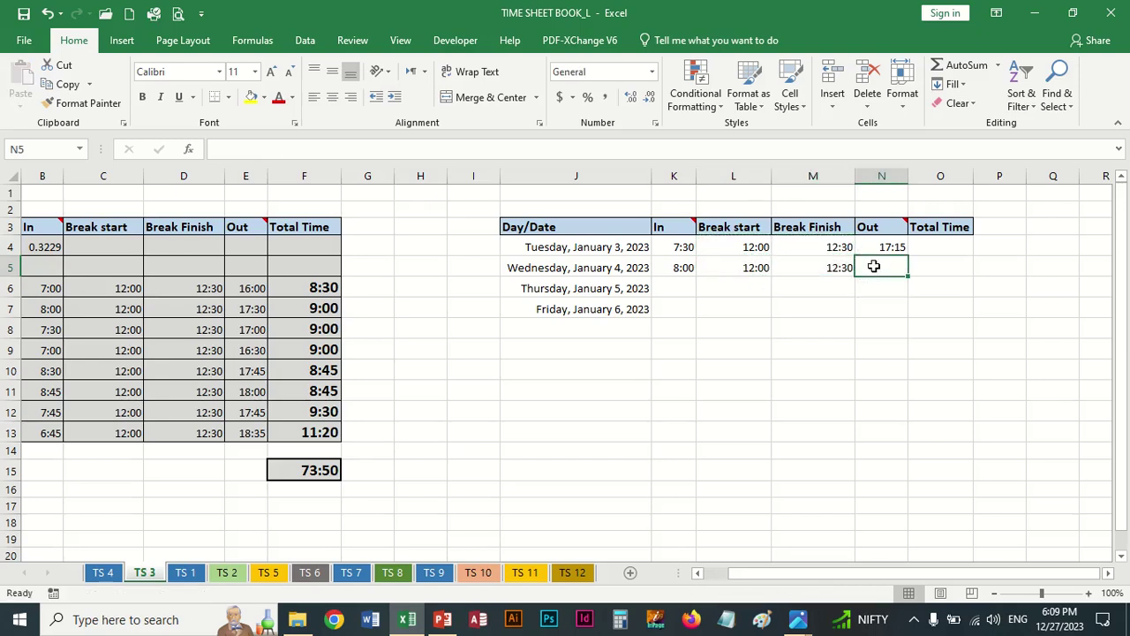
type("18")
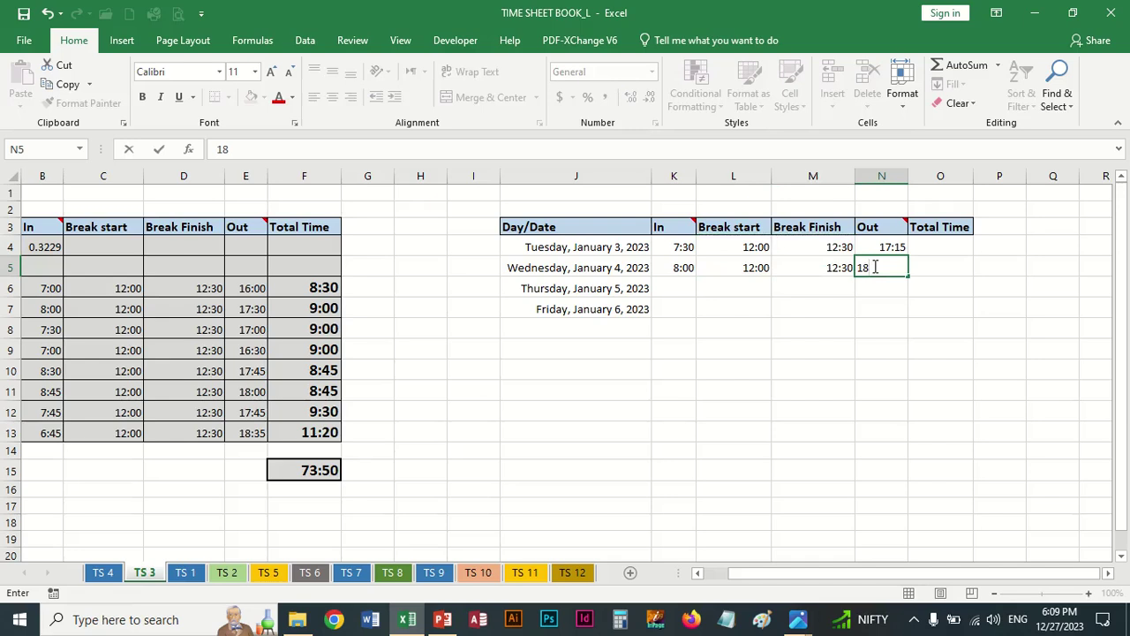
type(":00")
key("Return")
Fill Thursday's row: In 7:45, break times copied from Wednesday, Out 16:45
key("Left")
key("Left")
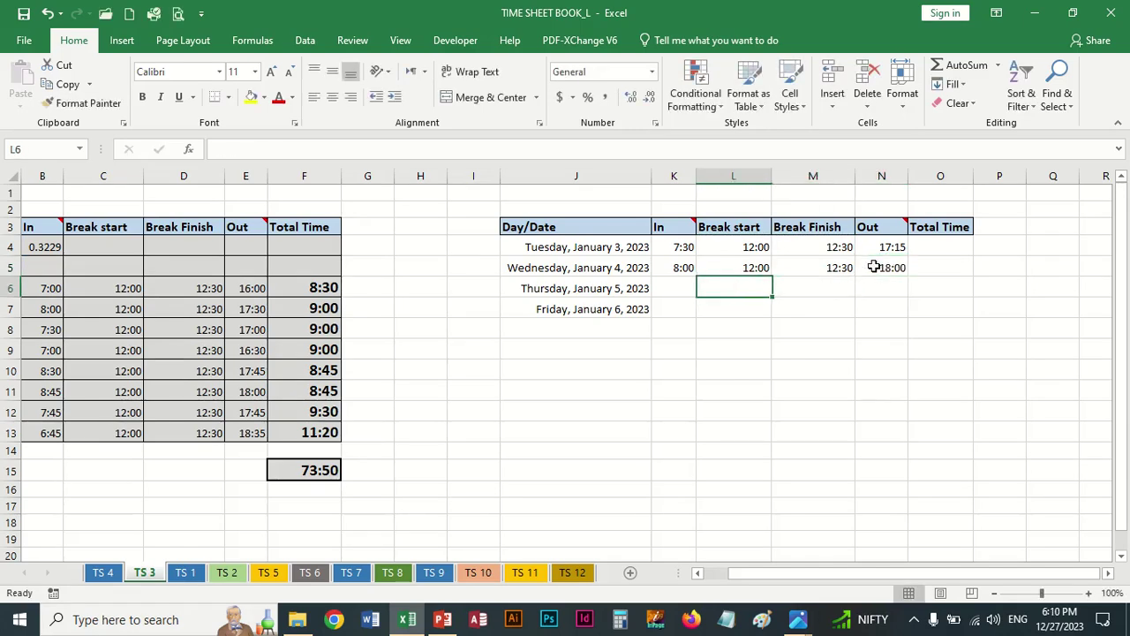
key("Left")
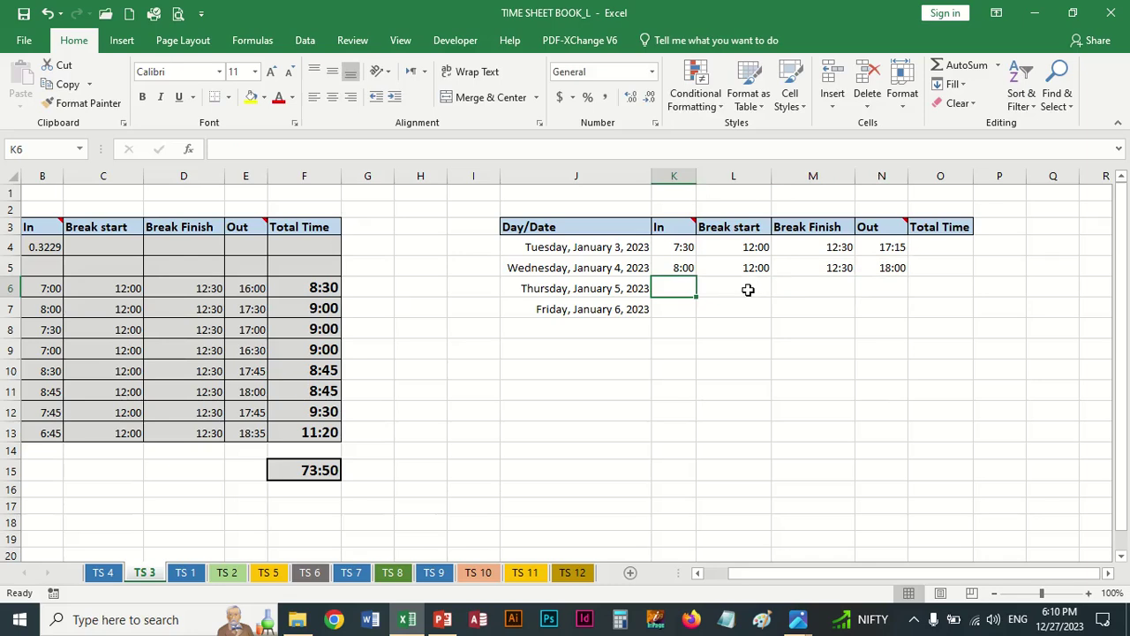
type("7")
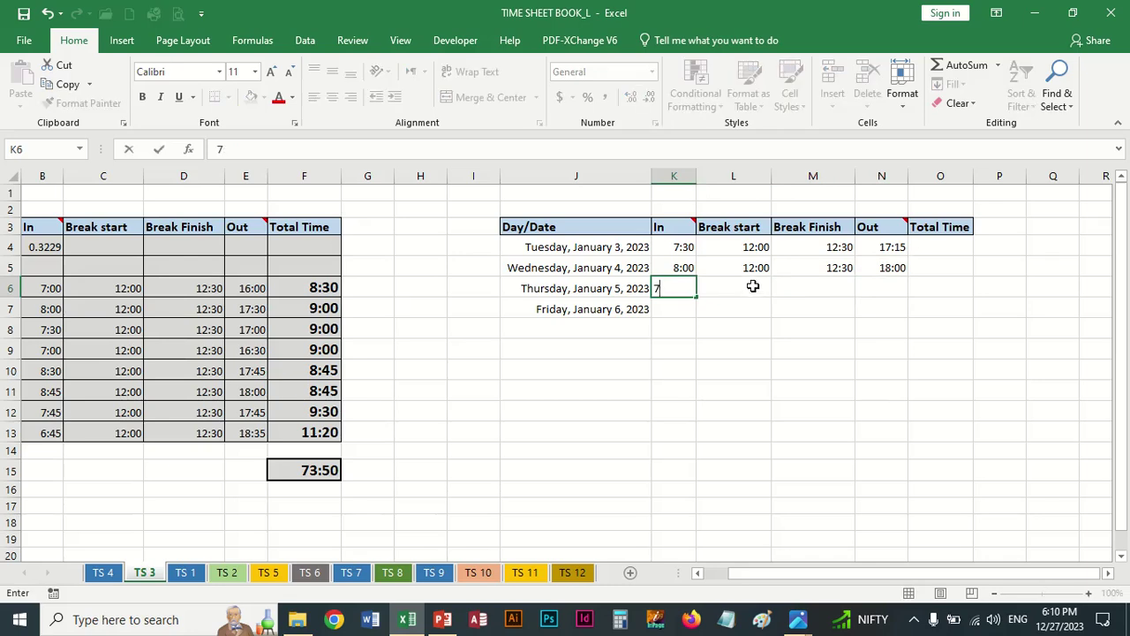
type(":45")
left_click(752, 286)
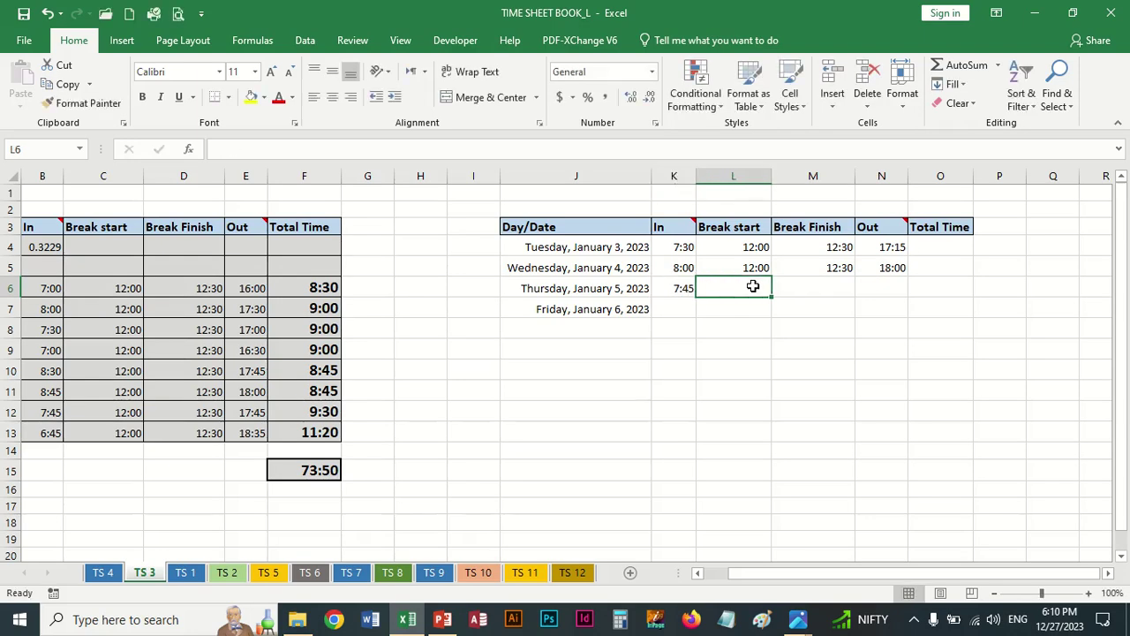
left_click_drag(755, 268, 801, 267)
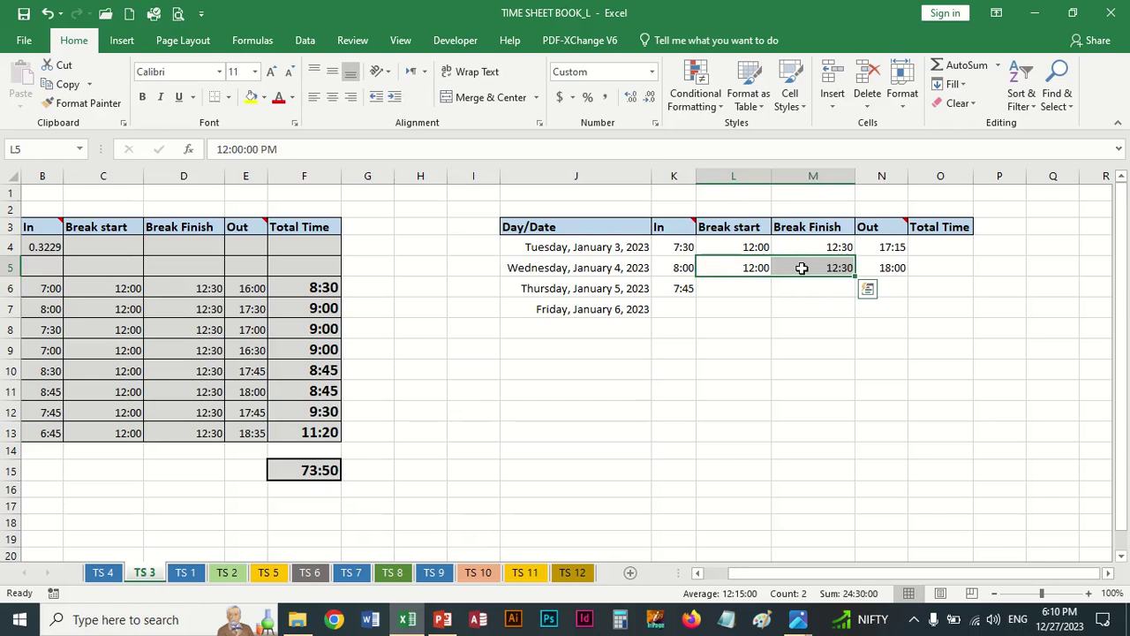
key("ctrl+c")
left_click(752, 288)
key("ctrl+v")
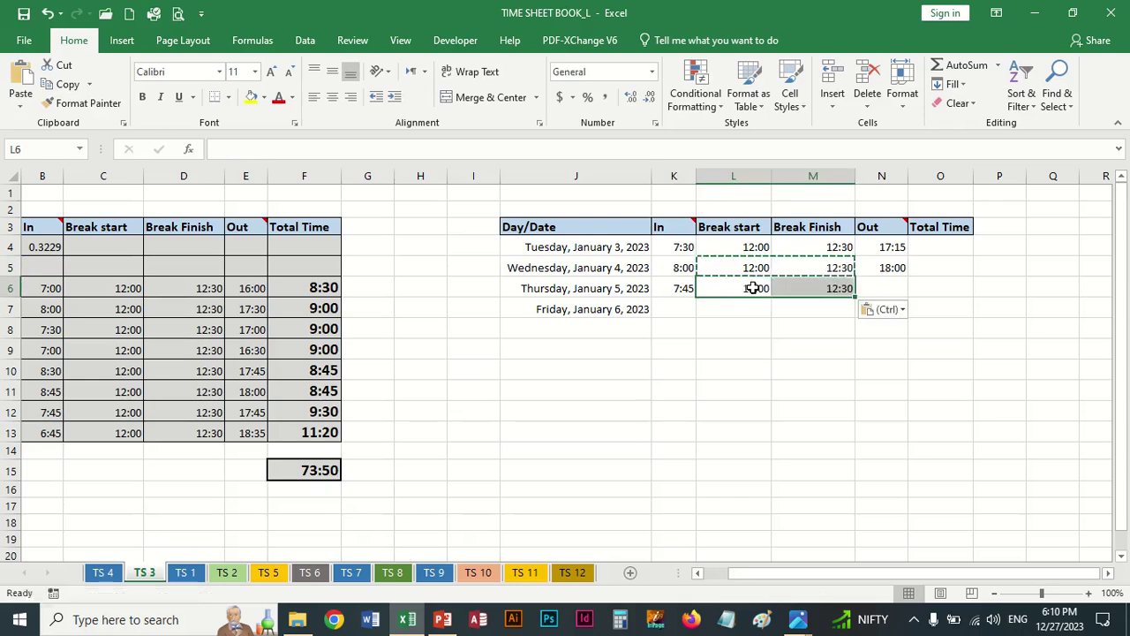
key("Escape")
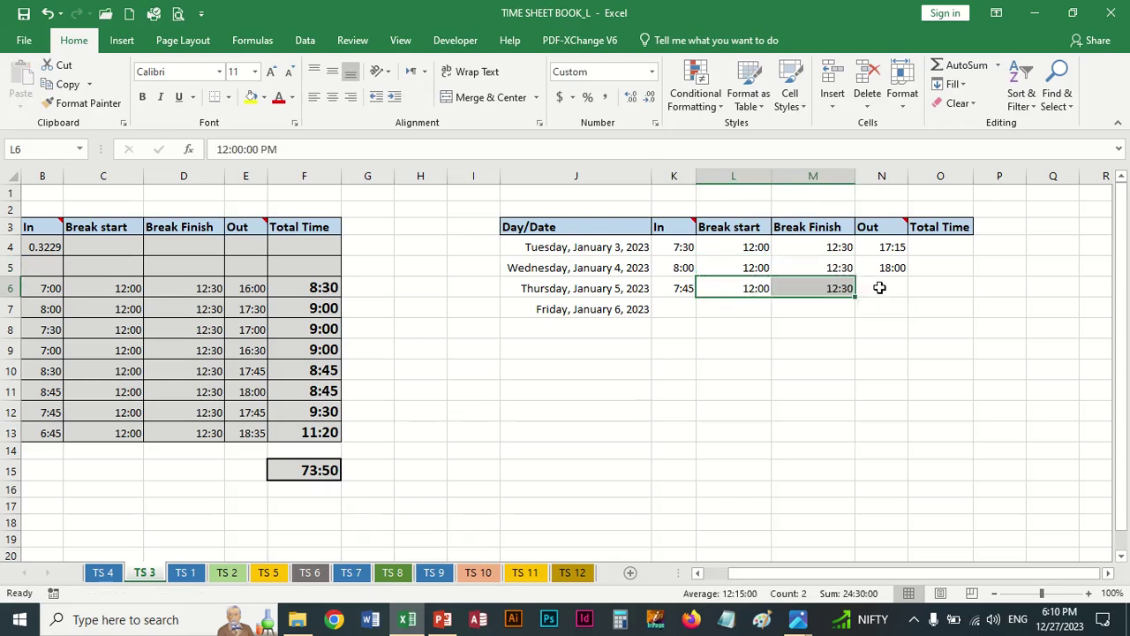
left_click(880, 288)
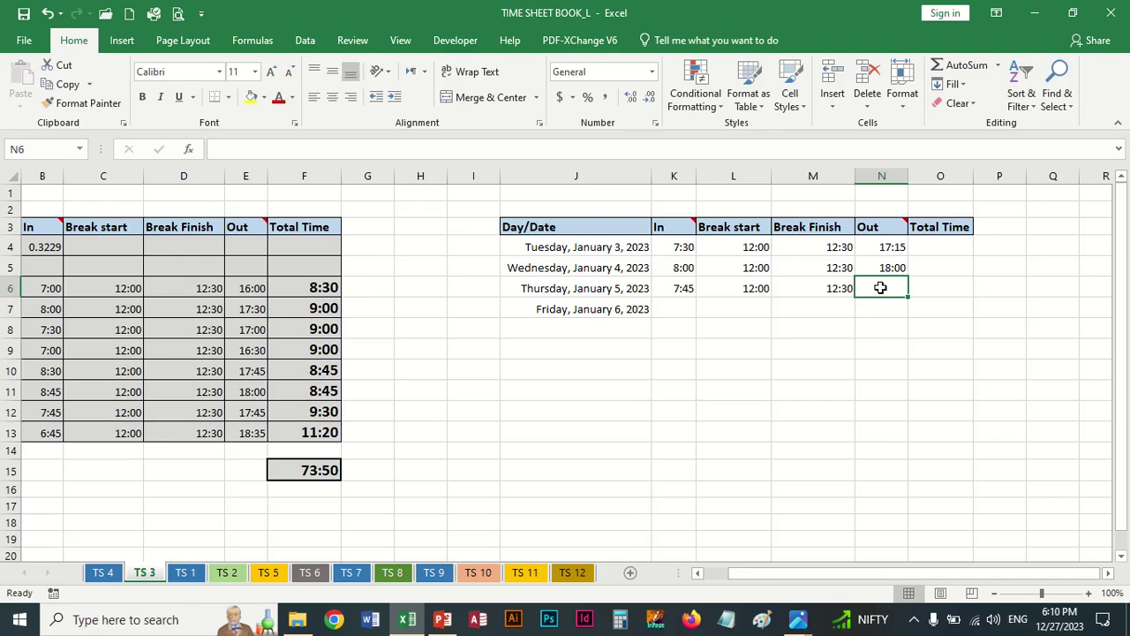
type("16")
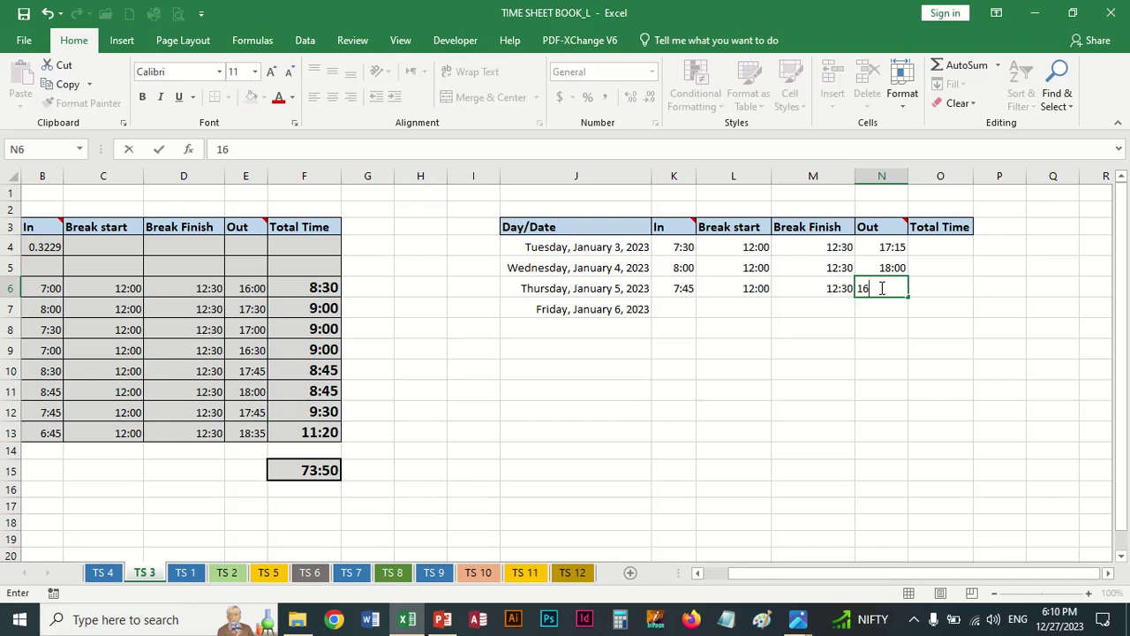
type(":45")
key("Return")
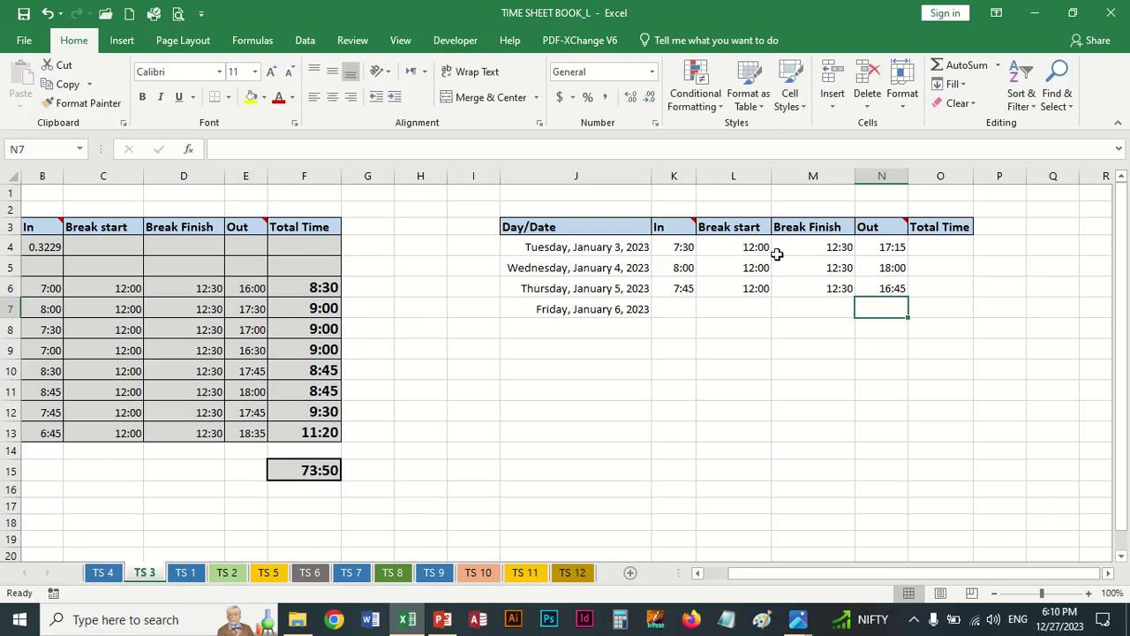
left_click(748, 324)
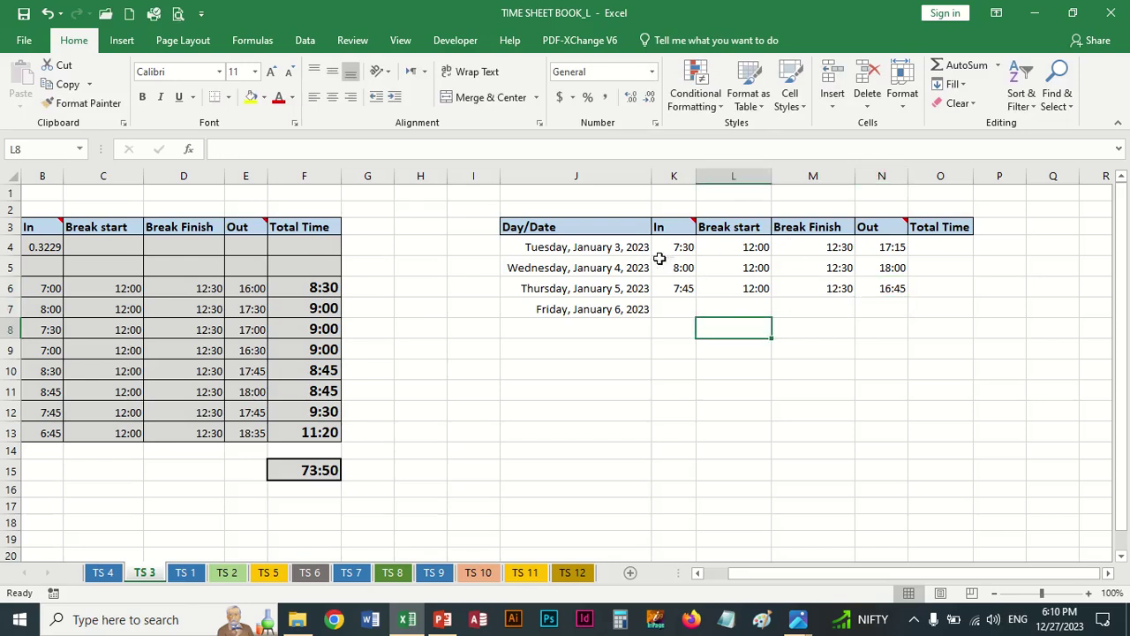
left_click(936, 248)
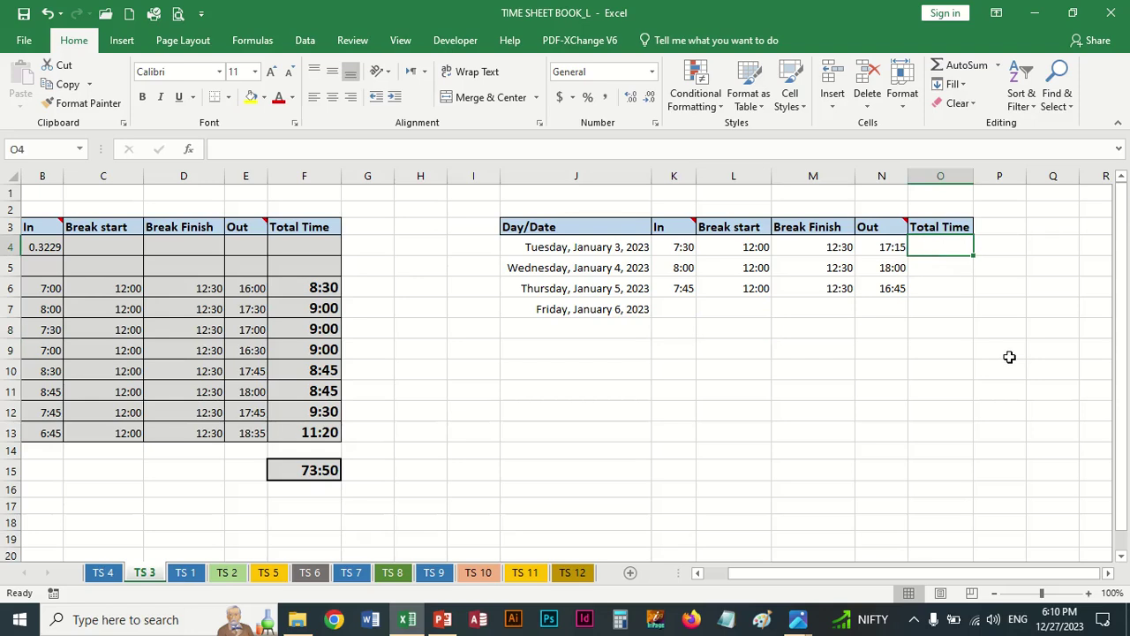
Enter =N4-M4+L4-K4 in O4 so Tuesday's total time shows 9:15
type("=")
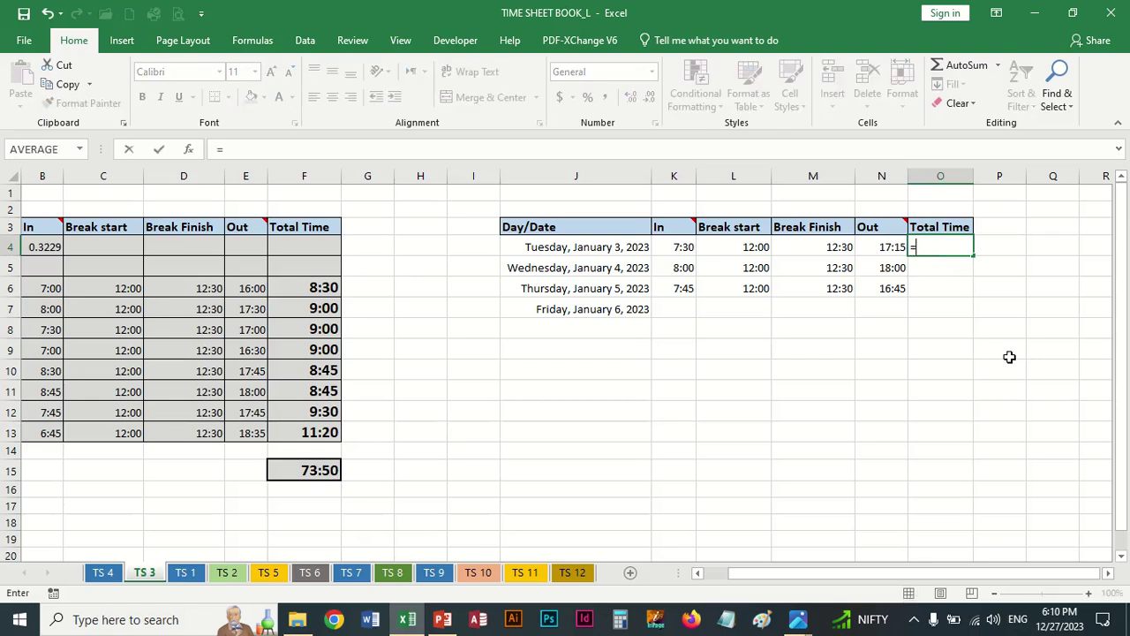
key("Left")
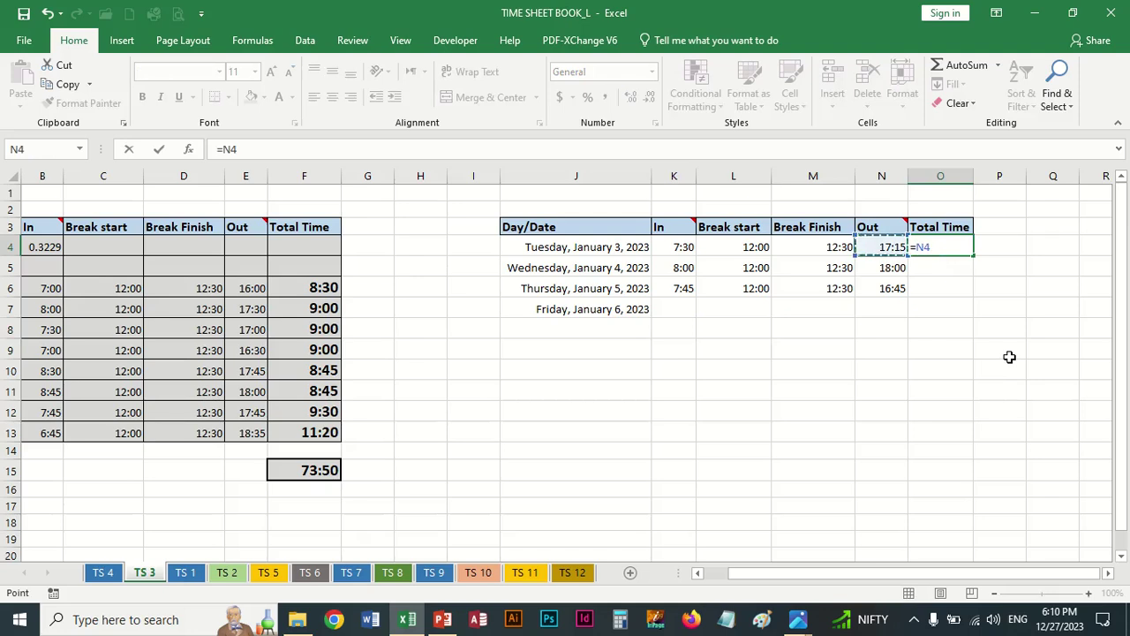
type("-")
key("Left")
key("Left")
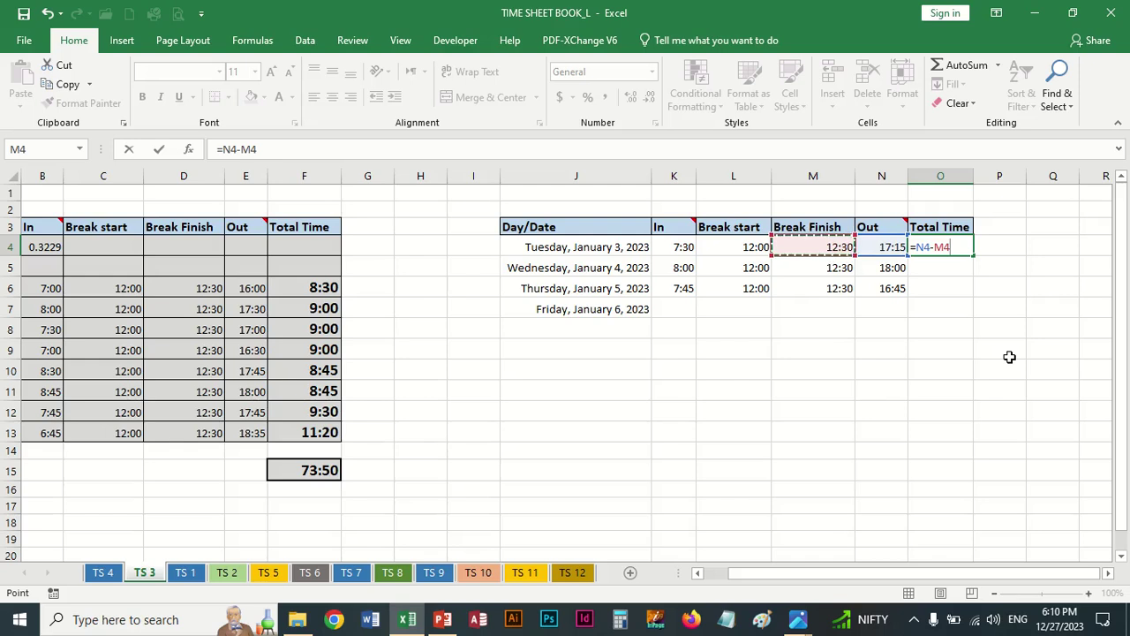
type("+")
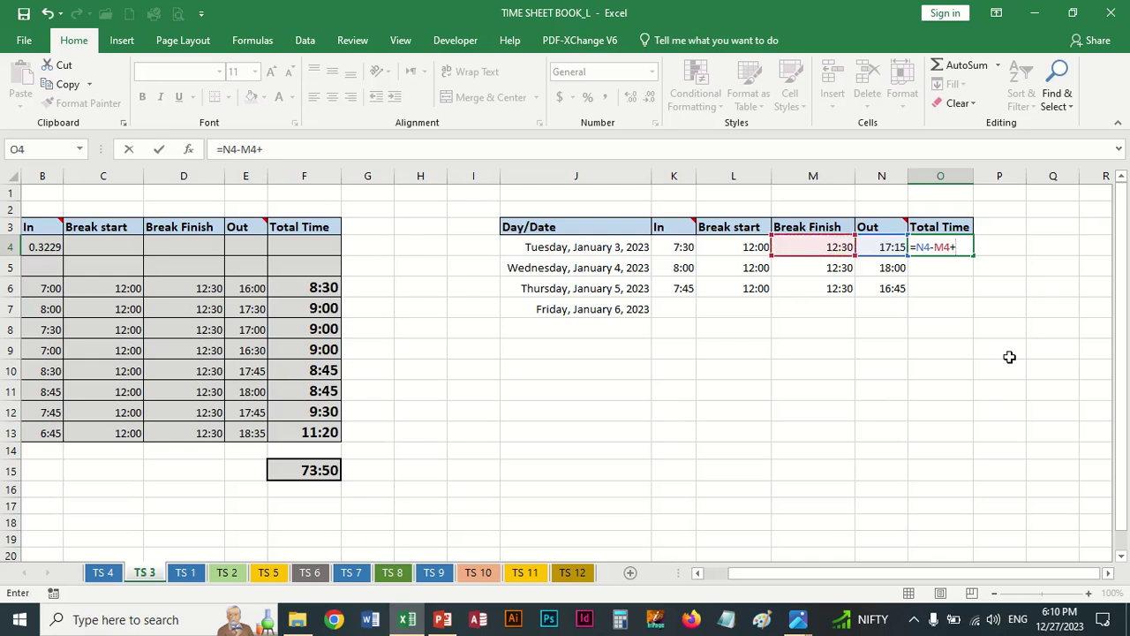
key("Left")
key("Left")
key("Left")
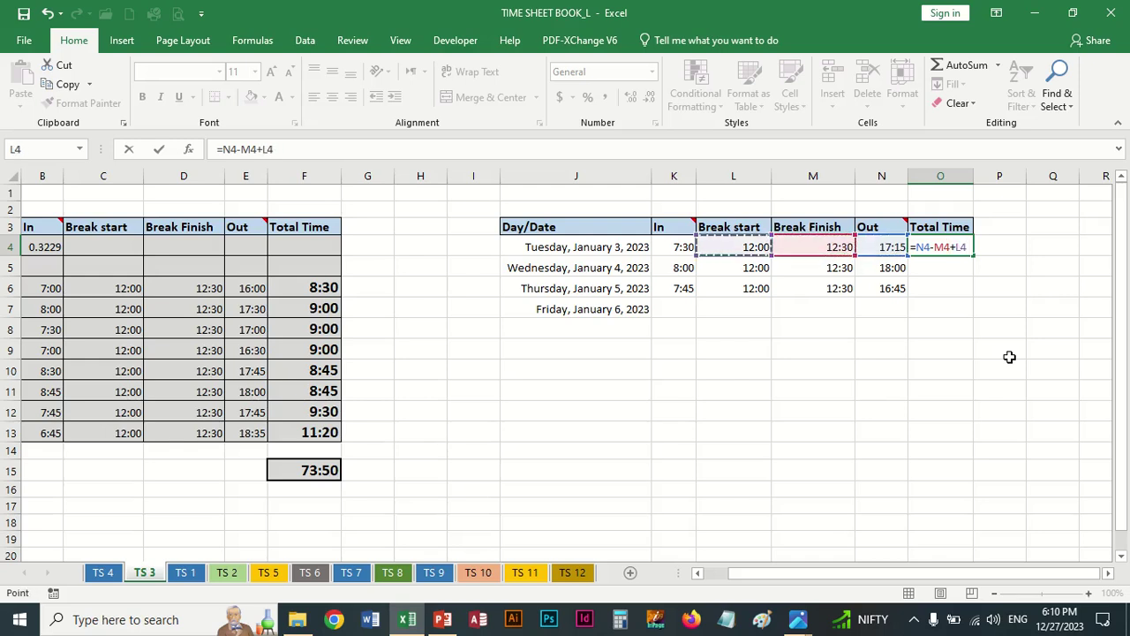
type("-")
key("Left")
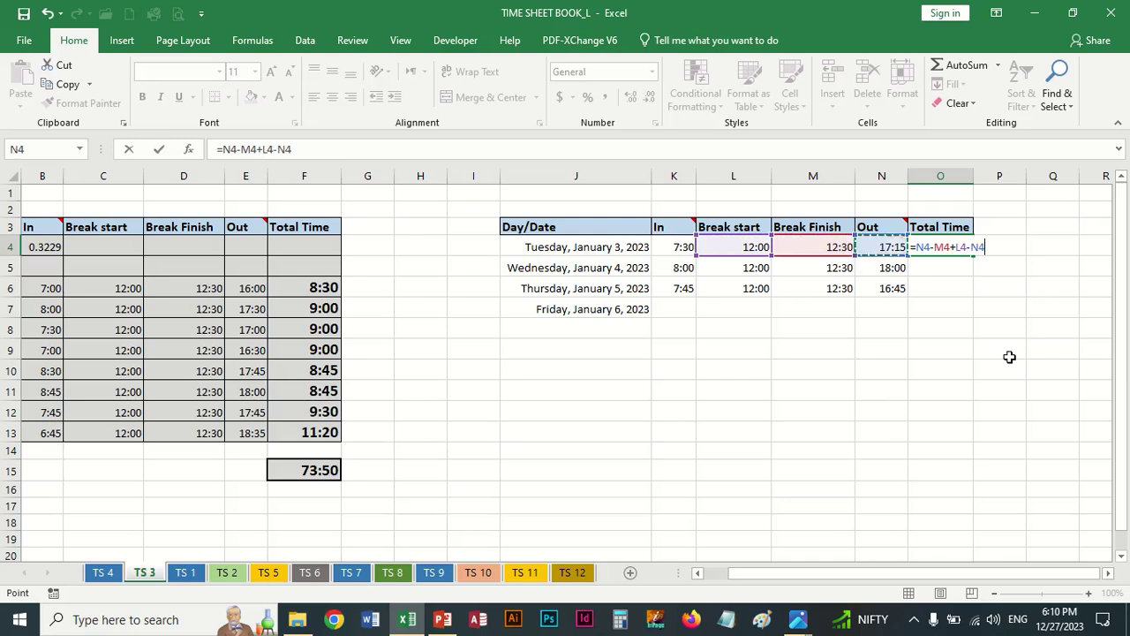
key("Left")
key("Left")
key("Left")
key("Return")
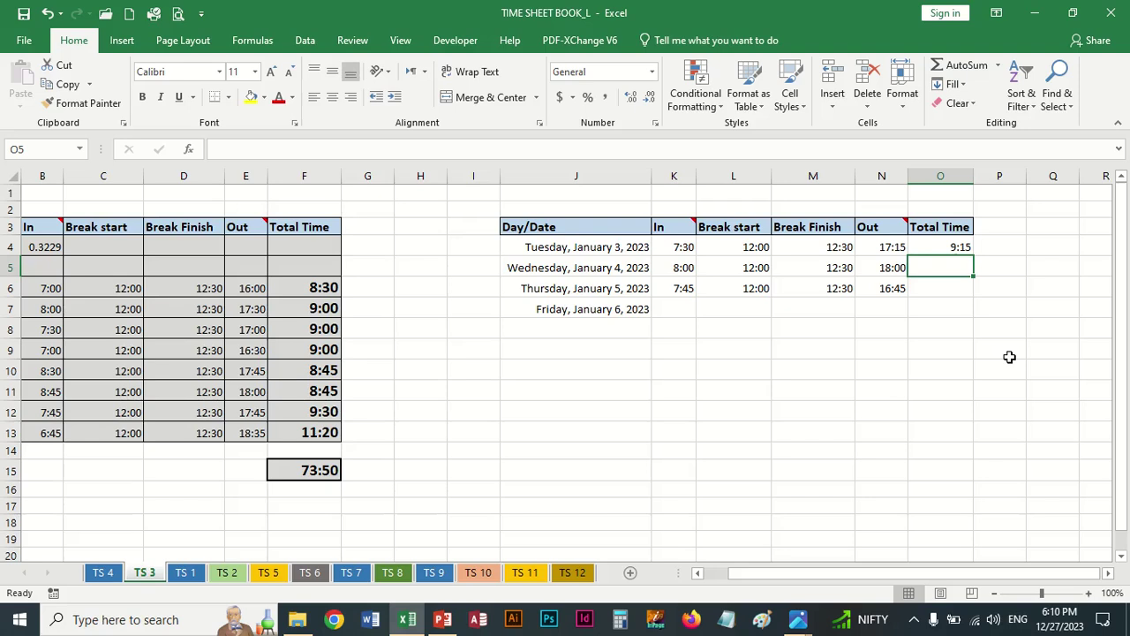
Enter =N5-M5+L5-K5 in O5 so Wednesday's total time shows 9:30
type("=")
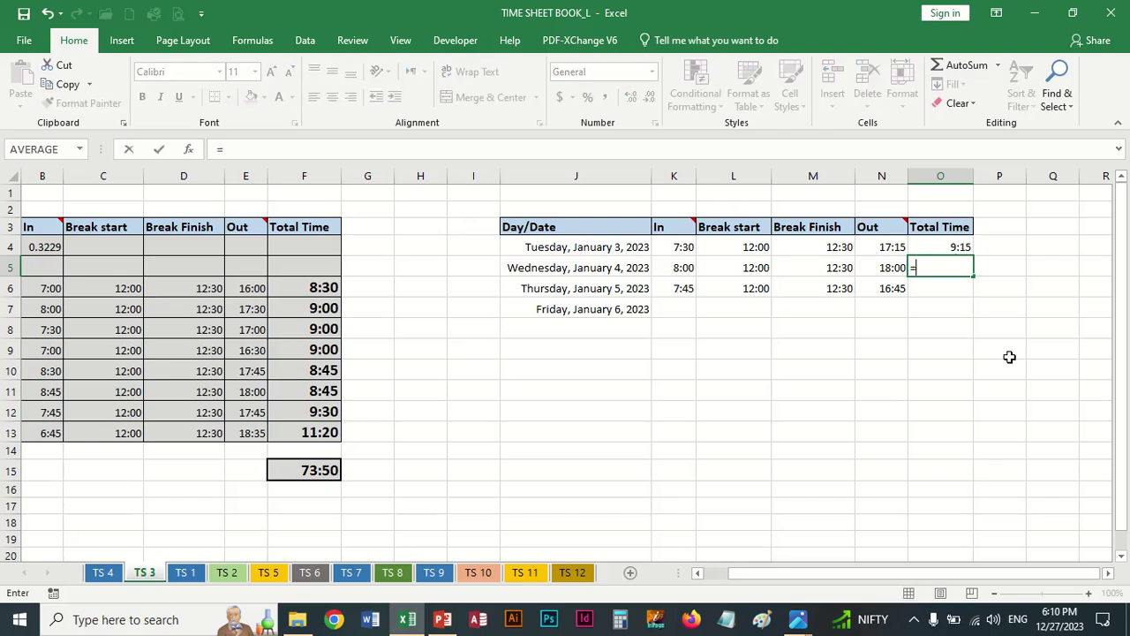
key("Left")
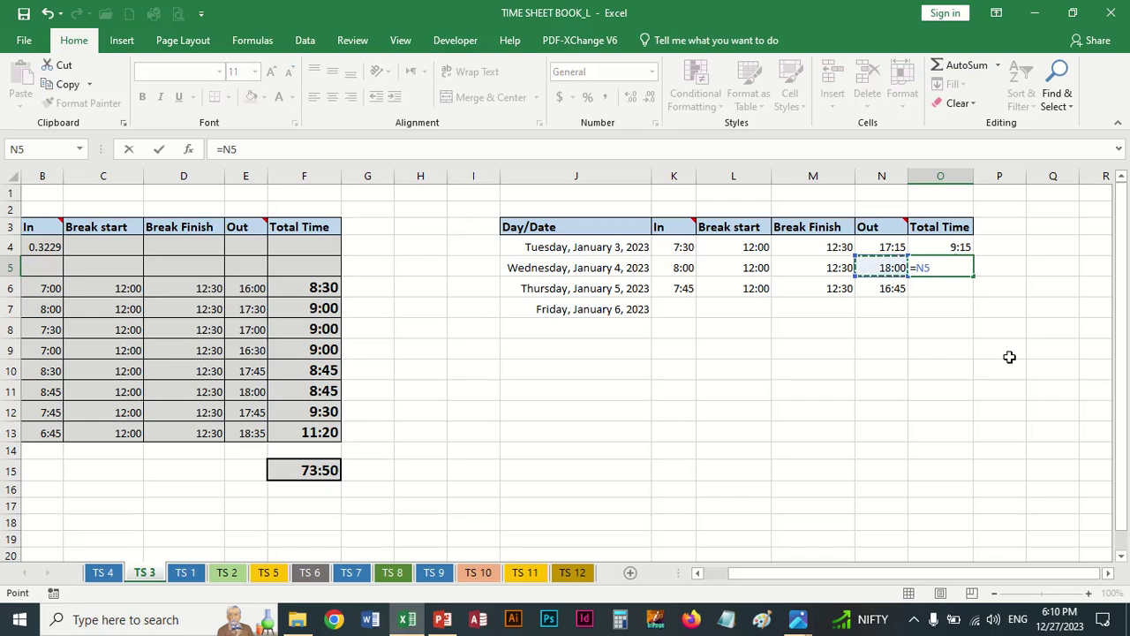
type("-")
key("Left")
key("Left")
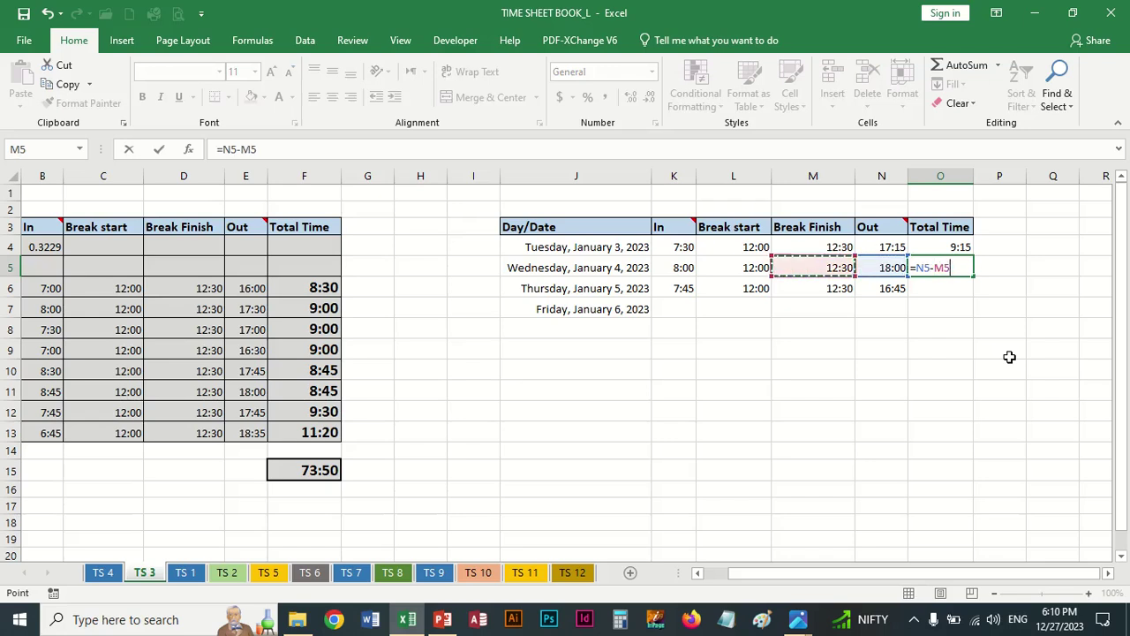
type("+")
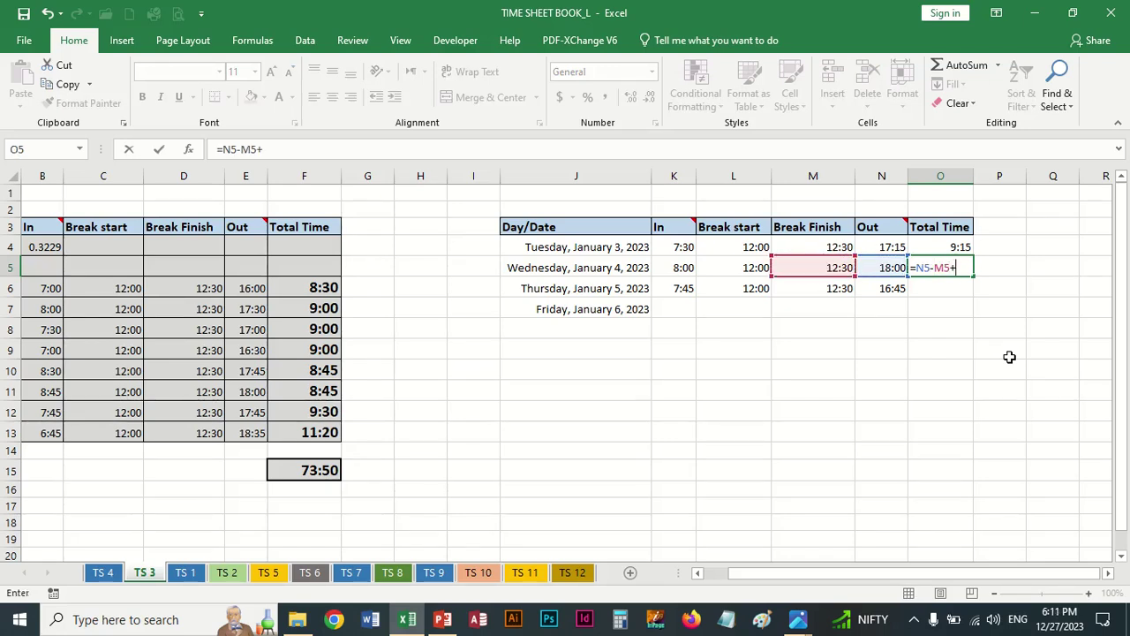
key("Left")
key("Left")
key("Left")
type("-")
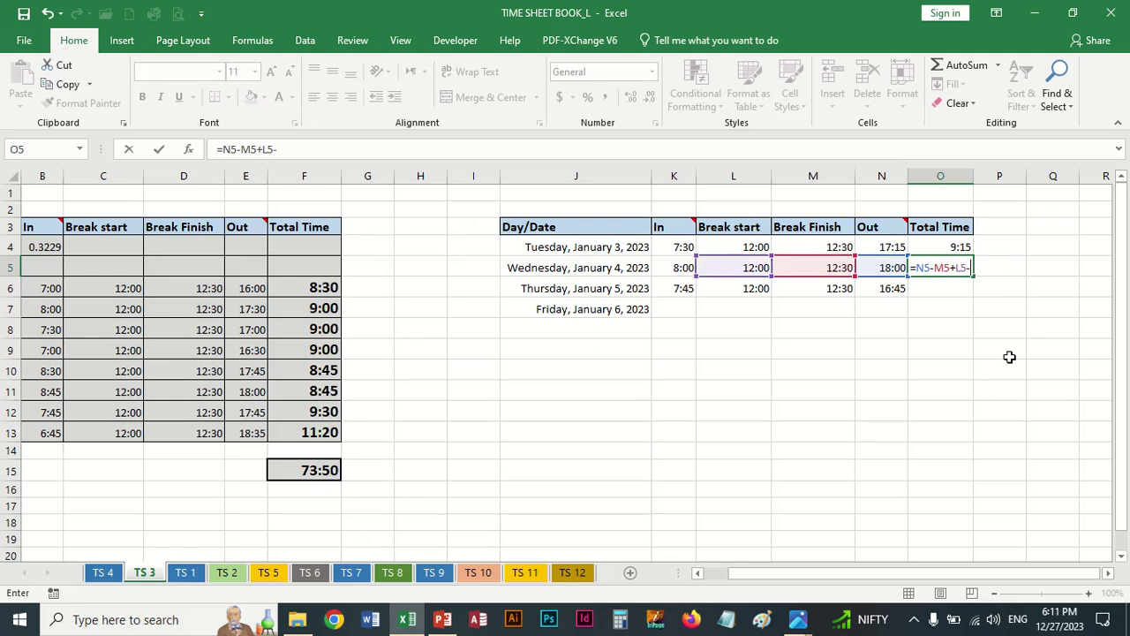
key("Left")
key("Left")
key("Left")
key("Left")
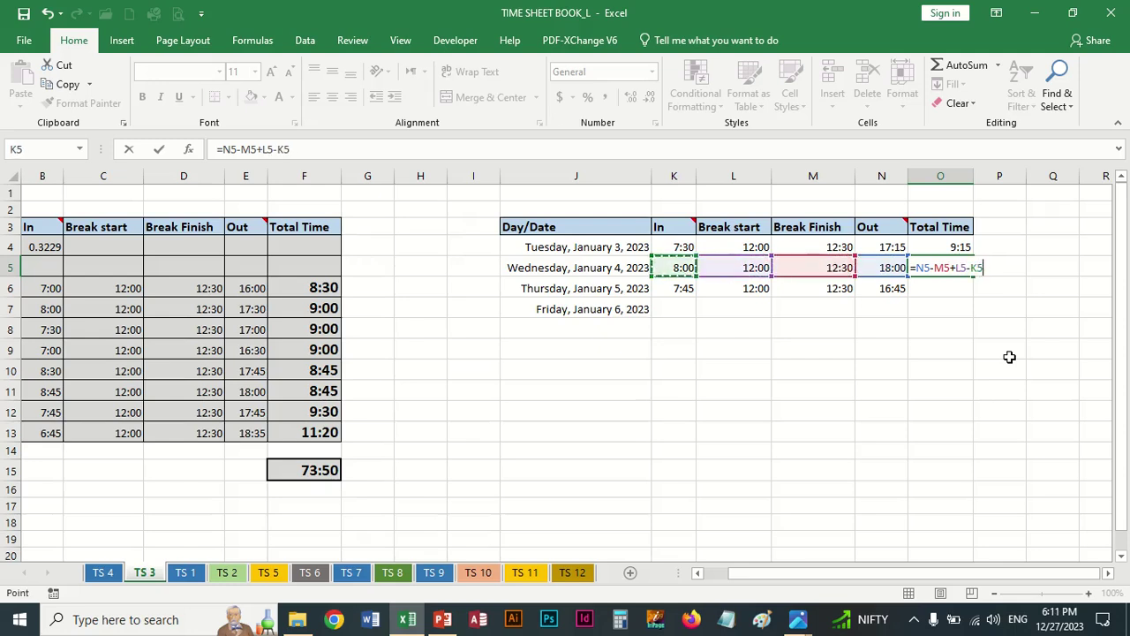
key("Return")
key("Return")
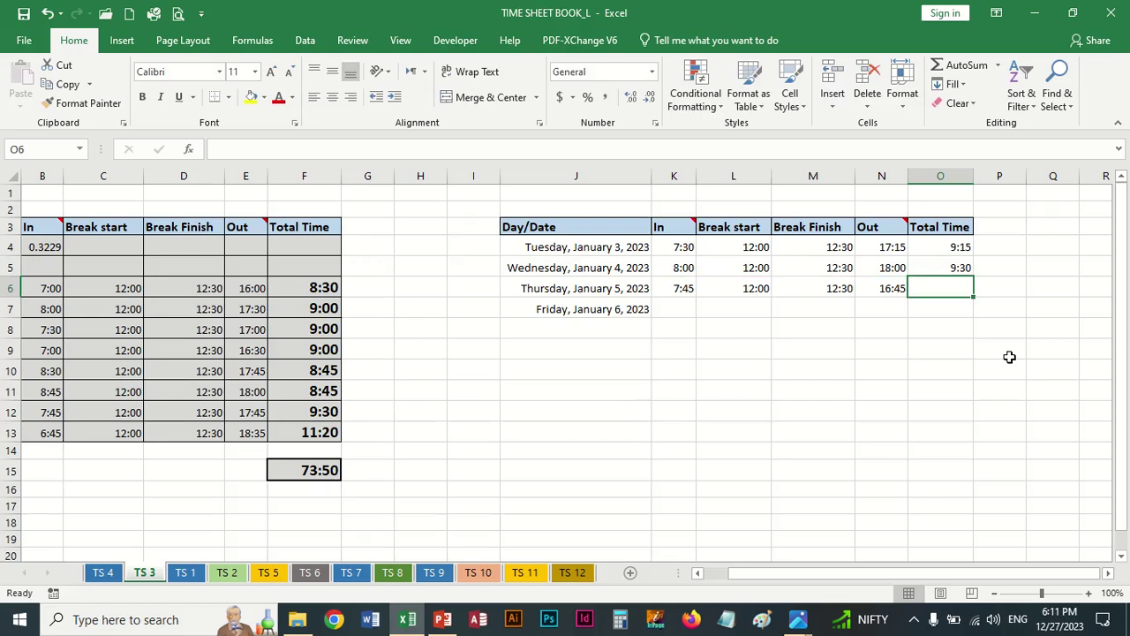
Fill O5's formula down to Thursday (8:30) and replace O7 with =SUM(O4:O6), showing 3:15
left_click(934, 269)
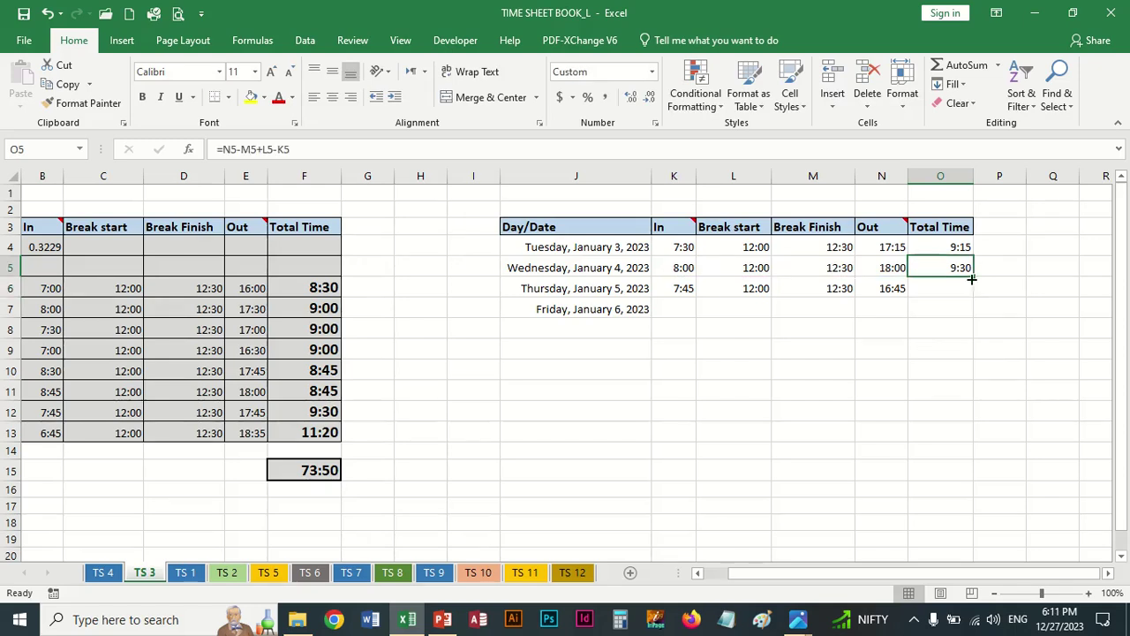
left_click_drag(971, 279, 996, 325)
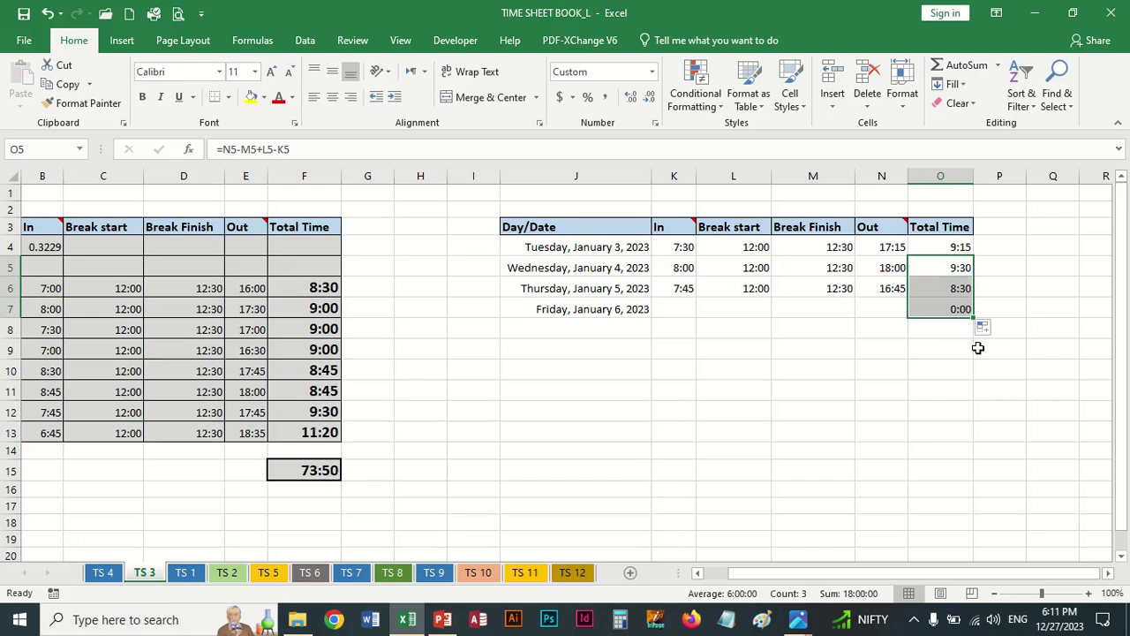
left_click(944, 311)
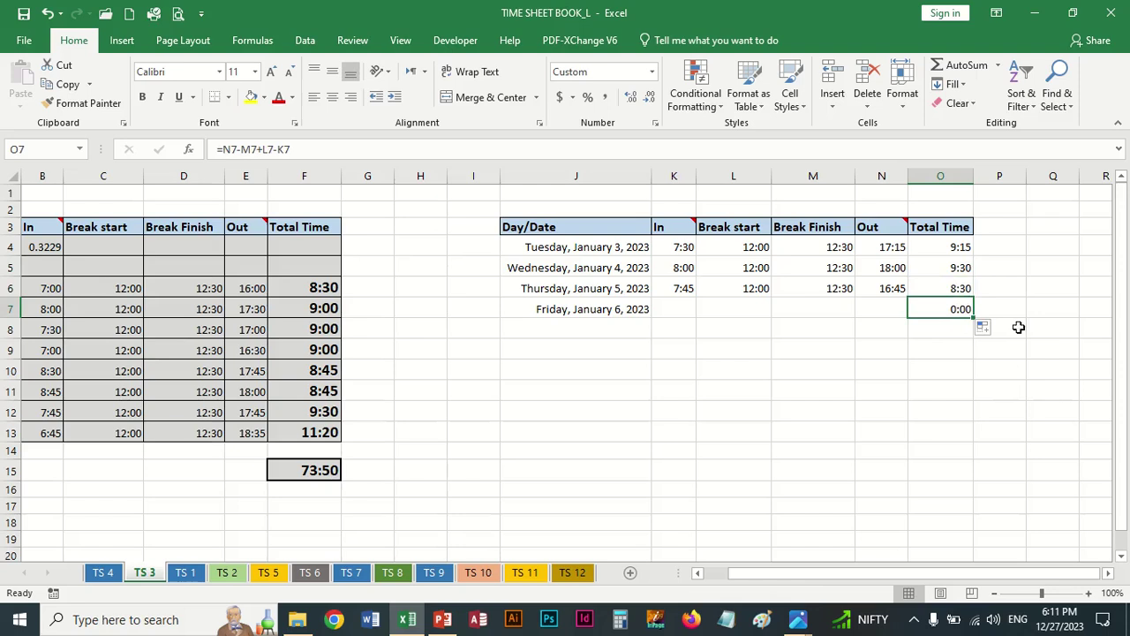
key("alt+equal")
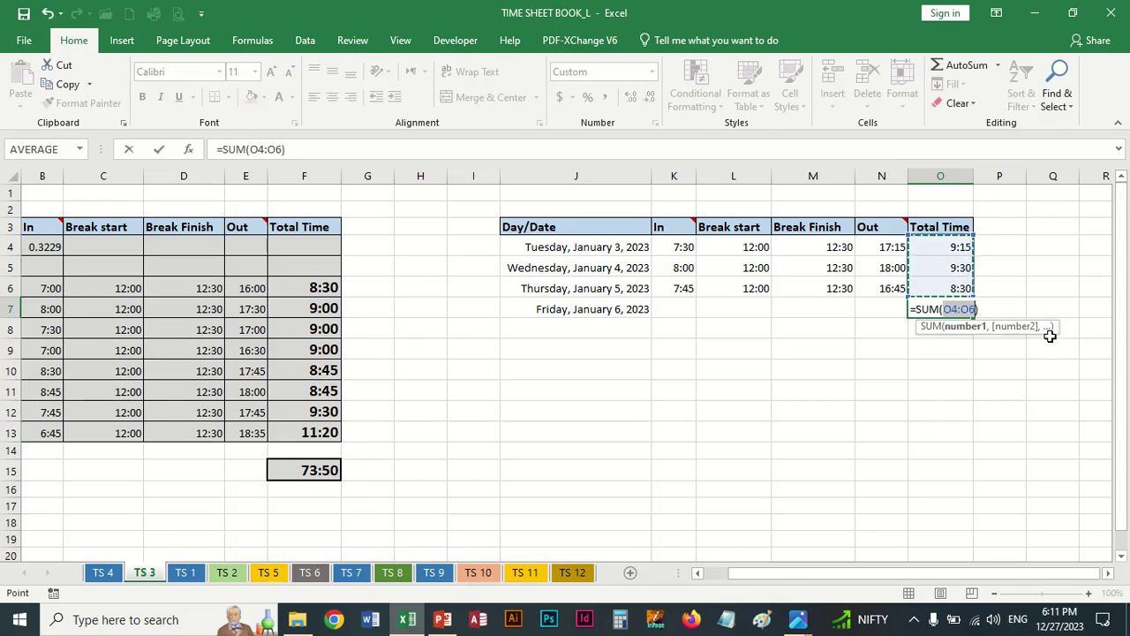
key("Return")
left_click(949, 314)
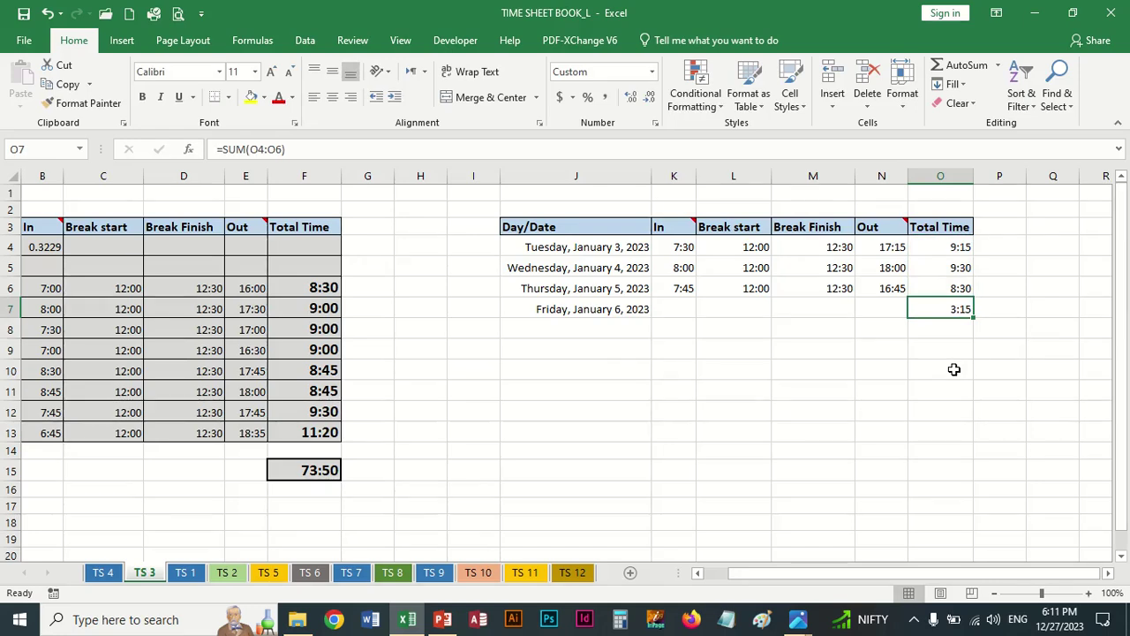
In Format Cells for O7, pick the Custom [h]:mm type, previewing 27:15
key("ctrl+1")
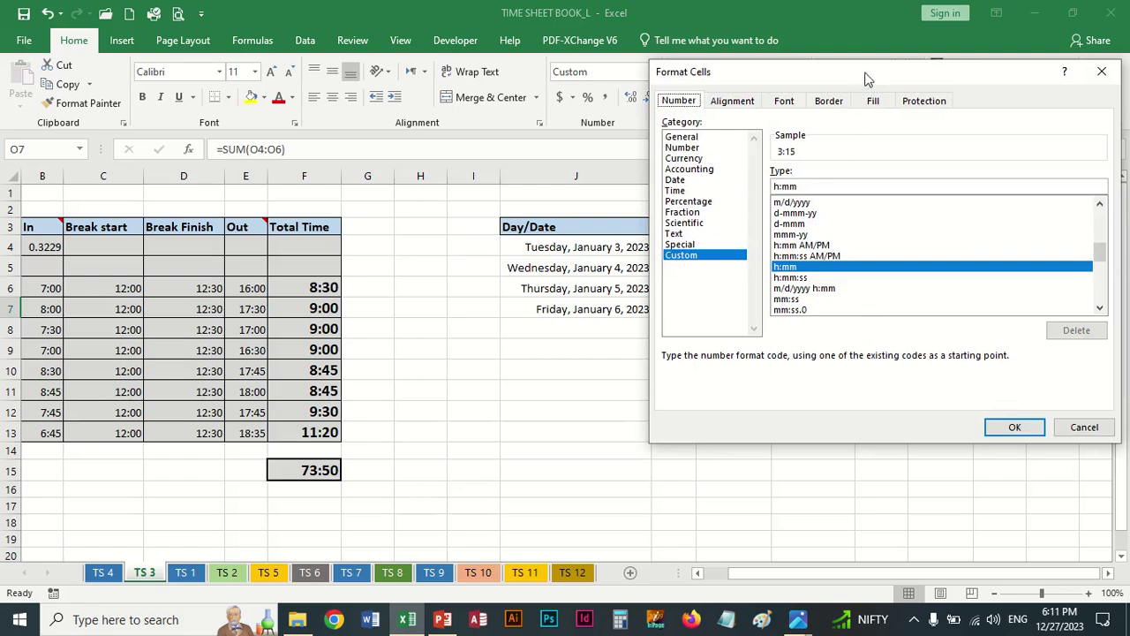
left_click_drag(870, 83, 454, 83)
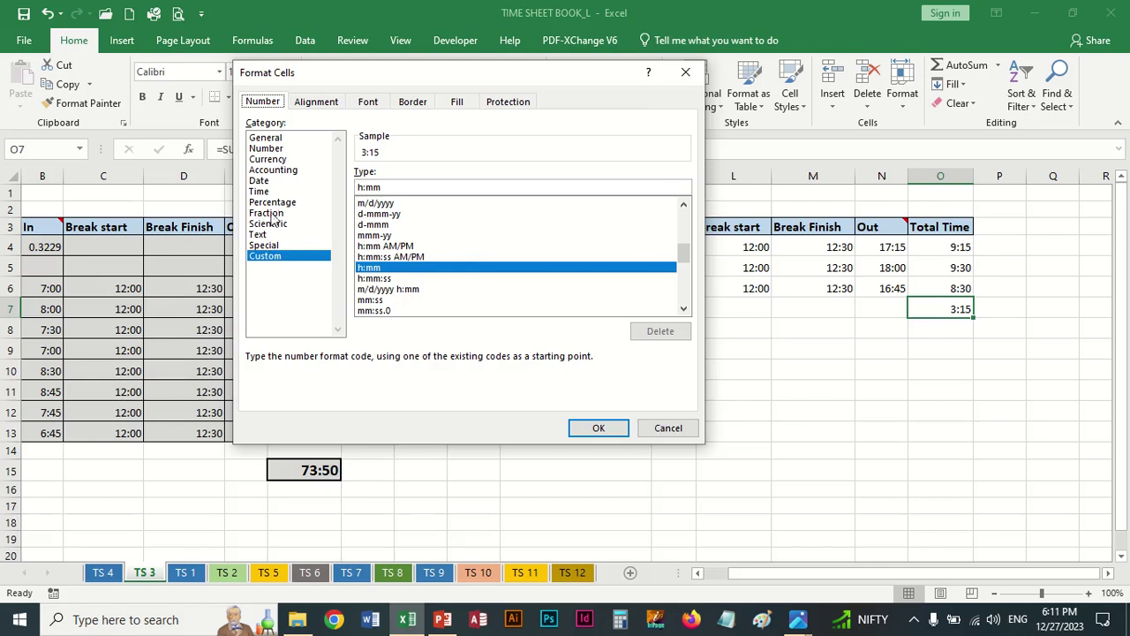
left_click(259, 191)
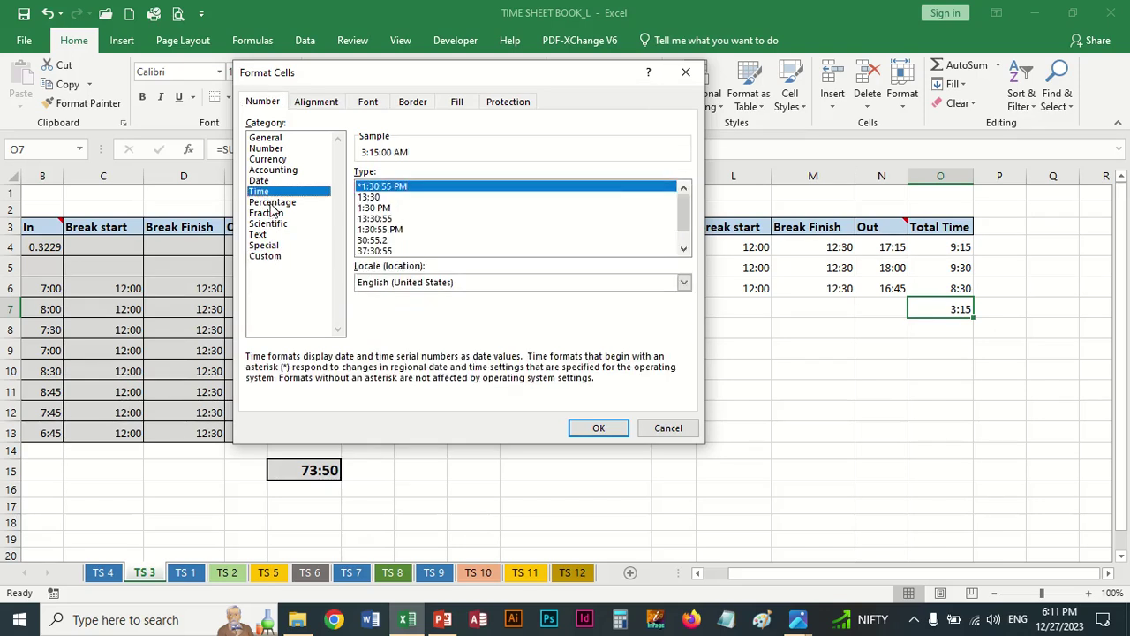
left_click(265, 255)
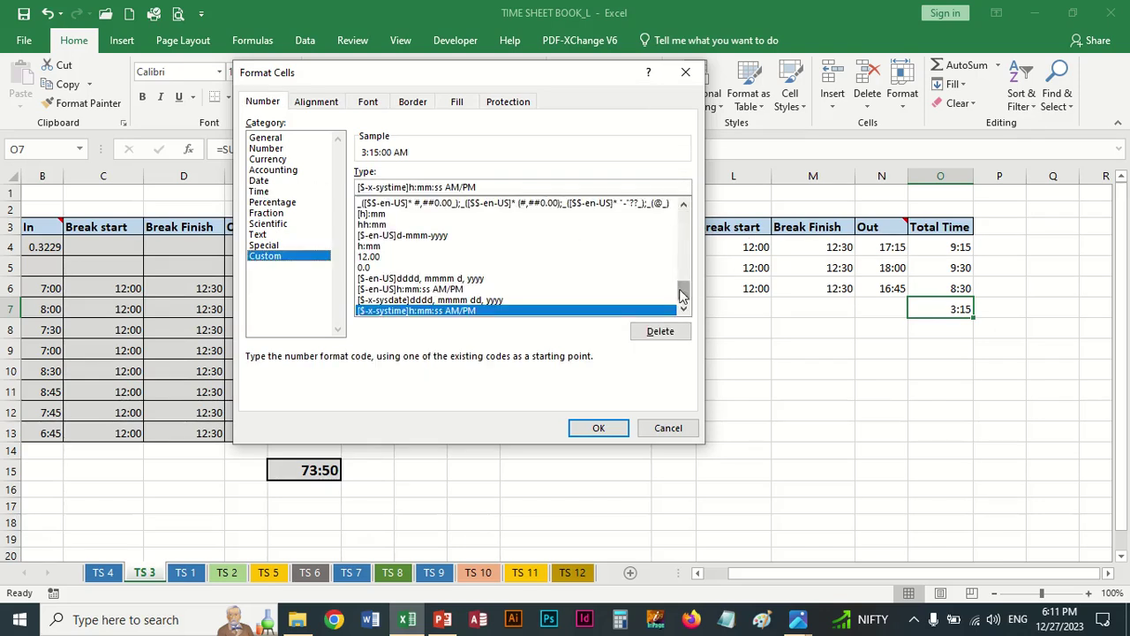
scroll(683, 296, "down", 1)
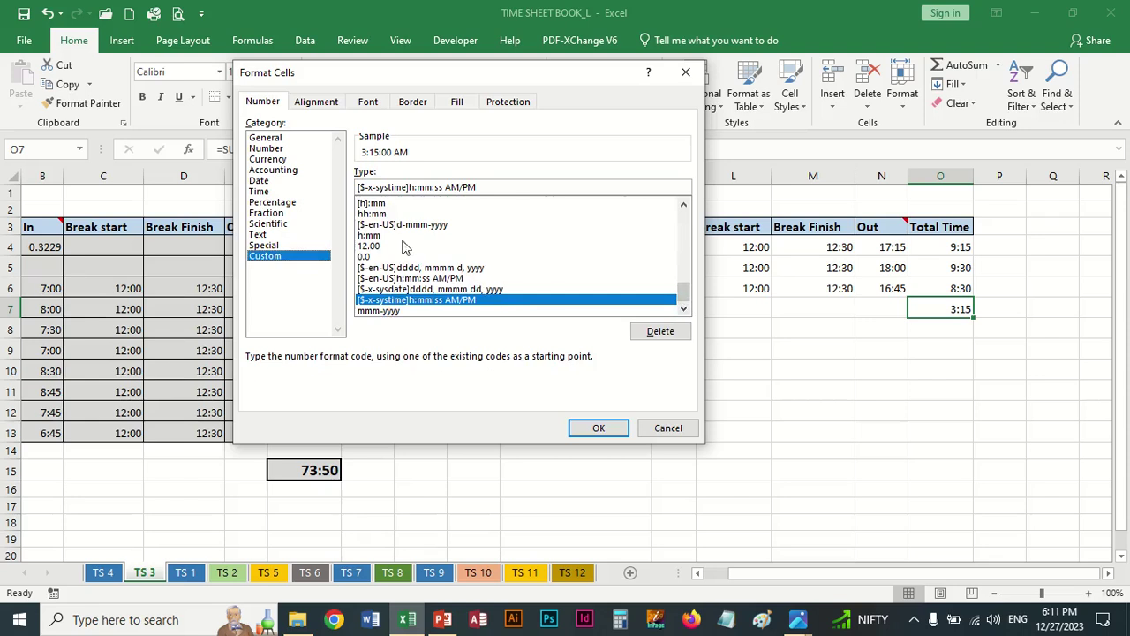
left_click(372, 204)
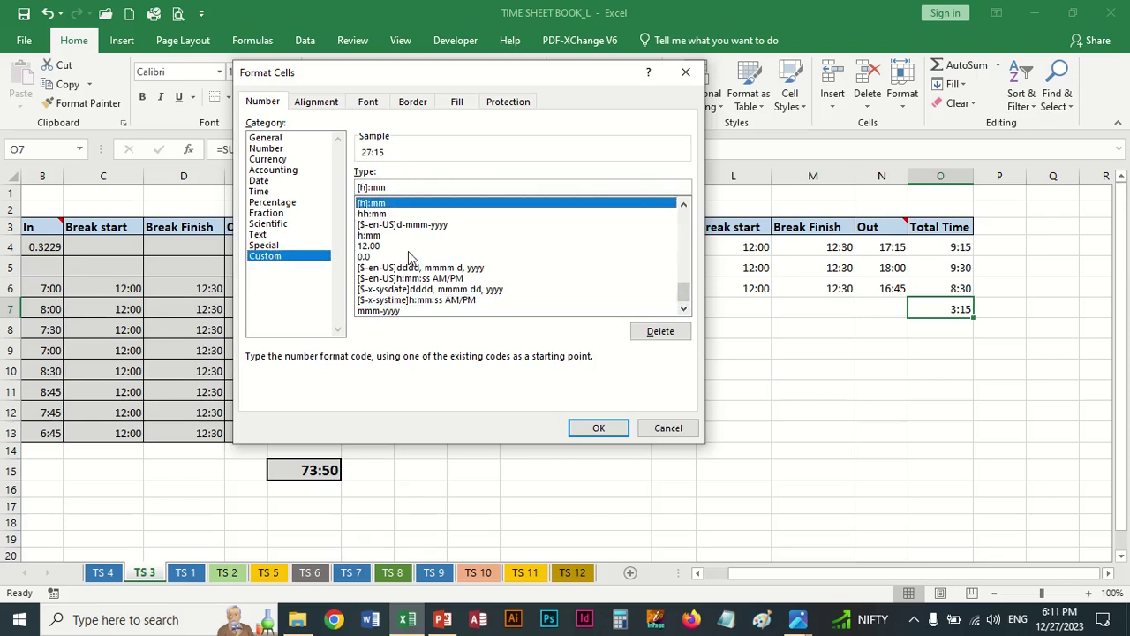
Apply the [h]:mm format so O7 reads 27:15, then go to the TS 1 sheet
left_click(593, 429)
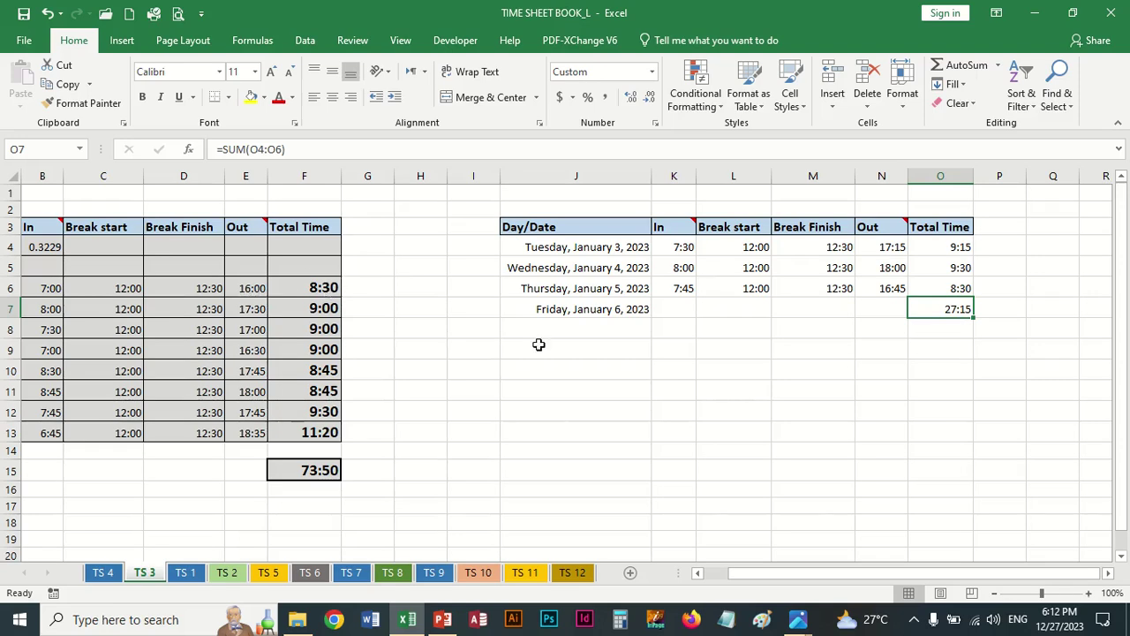
left_click(185, 572)
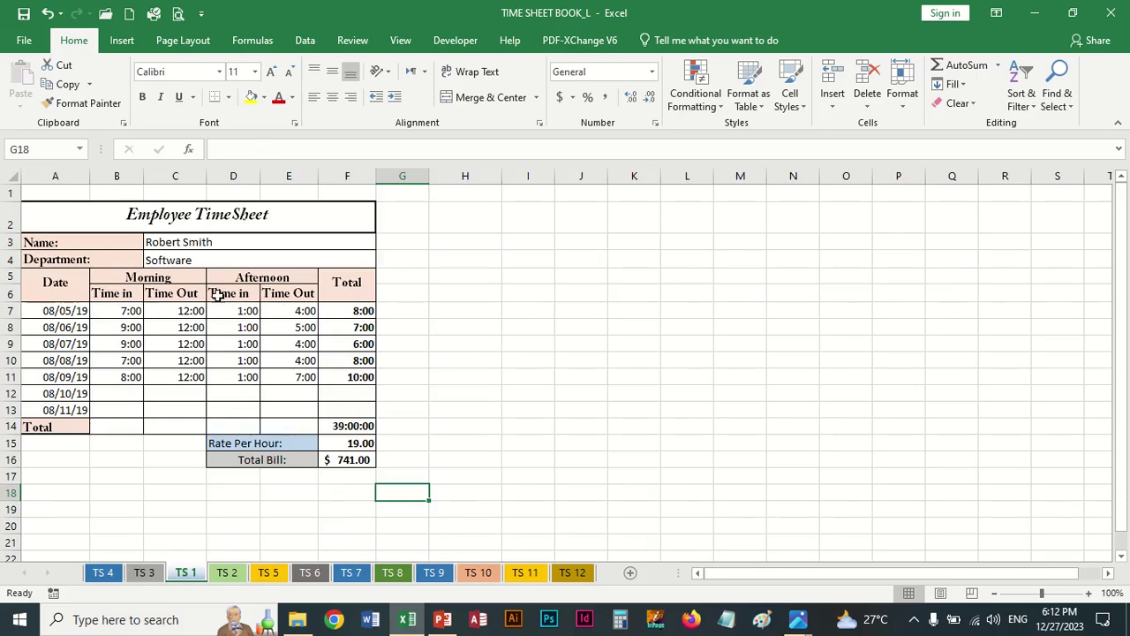
left_click(326, 425)
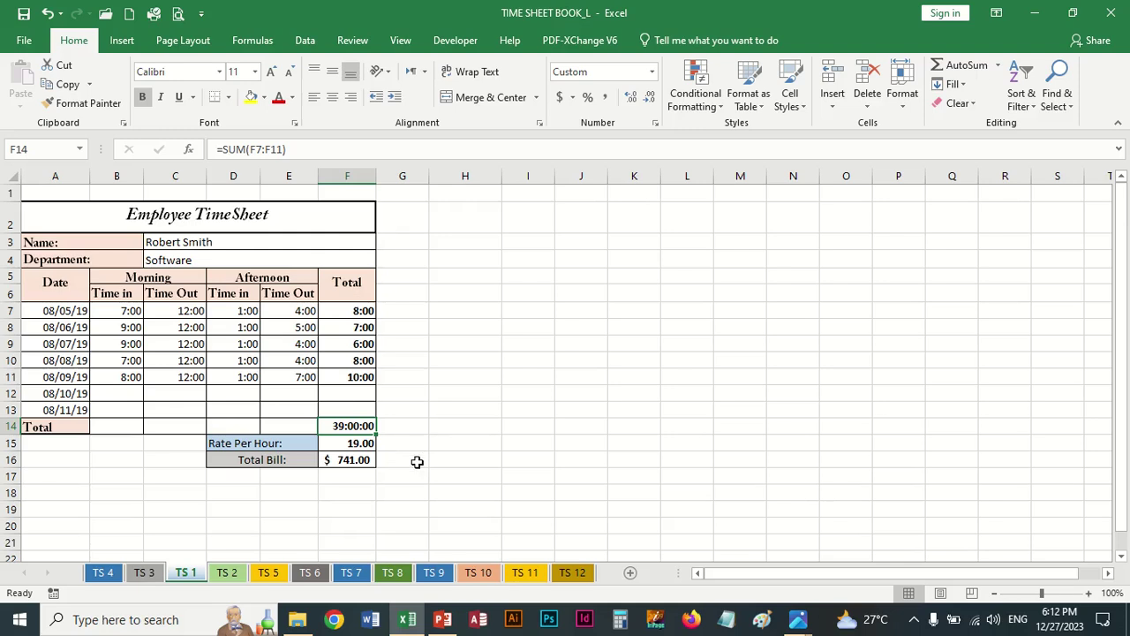
left_click(357, 443)
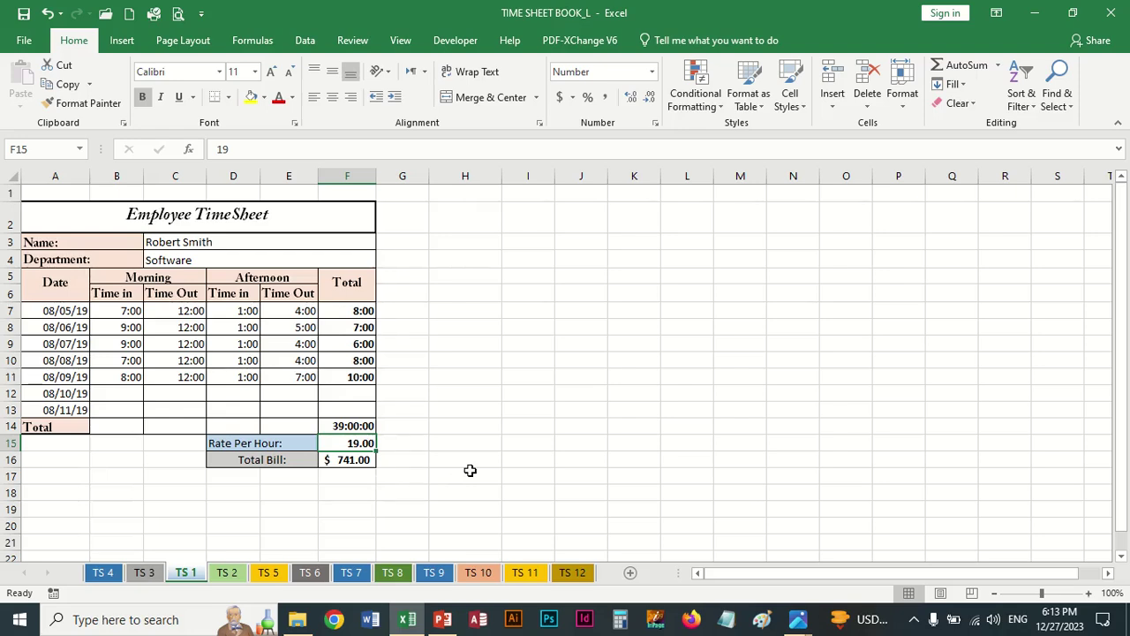
Enter the Total Bill formula =F14*F15*24 in G16
left_click(414, 462)
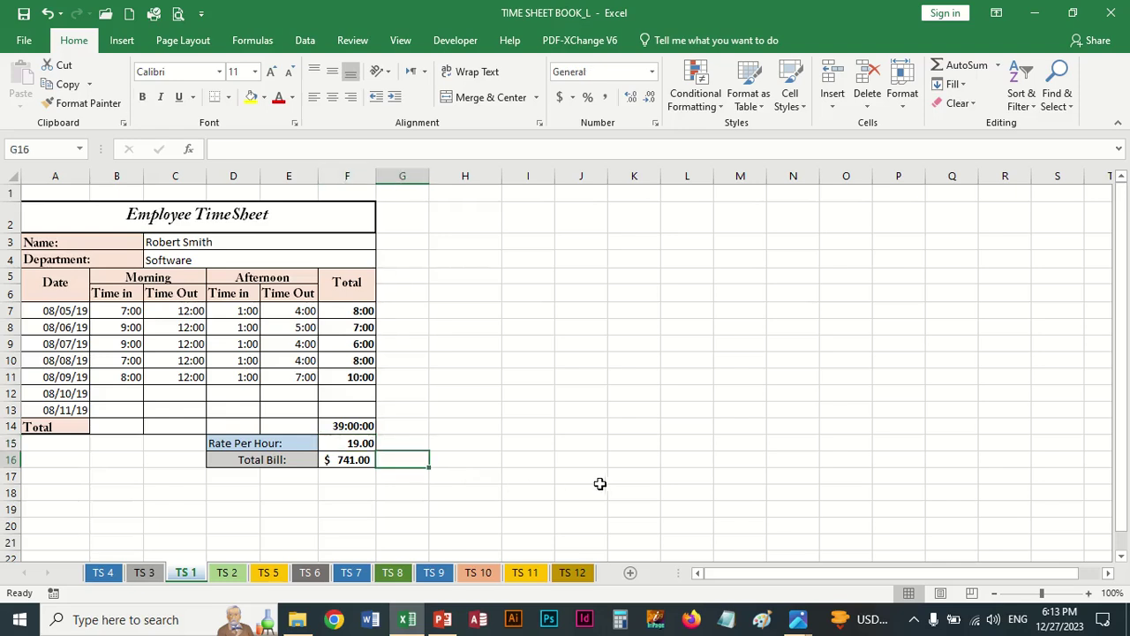
type("=")
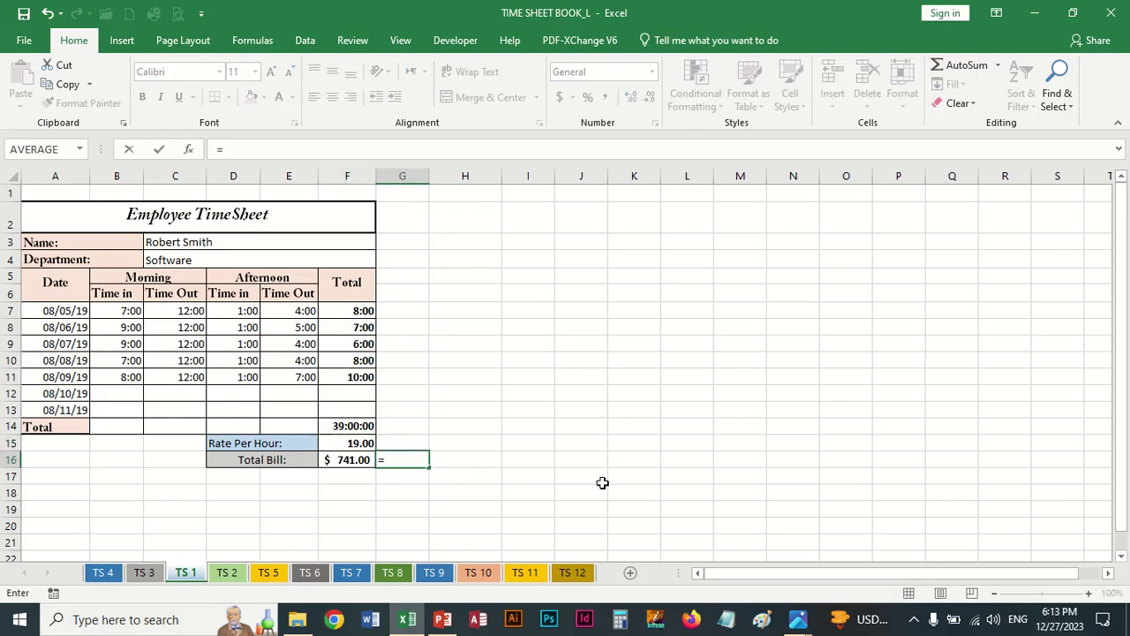
key("Up")
key("Up")
key("Left")
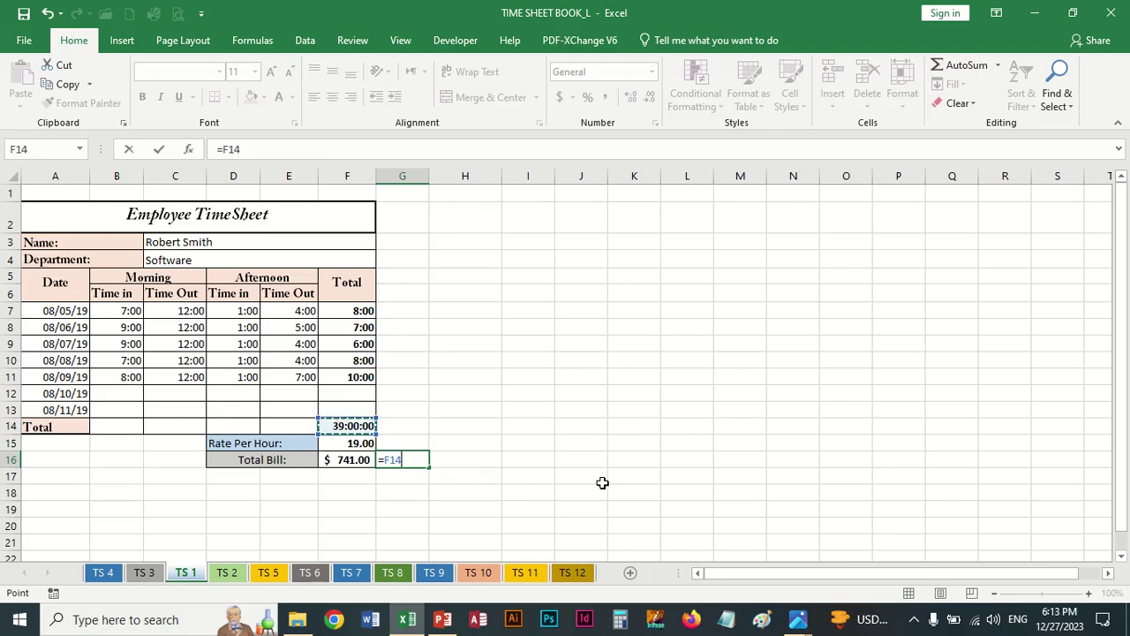
type("*")
key("Left")
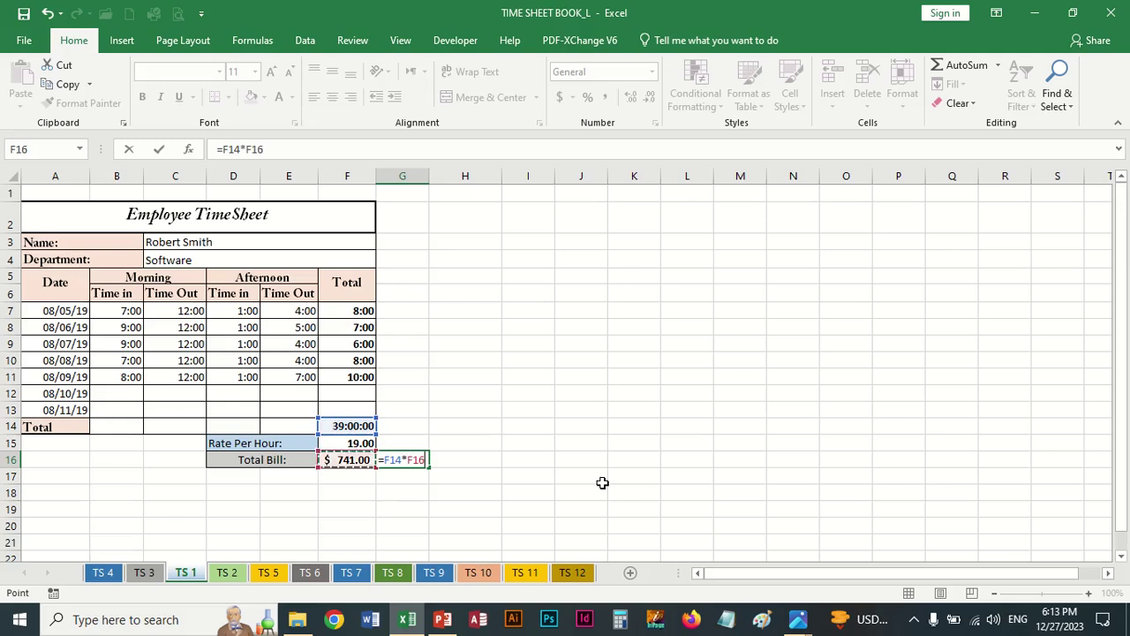
key("Up")
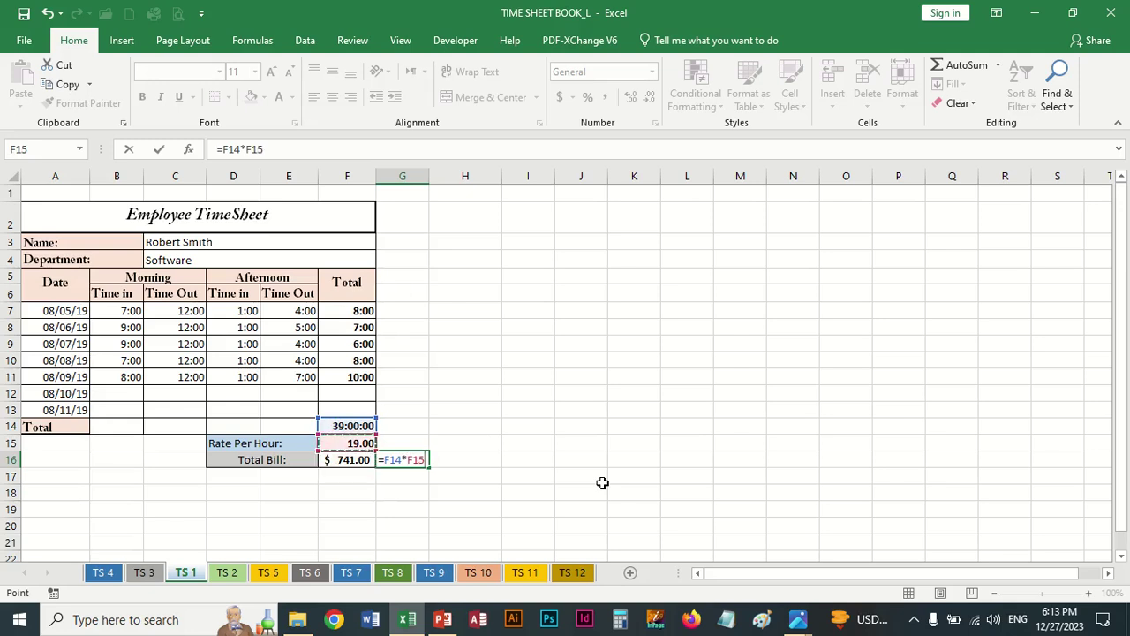
type("*24")
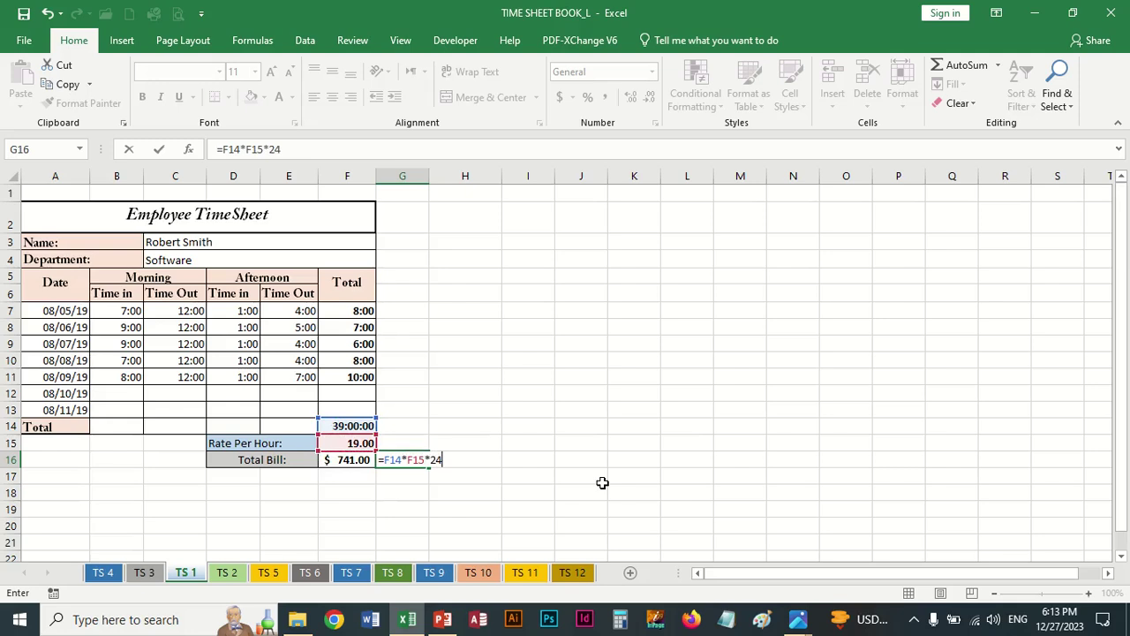
key("Return")
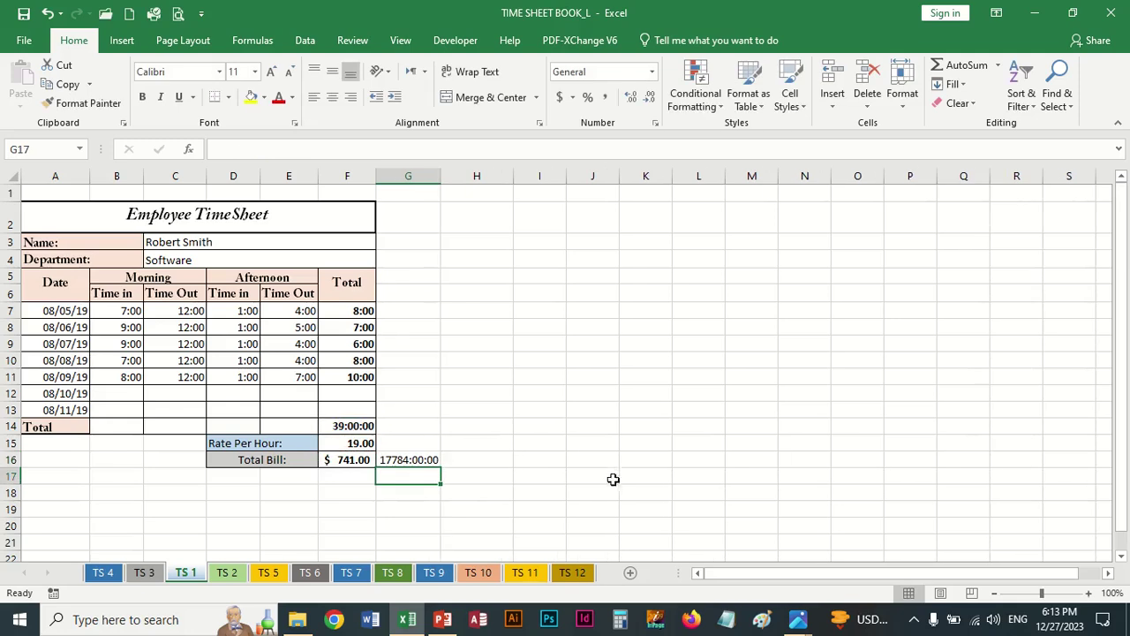
Format G16 in £ English (United Kingdom) accounting format, showing £ 741.00
left_click(402, 460)
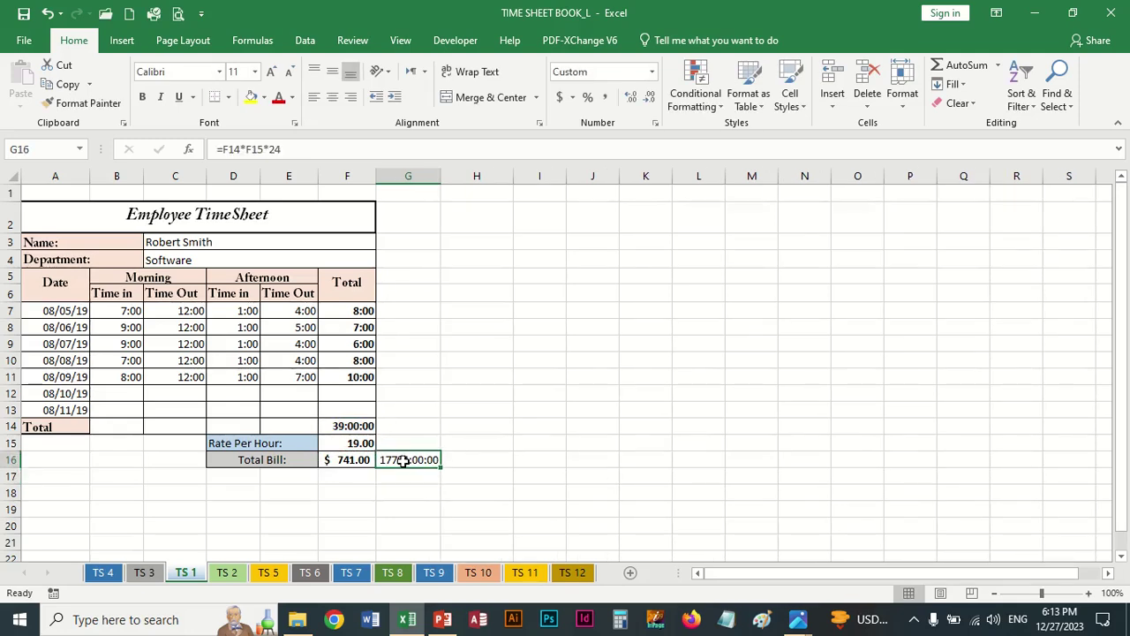
left_click(360, 426)
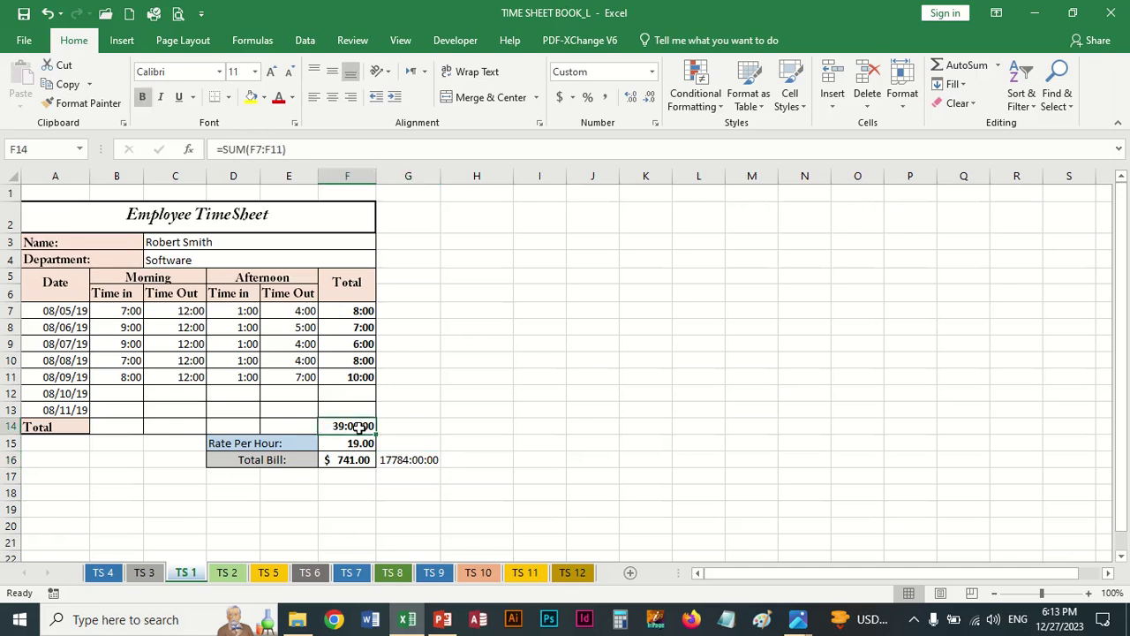
left_click(389, 459)
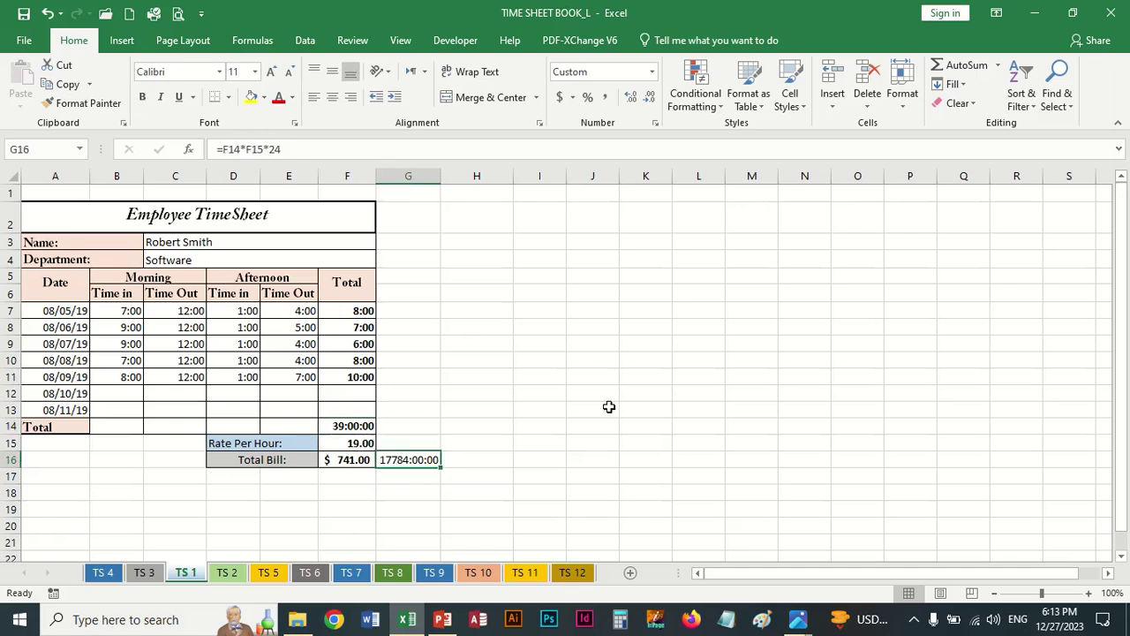
left_click(572, 98)
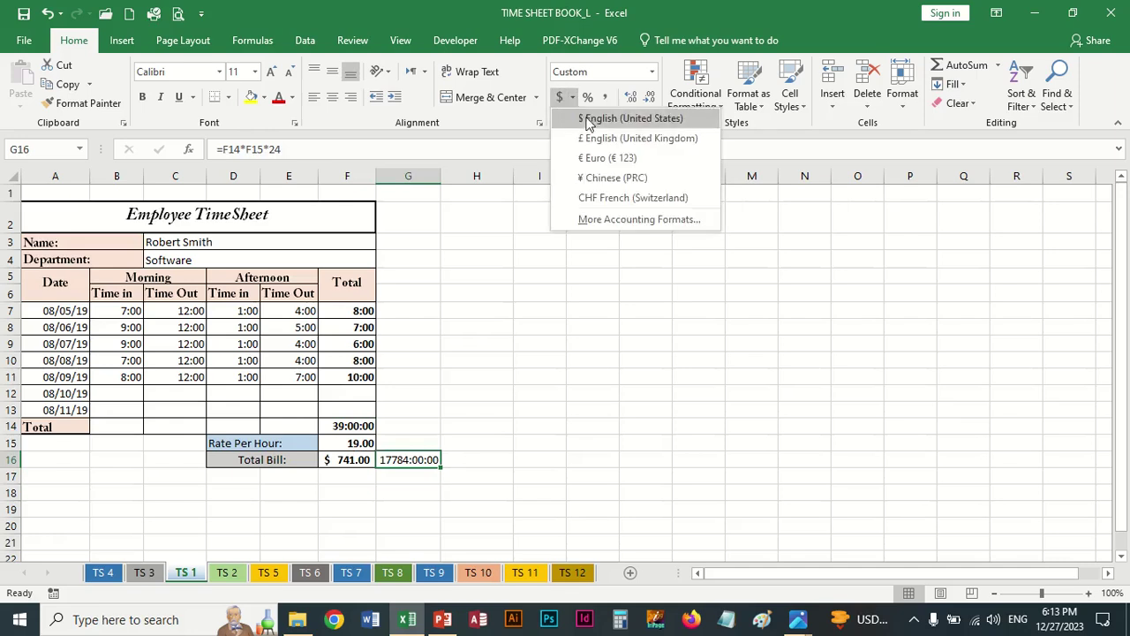
left_click(586, 117)
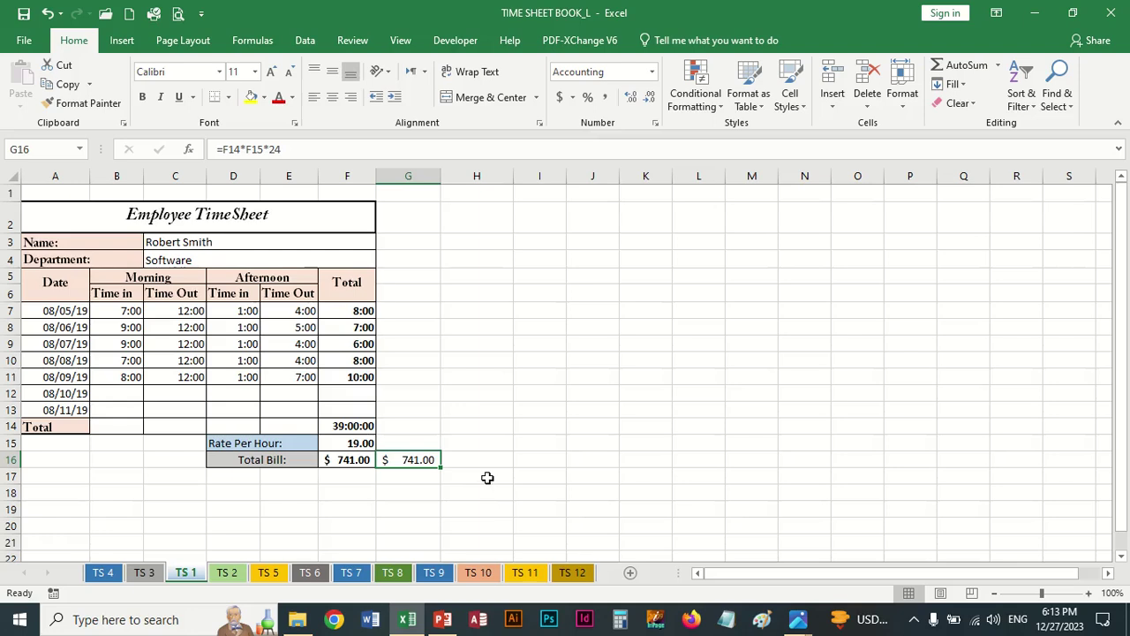
left_click(572, 98)
left_click(592, 138)
Enter =F14*F15 in H16 as a comparison of total hours times rate
left_click(468, 459)
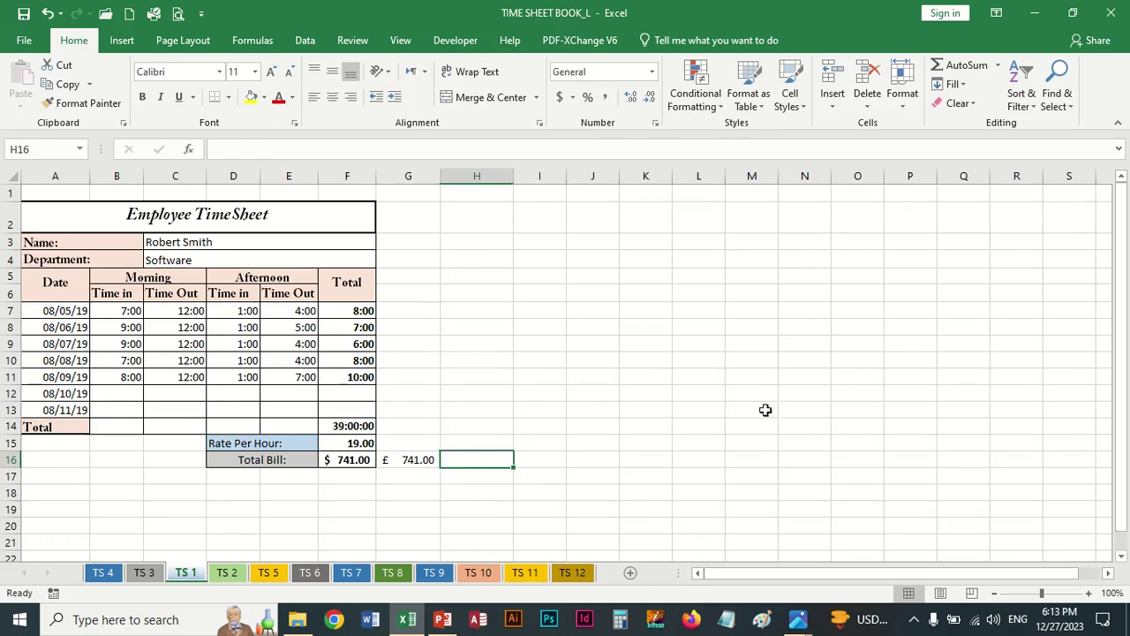
key("F2")
type("=")
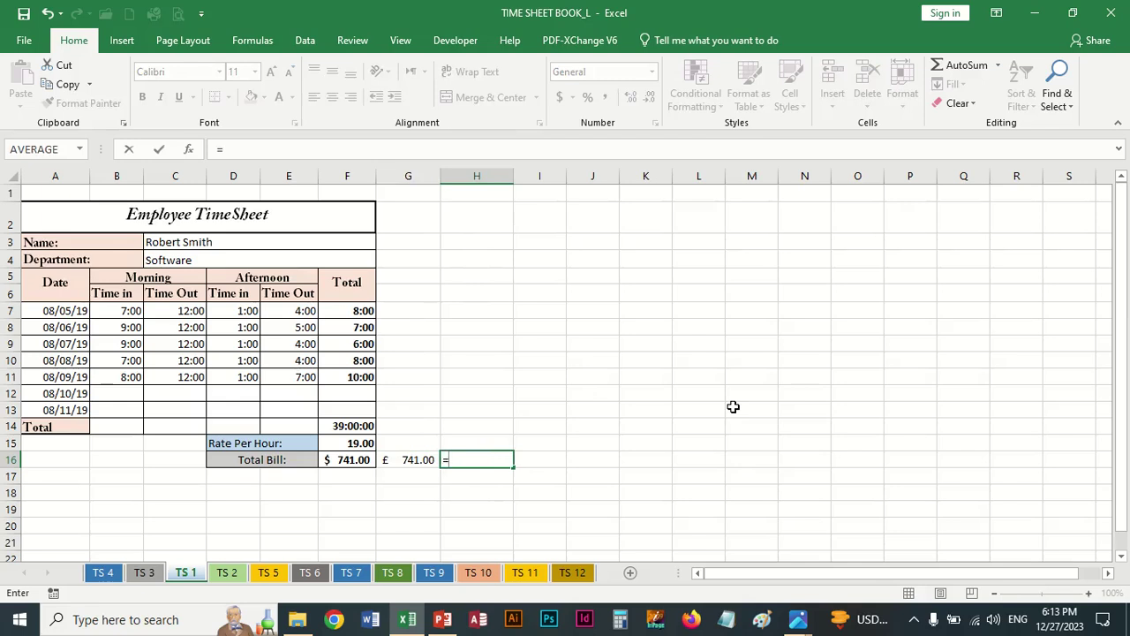
key("Left")
key("Left")
key("Up")
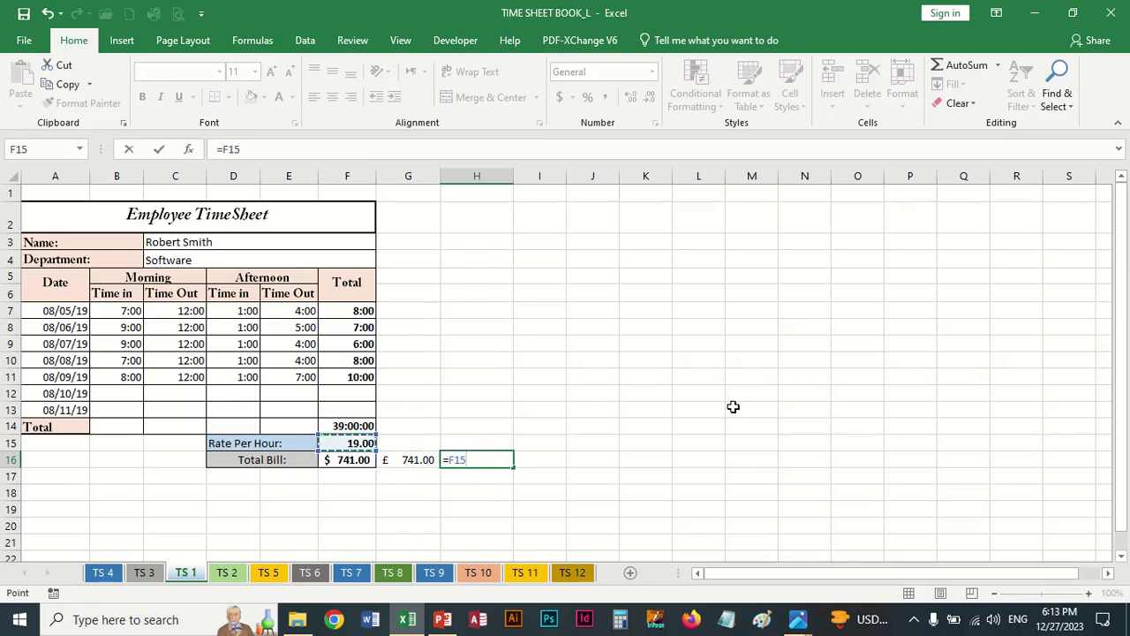
key("Up")
type("*")
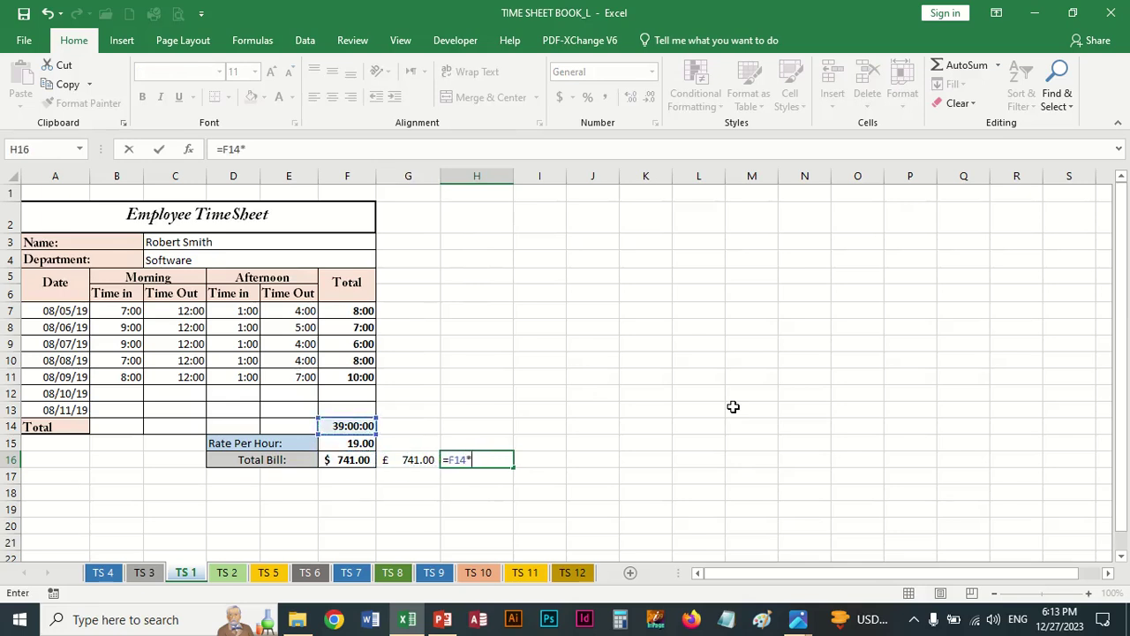
key("Left")
key("Left")
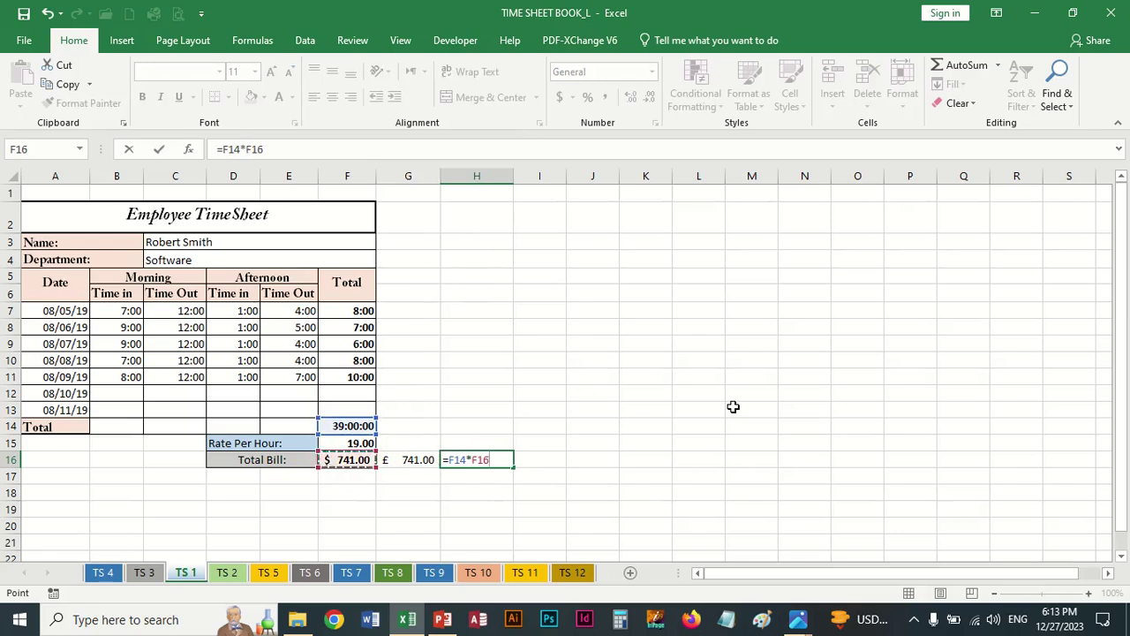
key("Up")
key("Return")
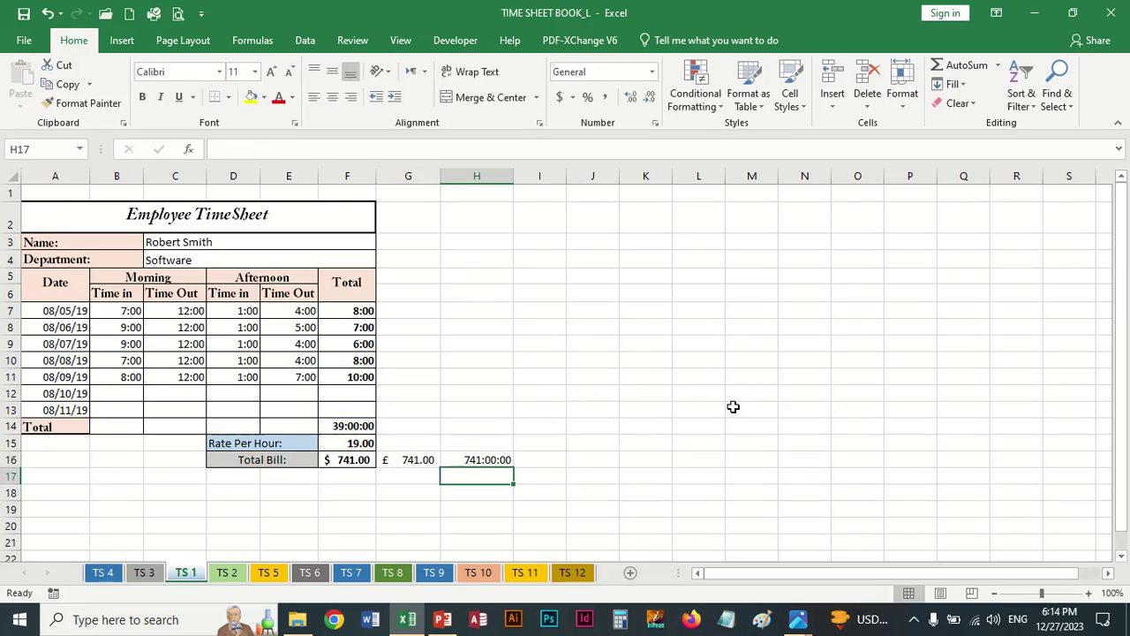
Format H16 as $ accounting ($ 30.88) and switch to the TS 2 sheet
left_click(504, 460)
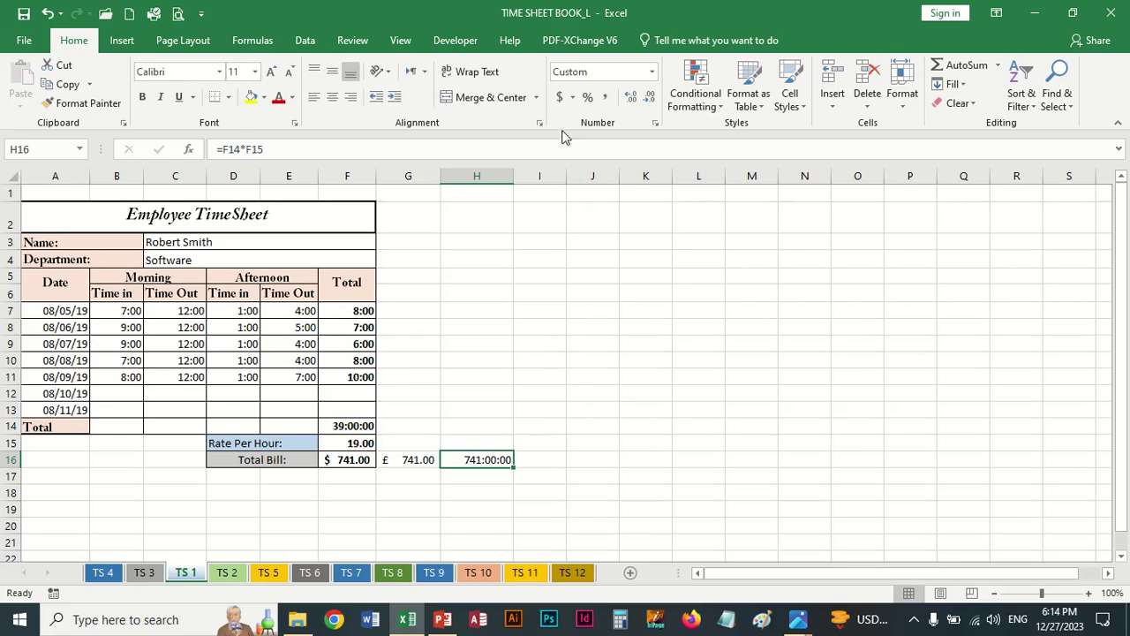
left_click(559, 97)
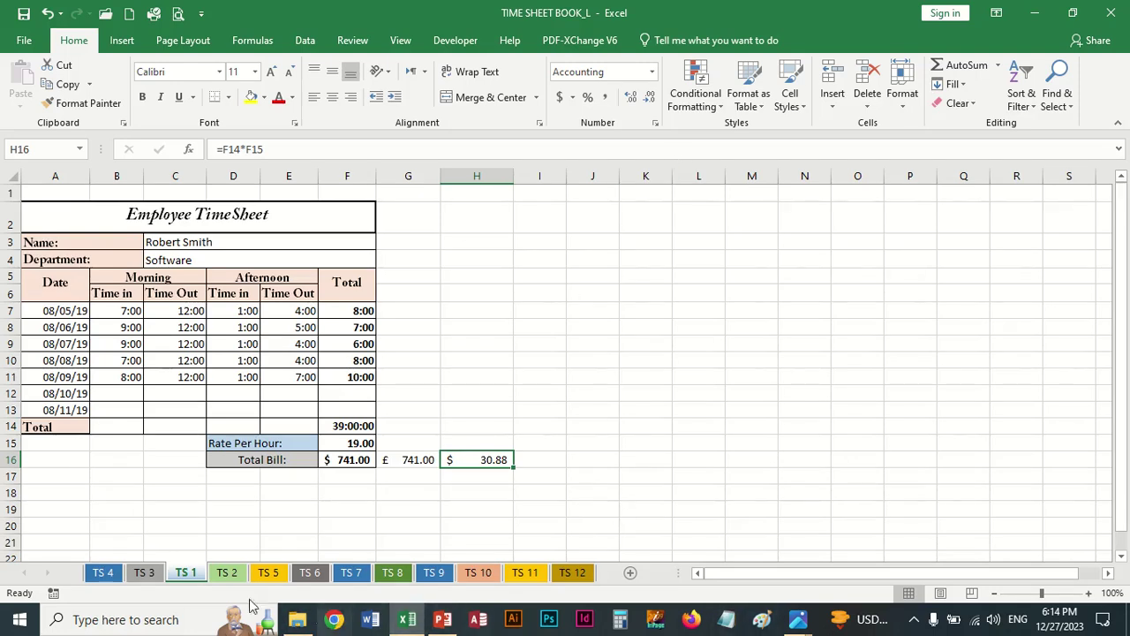
left_click(227, 573)
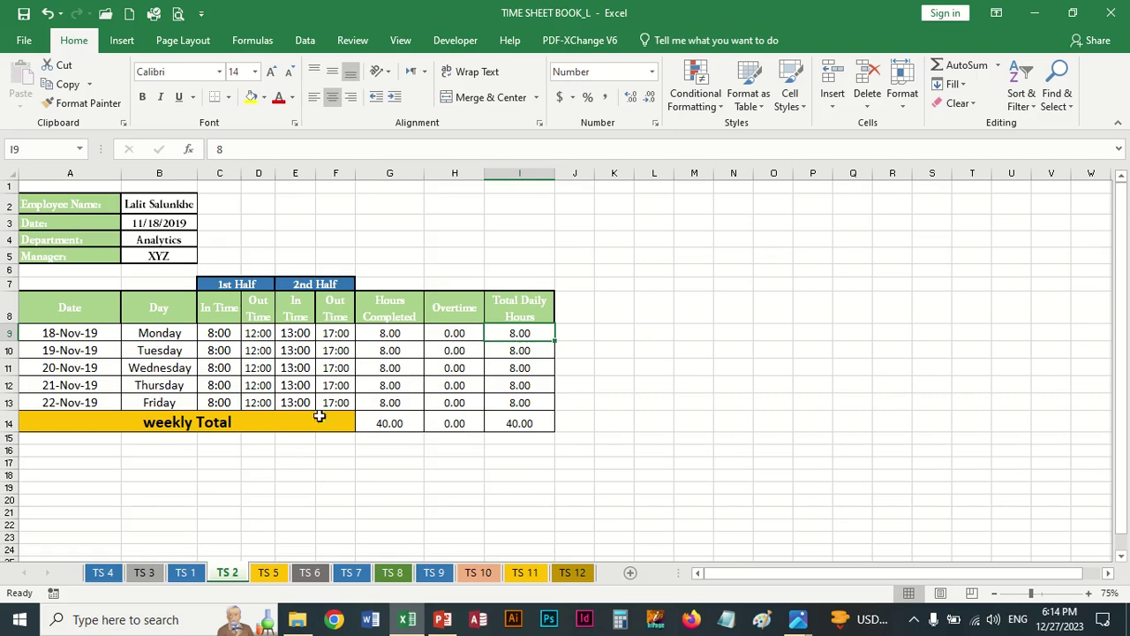
Navigate from Desktop through Std-TLCC Syllabas-2023, MS OFFICE-Syllabus and 2-Ms Excel Assignments to 5-Time Sheets
left_click(296, 620)
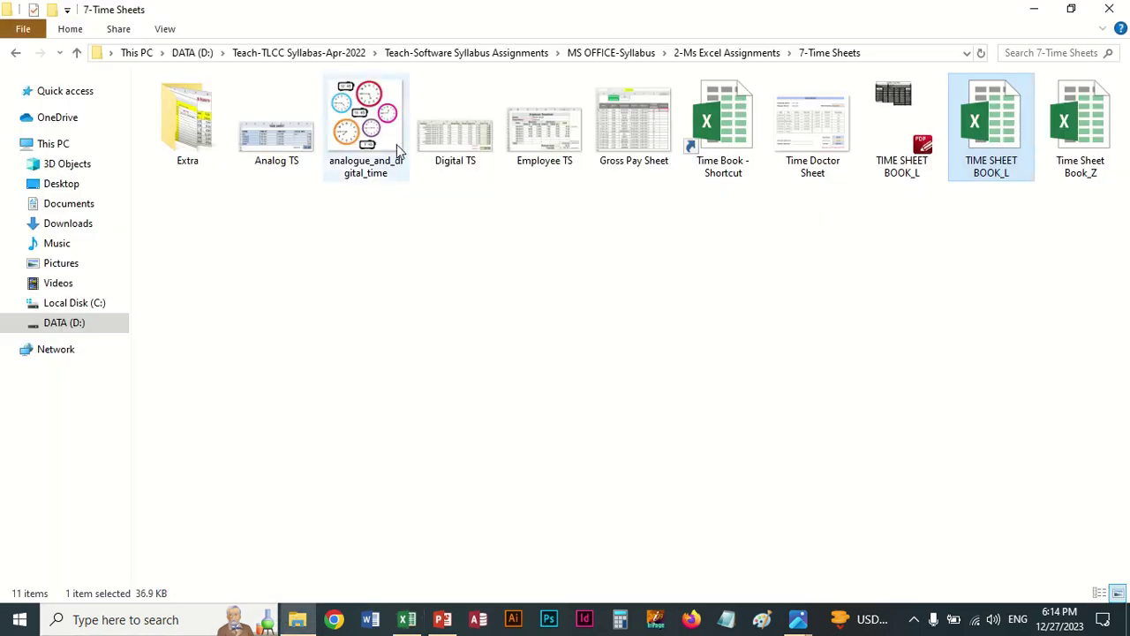
left_click(61, 184)
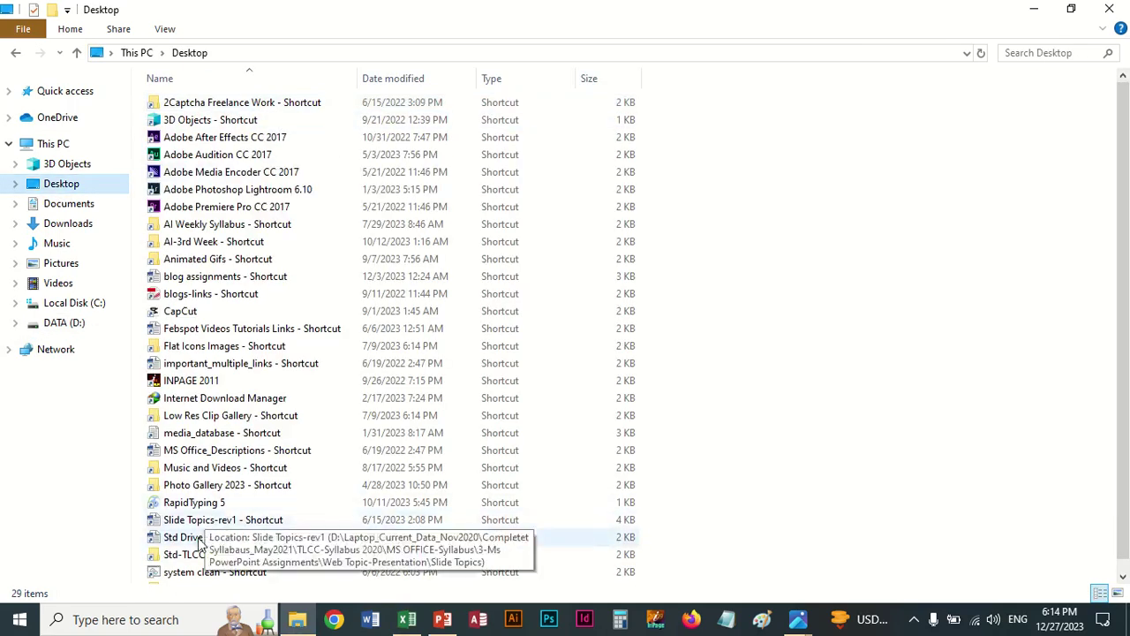
left_click(192, 556)
double_click(192, 558)
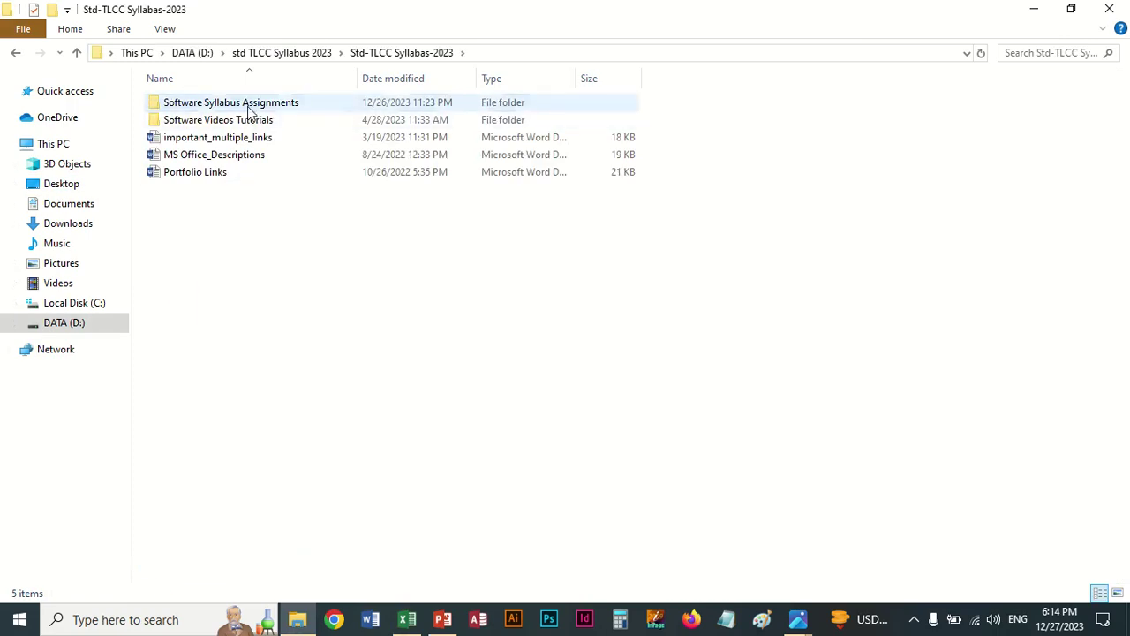
double_click(247, 106)
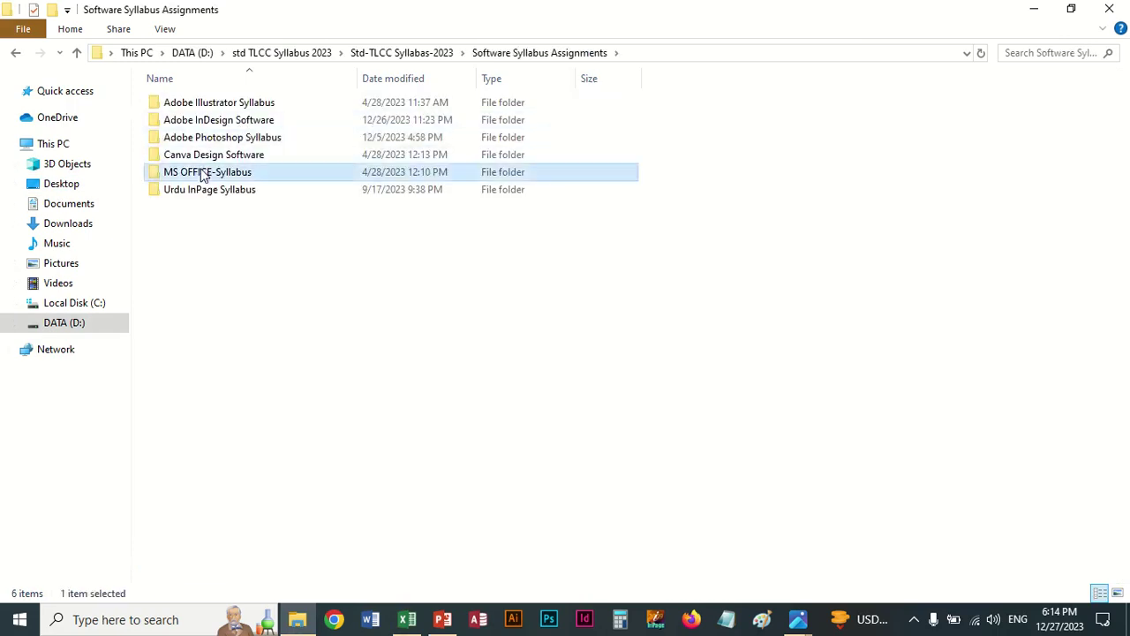
double_click(201, 173)
double_click(207, 120)
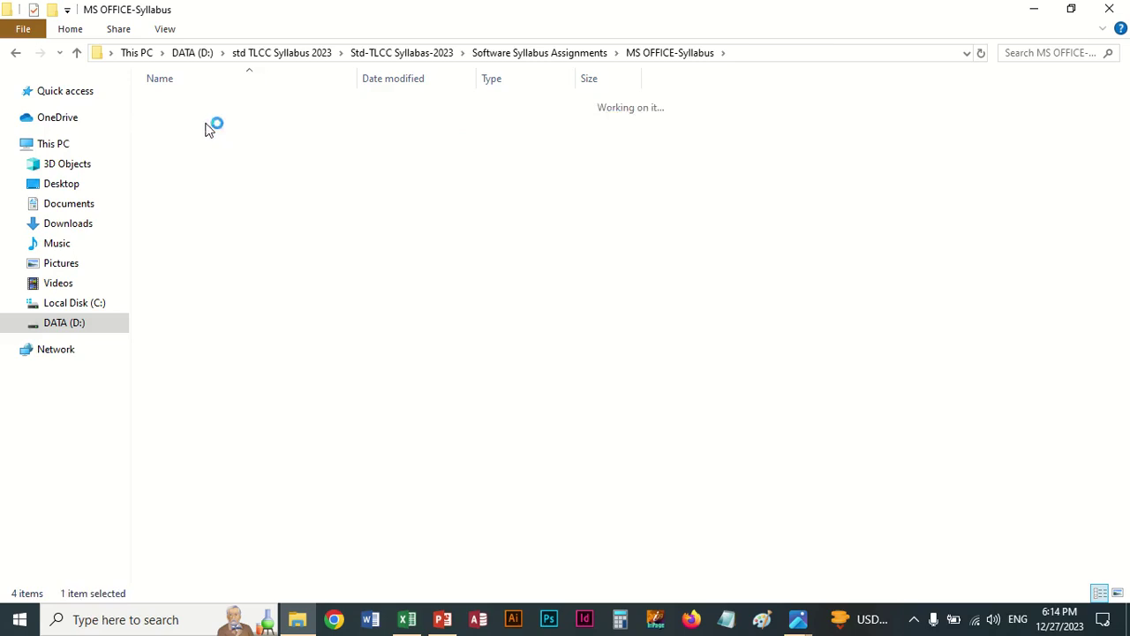
double_click(203, 189)
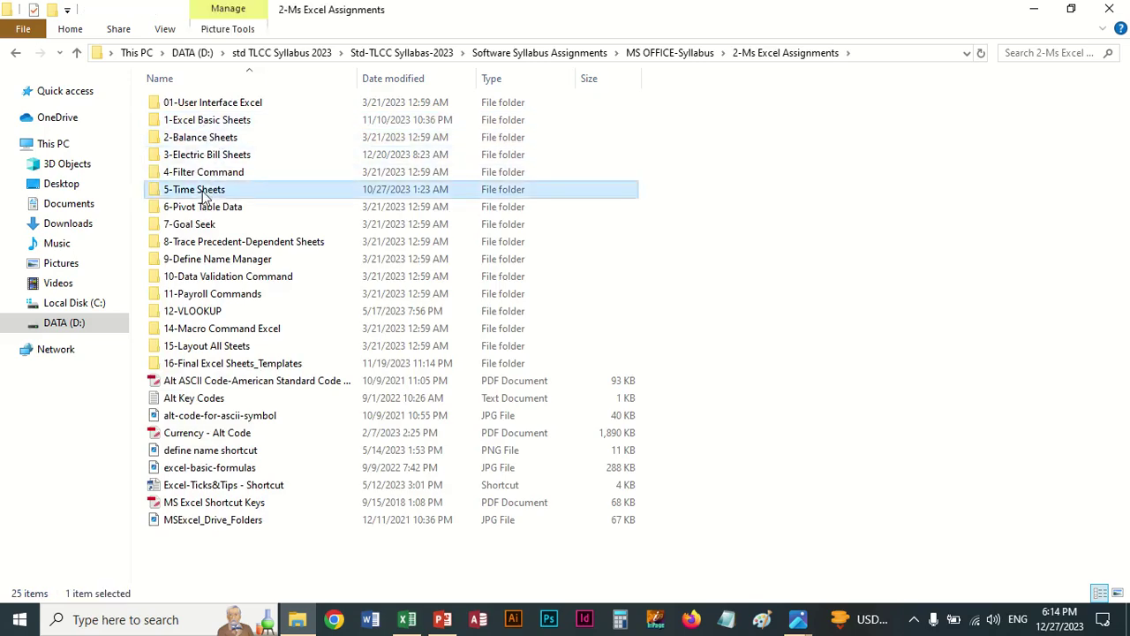
Open Analog TS in Photos and page through Digital TS and Employee TS to Gross Pay Sheet
double_click(196, 159)
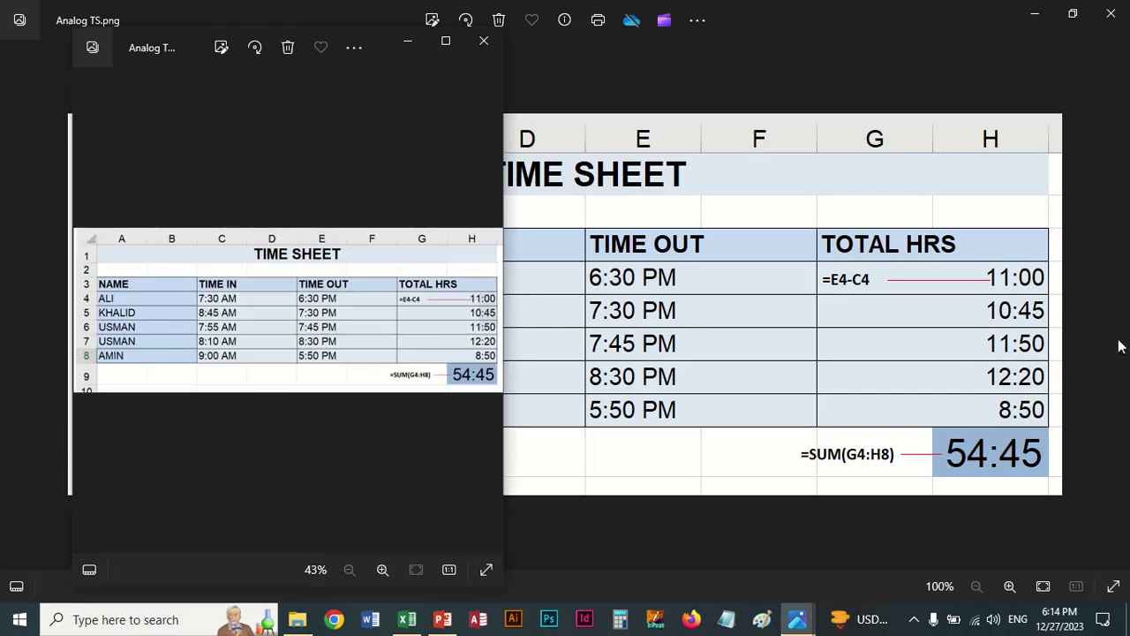
mouse_move(1025, 446)
left_click(1114, 305)
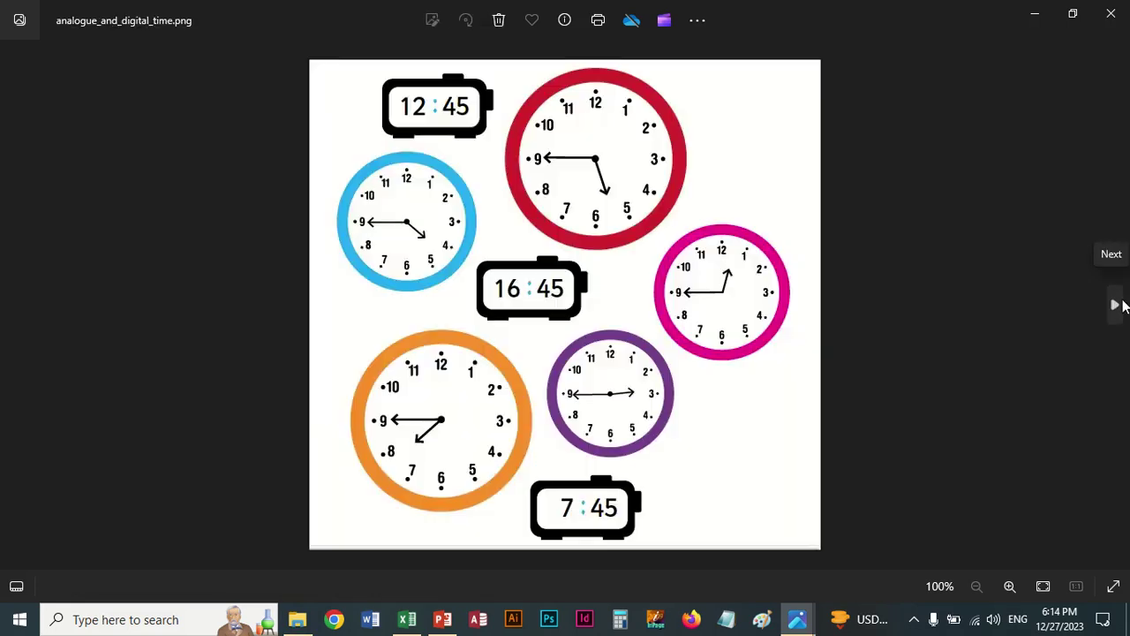
left_click(1114, 304)
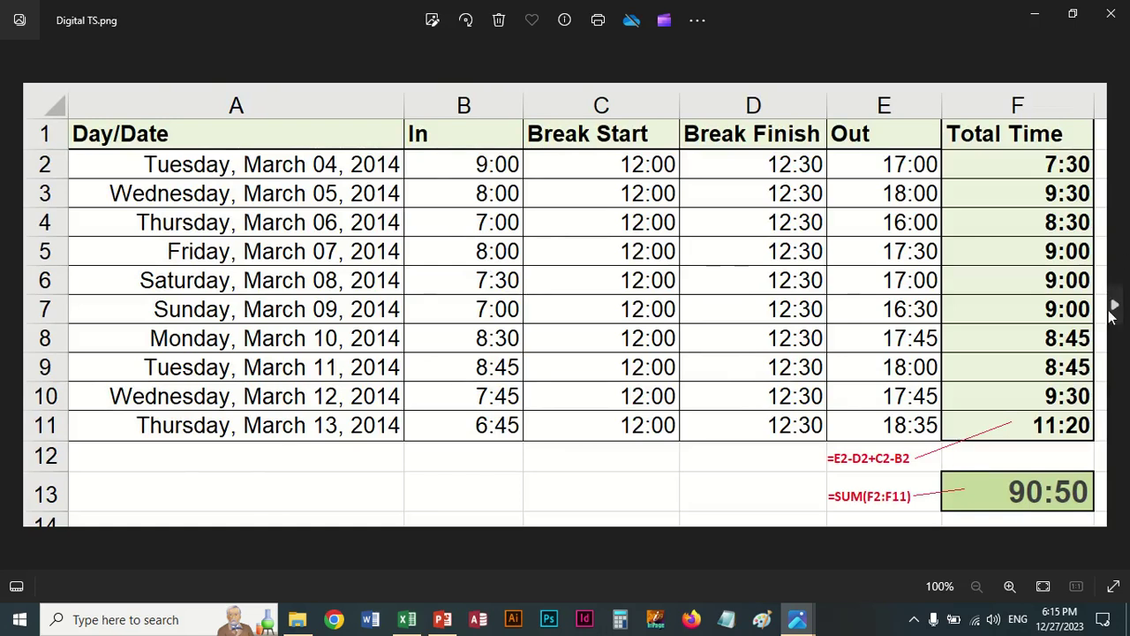
left_click(1115, 306)
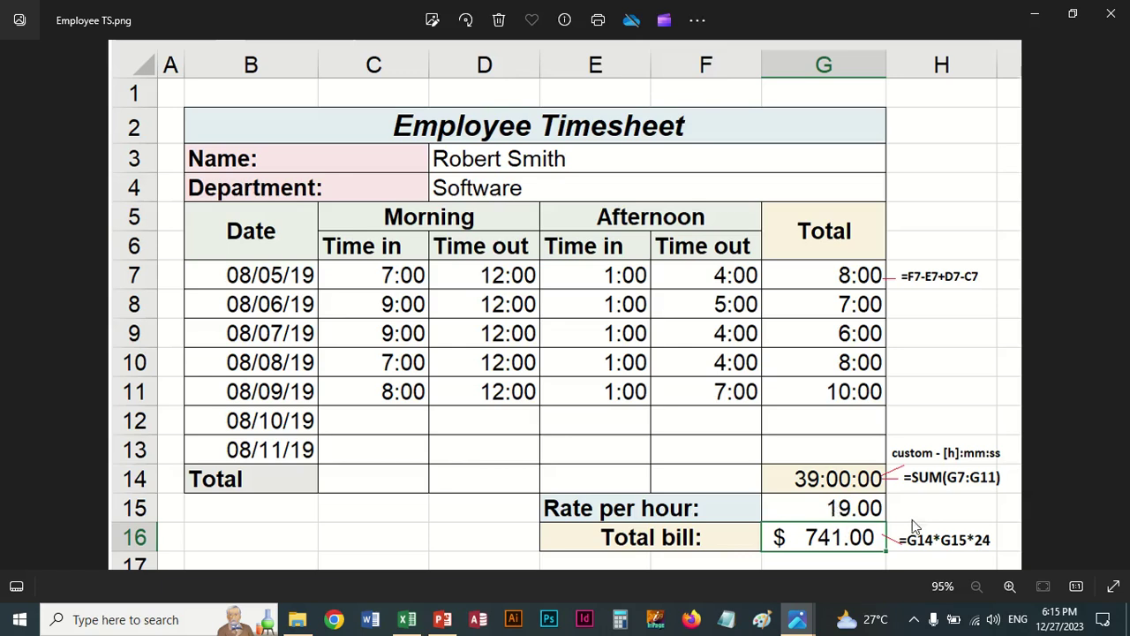
left_click(1115, 306)
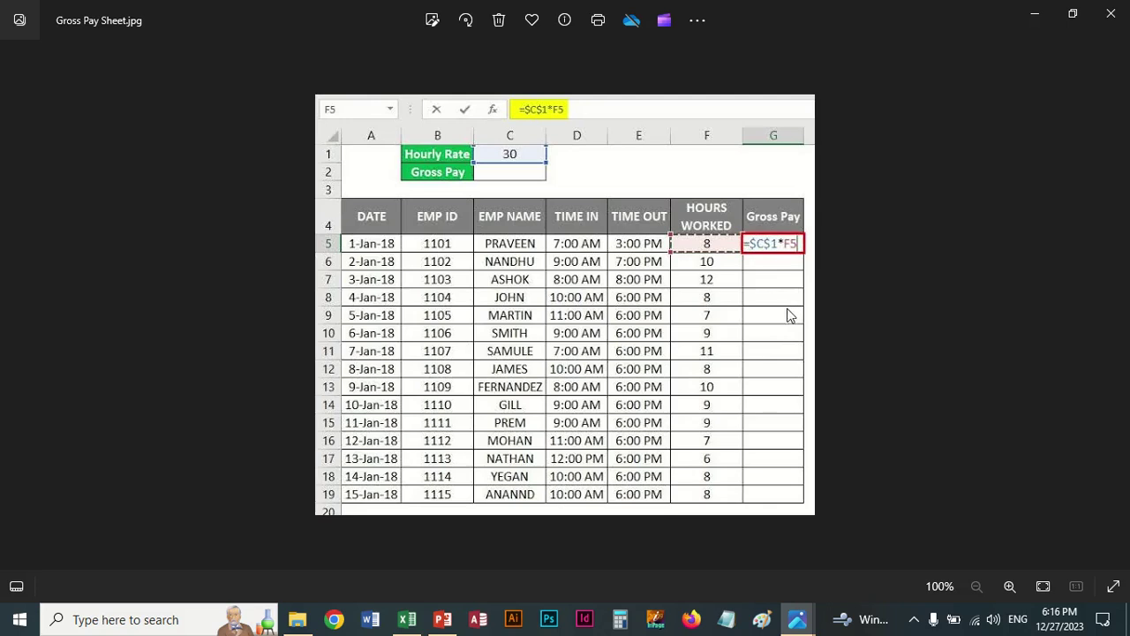
Advance to the Time Doctor Sheet image showing $538.50 for 35:54 hours at $15.00
left_click(1114, 309)
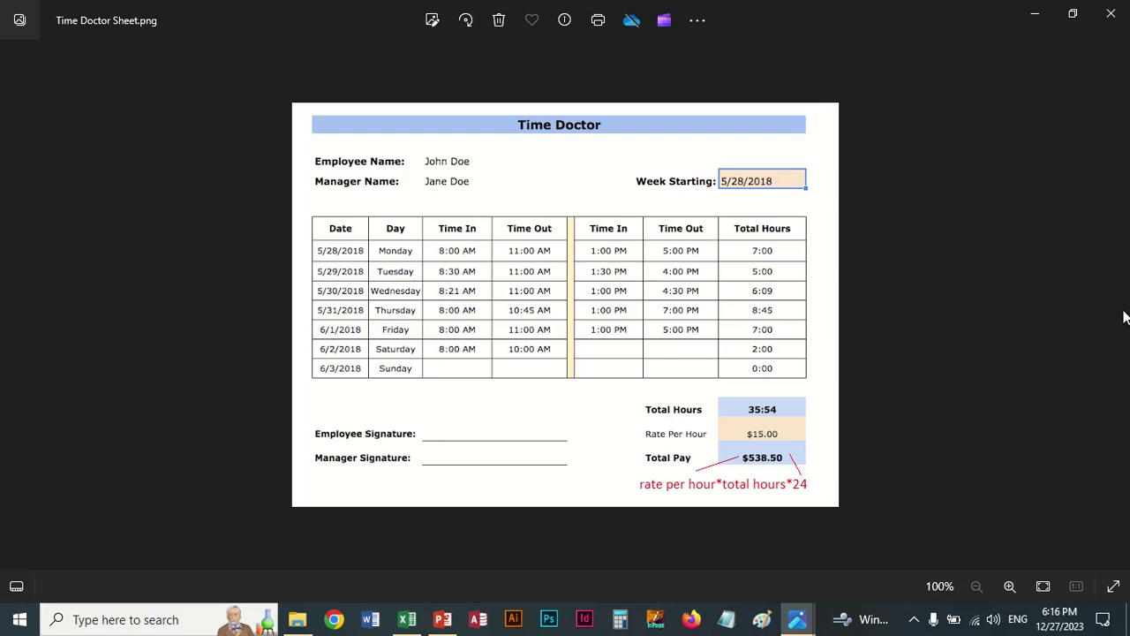
Close the Time Doctor Sheet and Analog TS Photos windows
left_click(1110, 13)
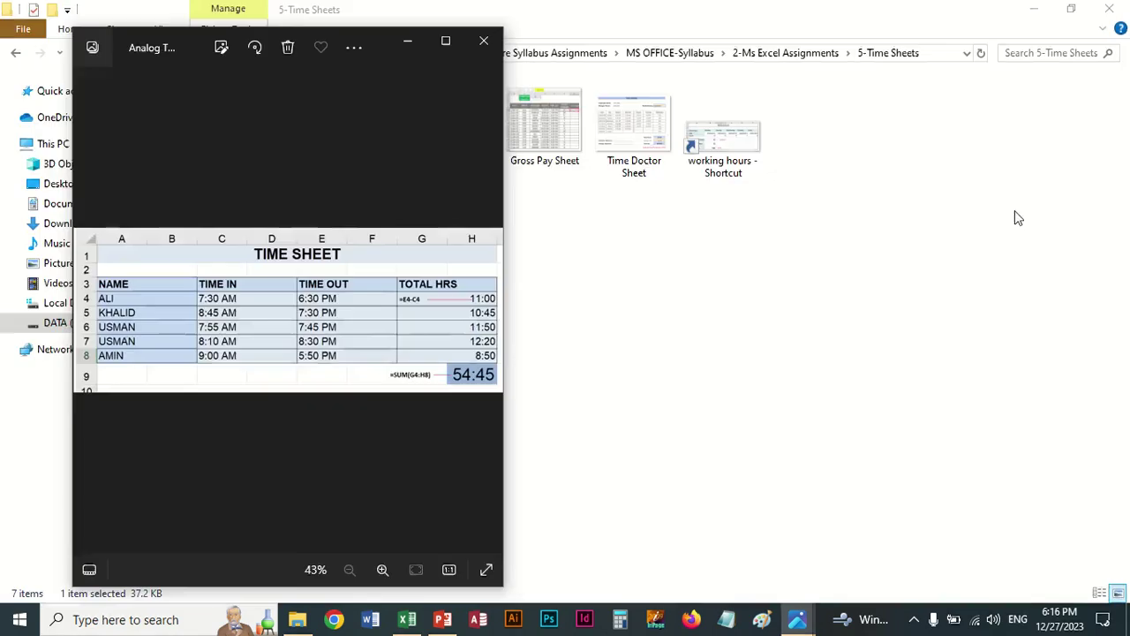
key("alt+F4")
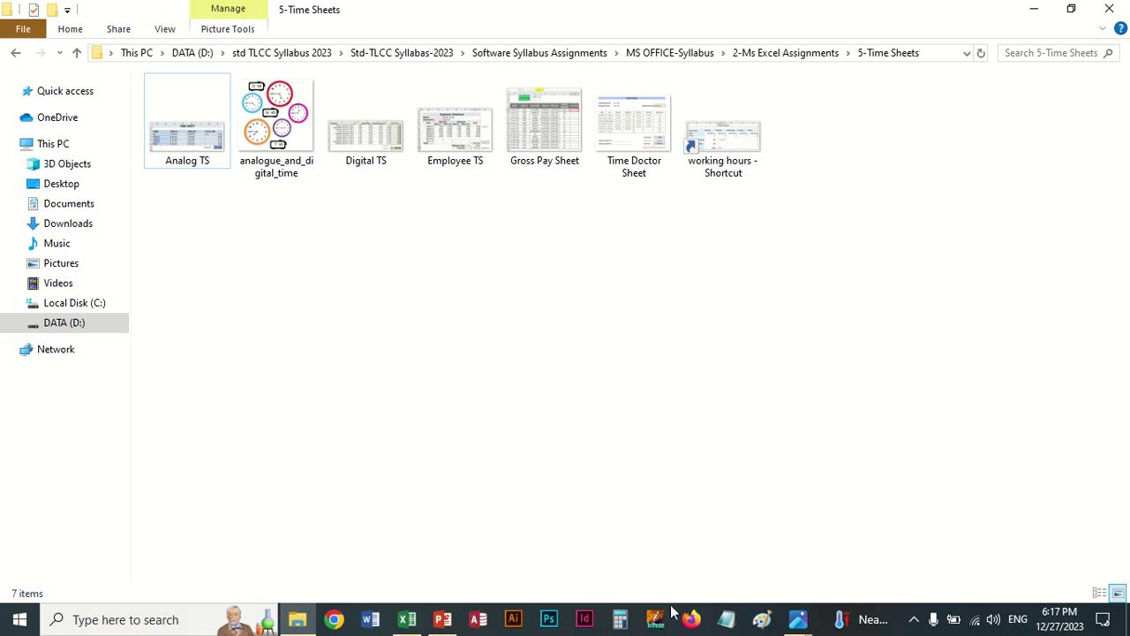
mouse_move(797, 619)
left_click(794, 534)
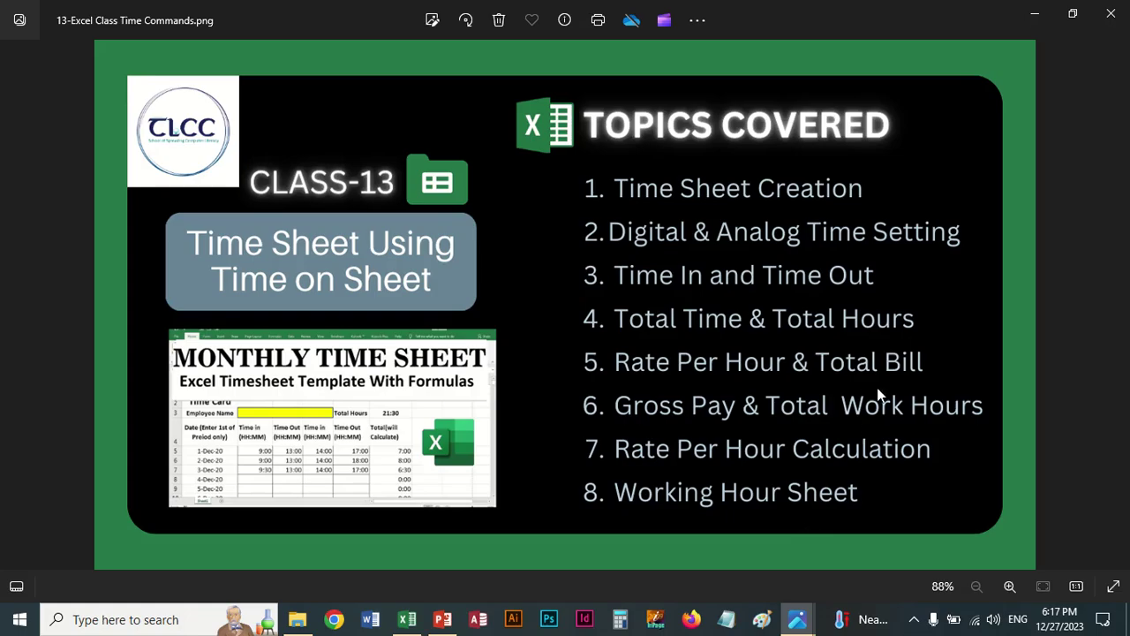